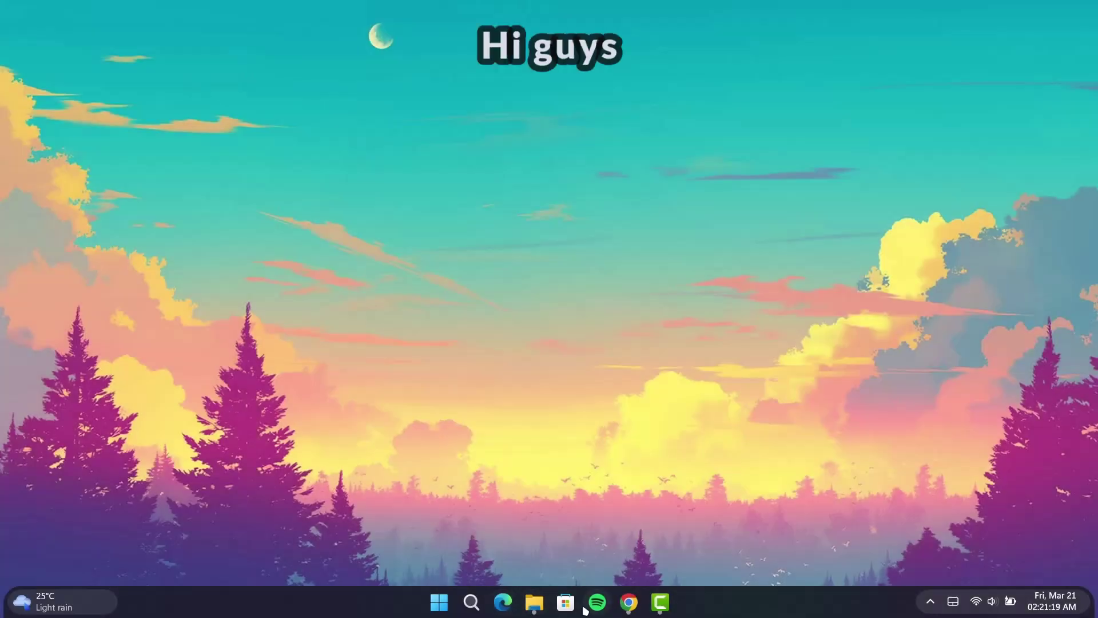
Open This PC's drives view in File Explorer from the Start menu, then minimize it
{"action": "left_click", "coordinate": [448, 590]}
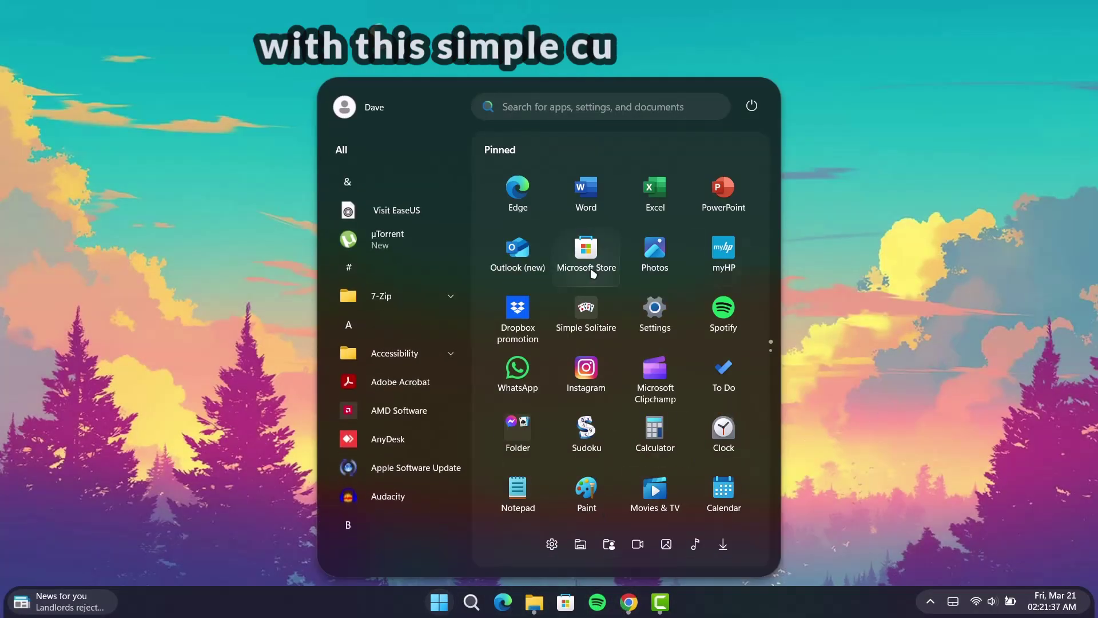
{"action": "scroll", "coordinate": [449, 297], "scroll_direction": "down", "scroll_amount": 5}
{"action": "scroll", "coordinate": [449, 305], "scroll_direction": "down", "scroll_amount": 6}
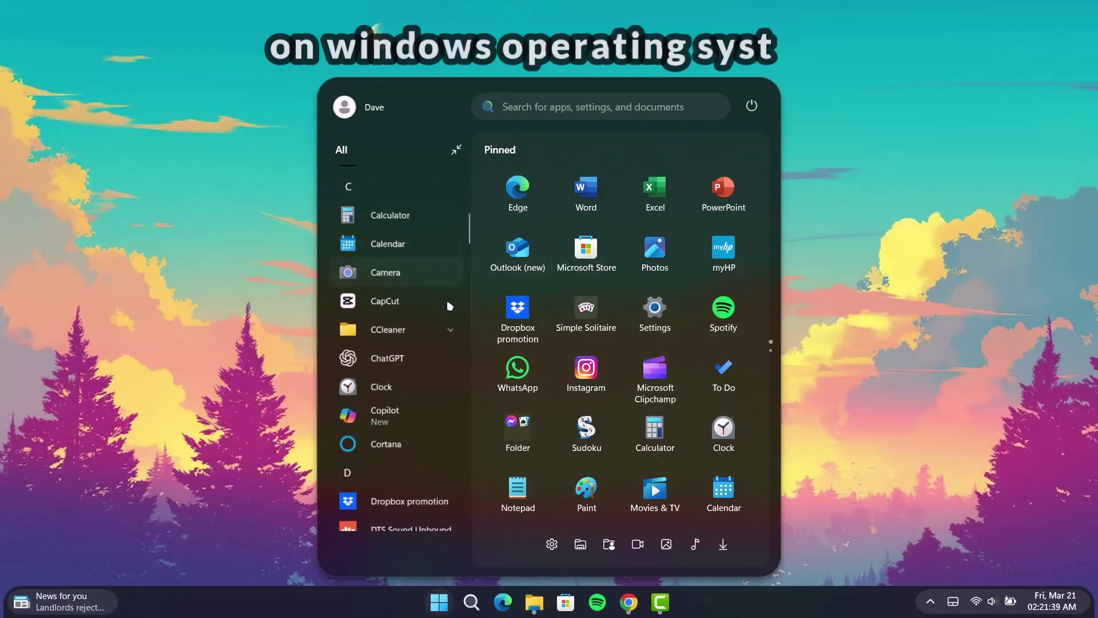
{"action": "scroll", "coordinate": [772, 289], "scroll_direction": "down", "scroll_amount": 3}
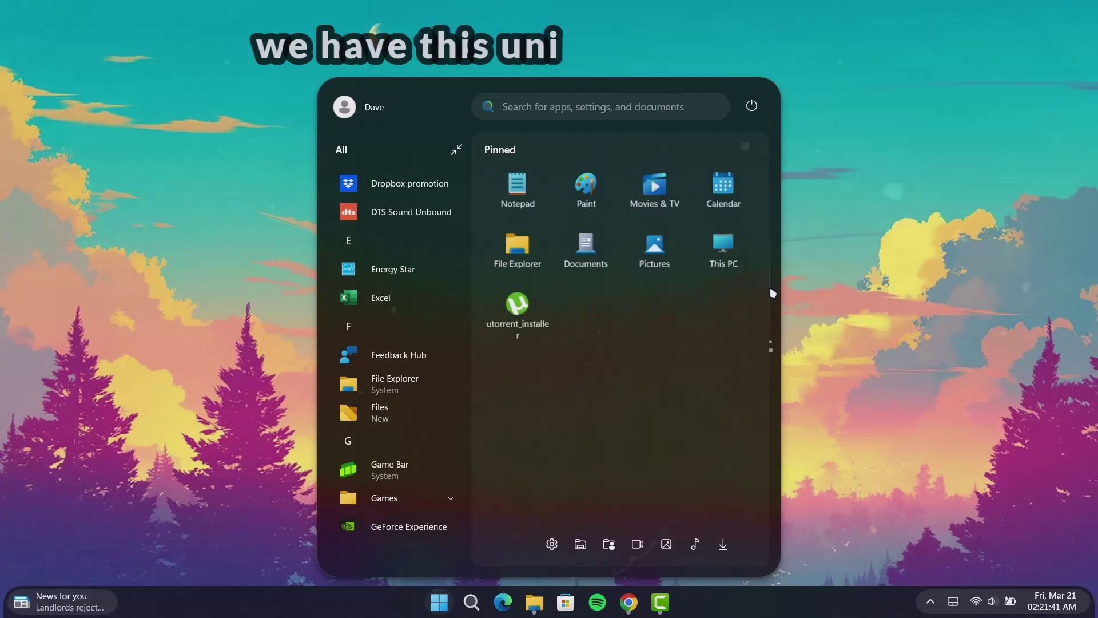
{"action": "scroll", "coordinate": [774, 294], "scroll_direction": "up", "scroll_amount": 3}
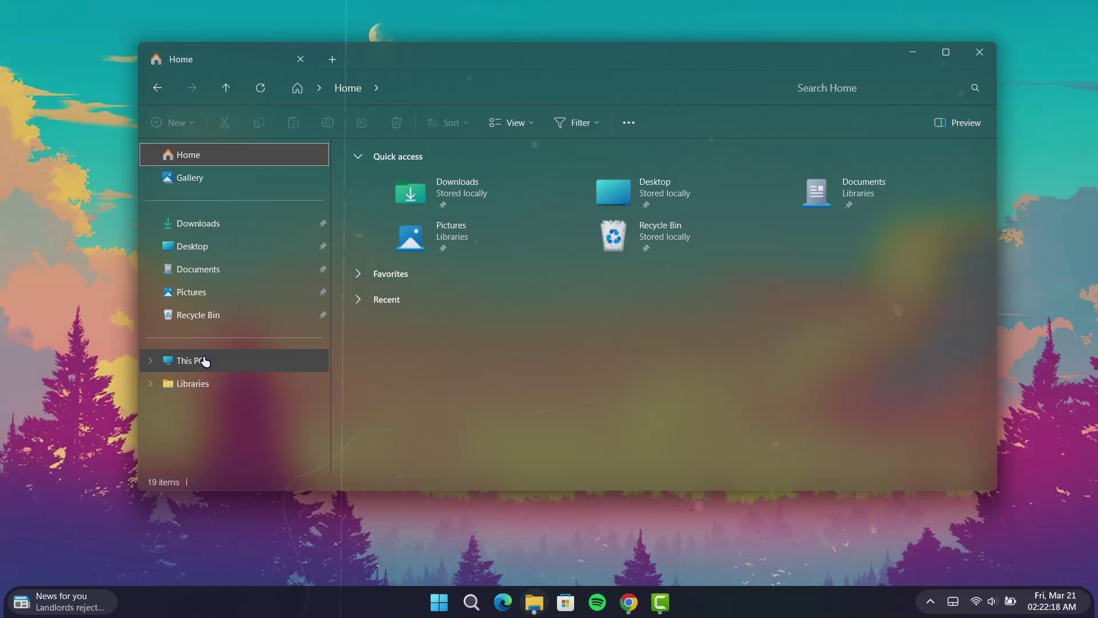
{"action": "left_click", "coordinate": [205, 361]}
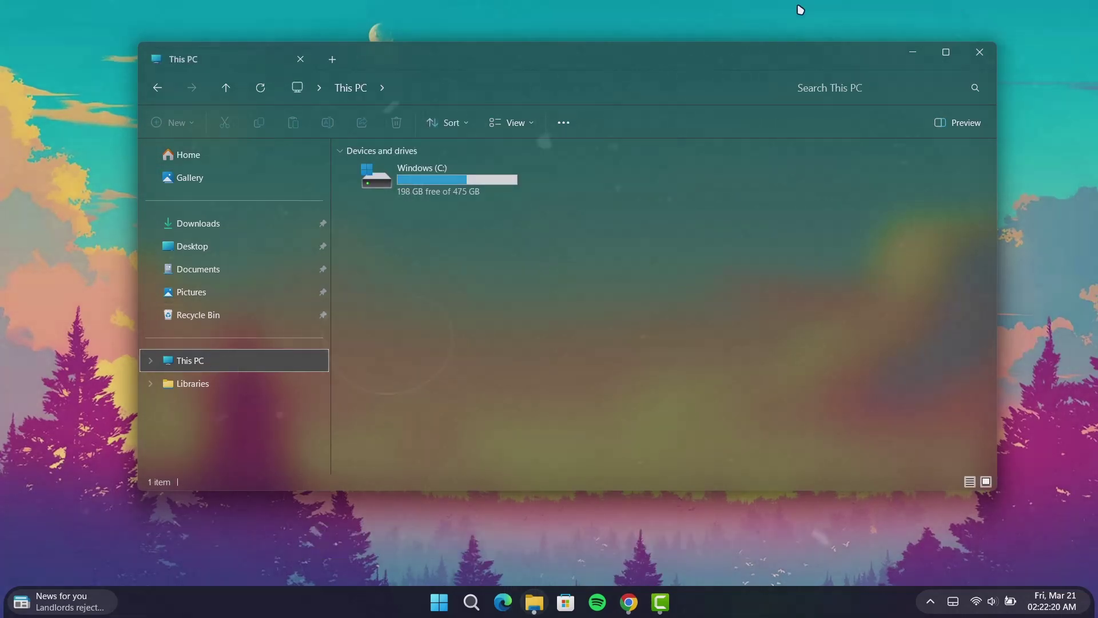
{"action": "left_click", "coordinate": [914, 49]}
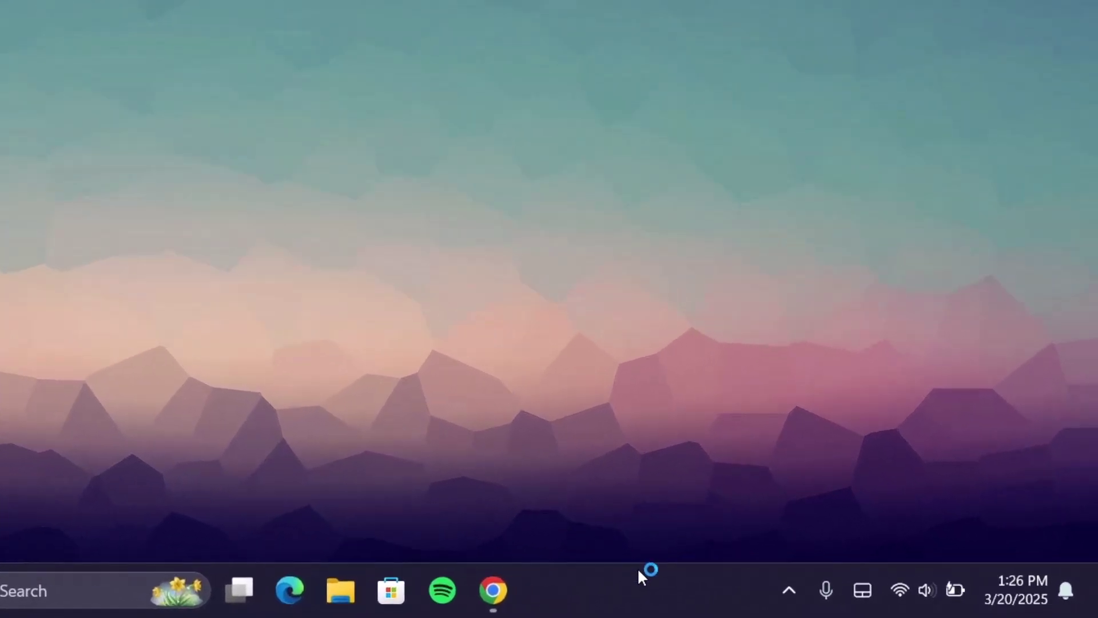
Set the taskbar Search option to 'Search icon only' in Taskbar settings and close Settings
{"action": "right_click", "coordinate": [639, 569]}
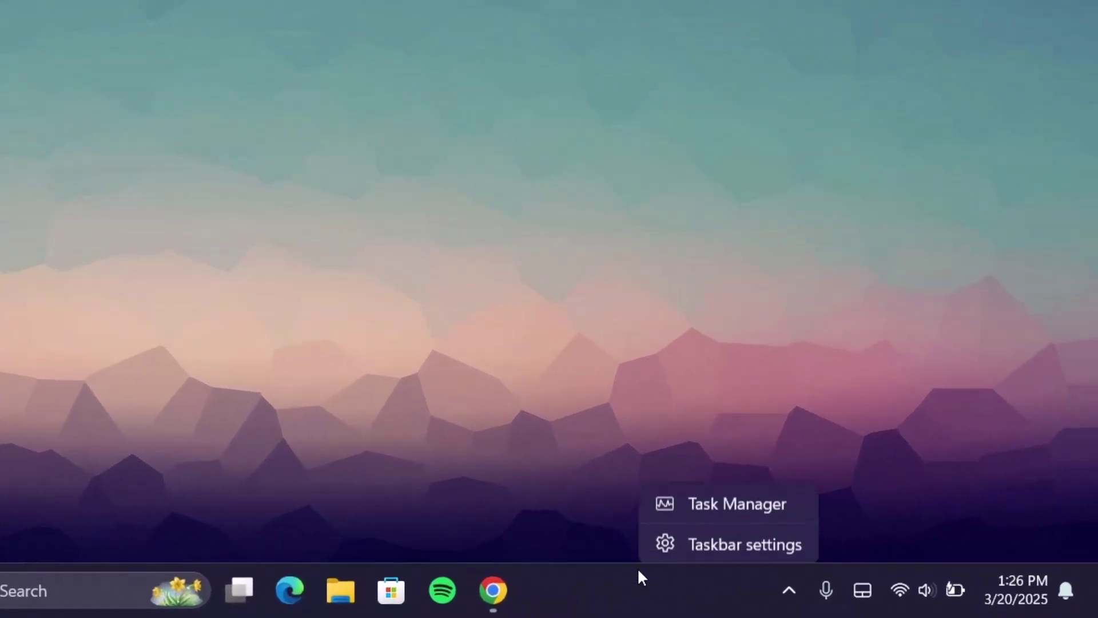
{"action": "left_click", "coordinate": [710, 542]}
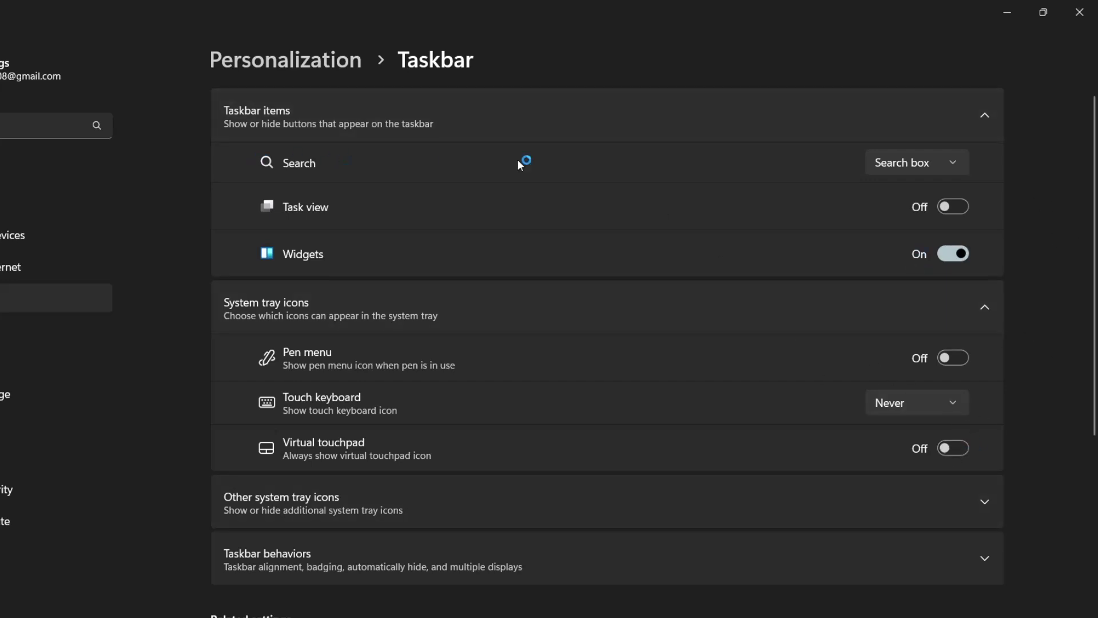
{"action": "left_click", "coordinate": [922, 165]}
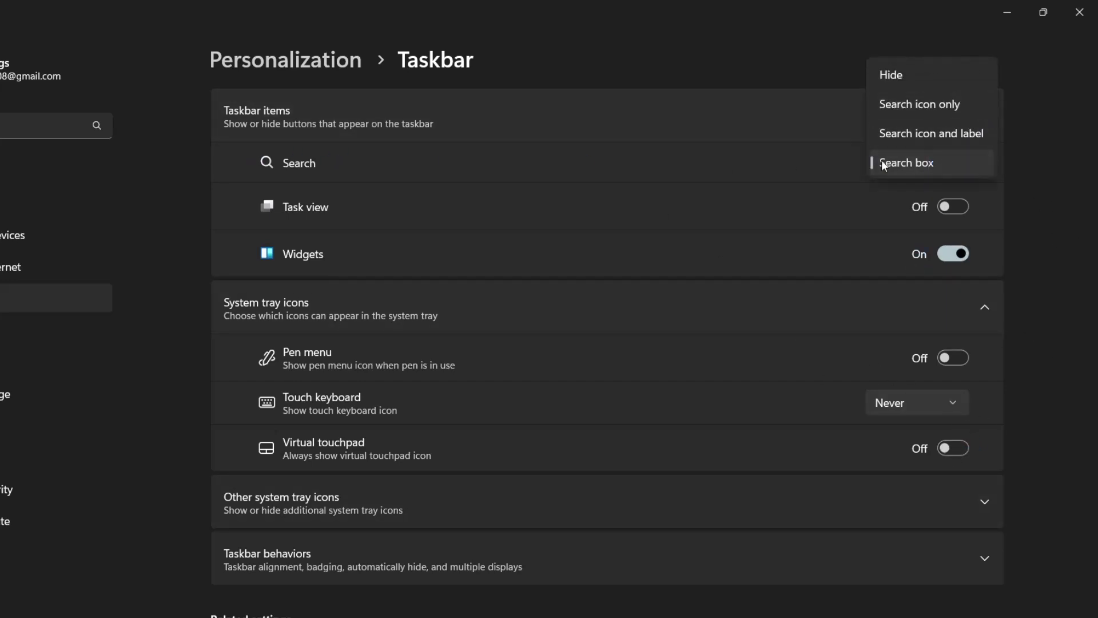
{"action": "left_click", "coordinate": [919, 107]}
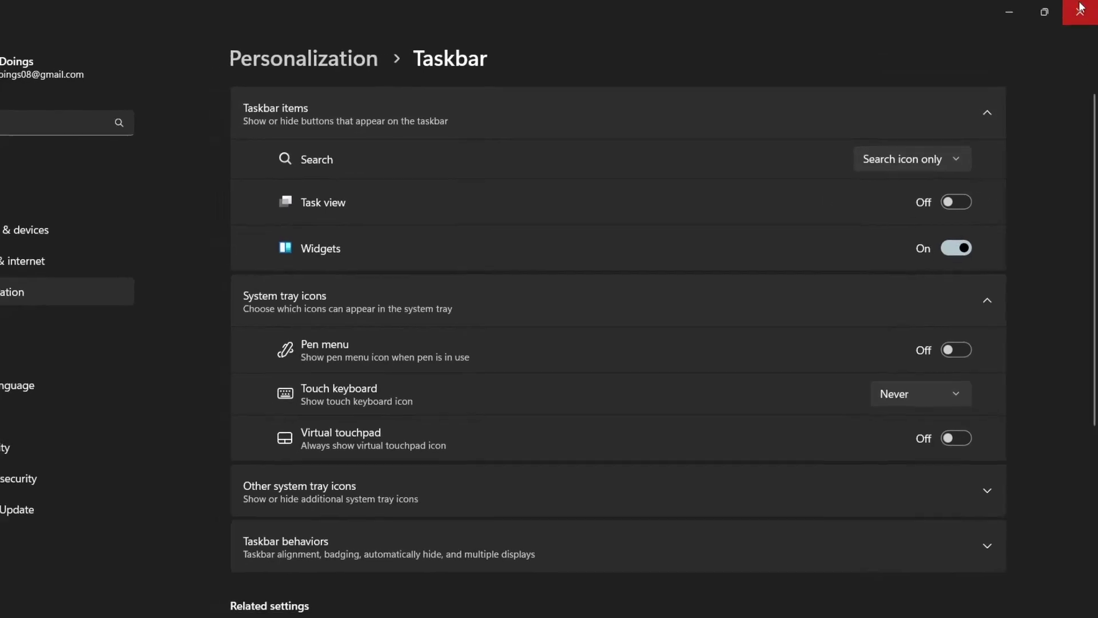
{"action": "left_click", "coordinate": [1080, 10]}
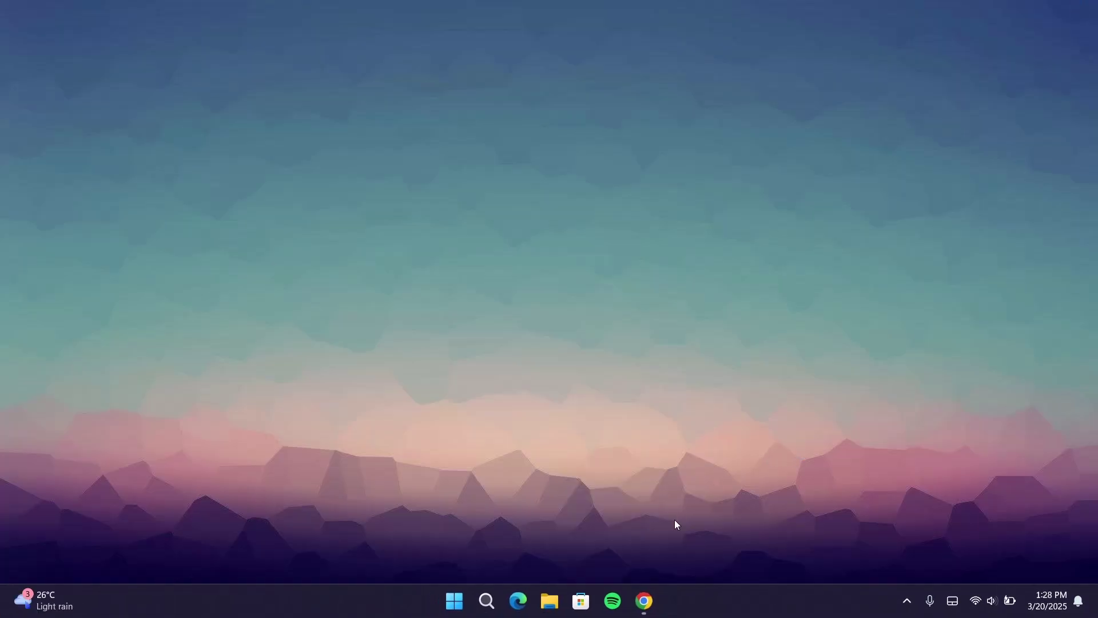
Download the Windhawk installer and Codes & Wallpaper.zip, then show them in the Downloads folder
{"action": "left_click", "coordinate": [643, 601]}
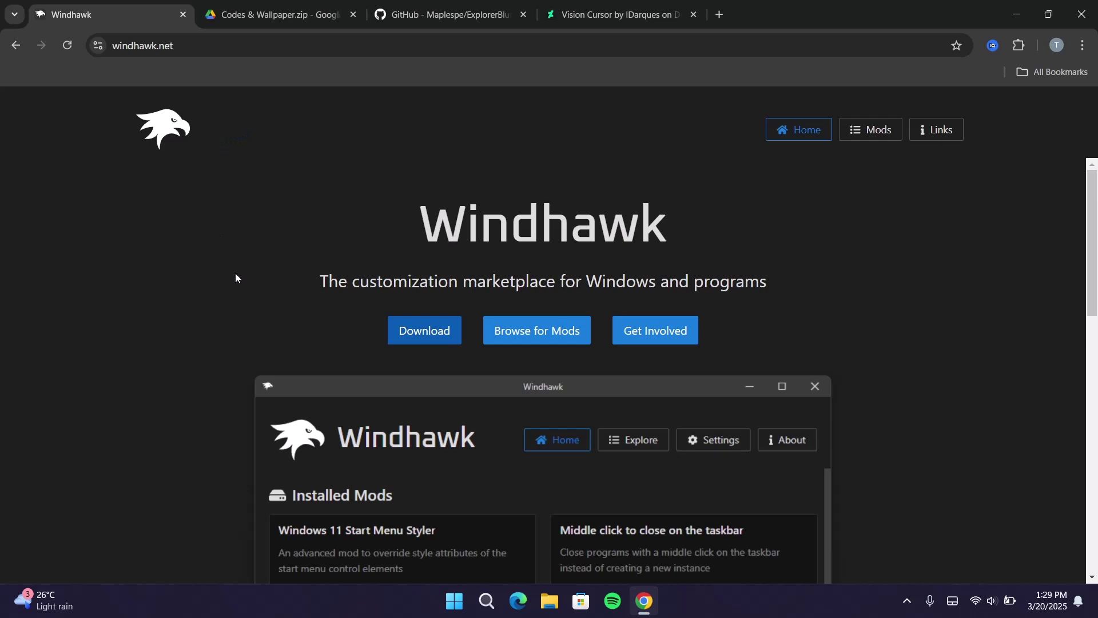
{"action": "left_click", "coordinate": [435, 335]}
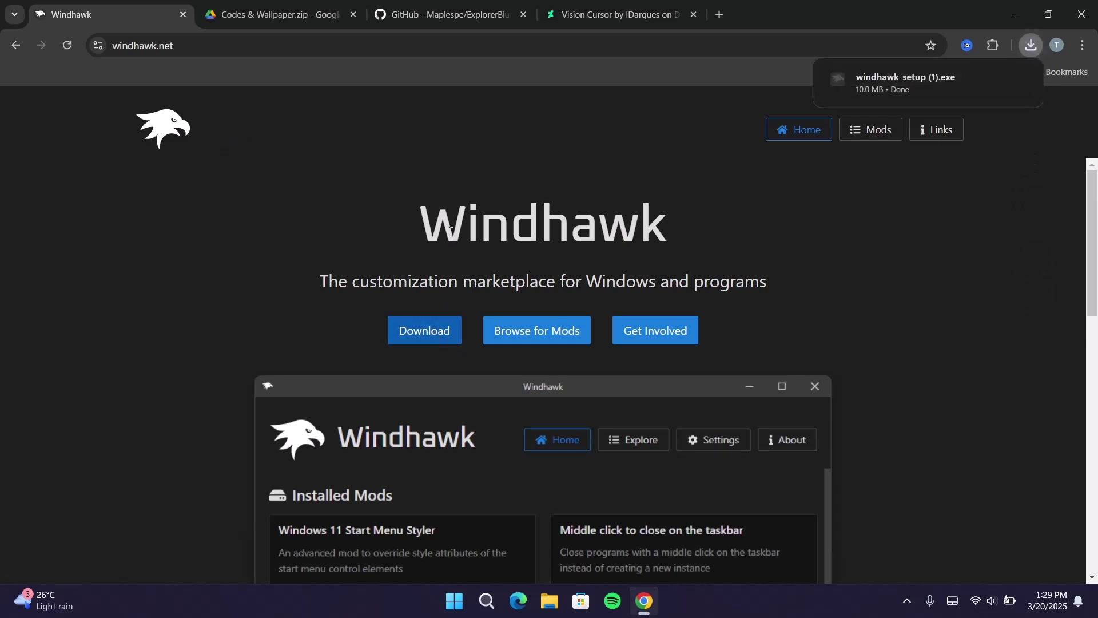
{"action": "left_click", "coordinate": [290, 15]}
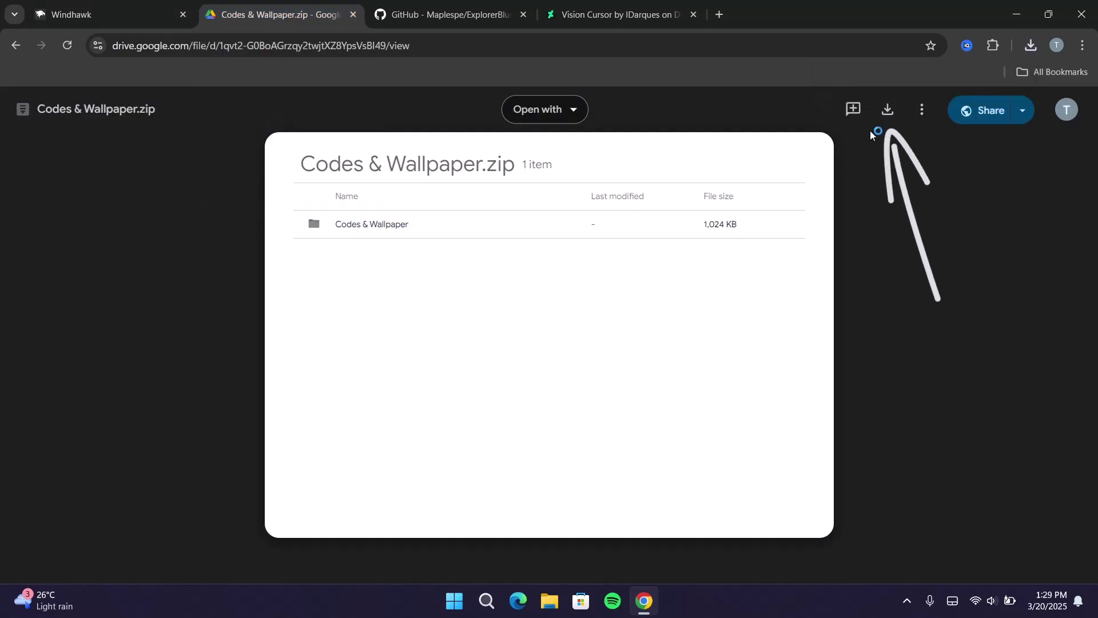
{"action": "left_click", "coordinate": [883, 115]}
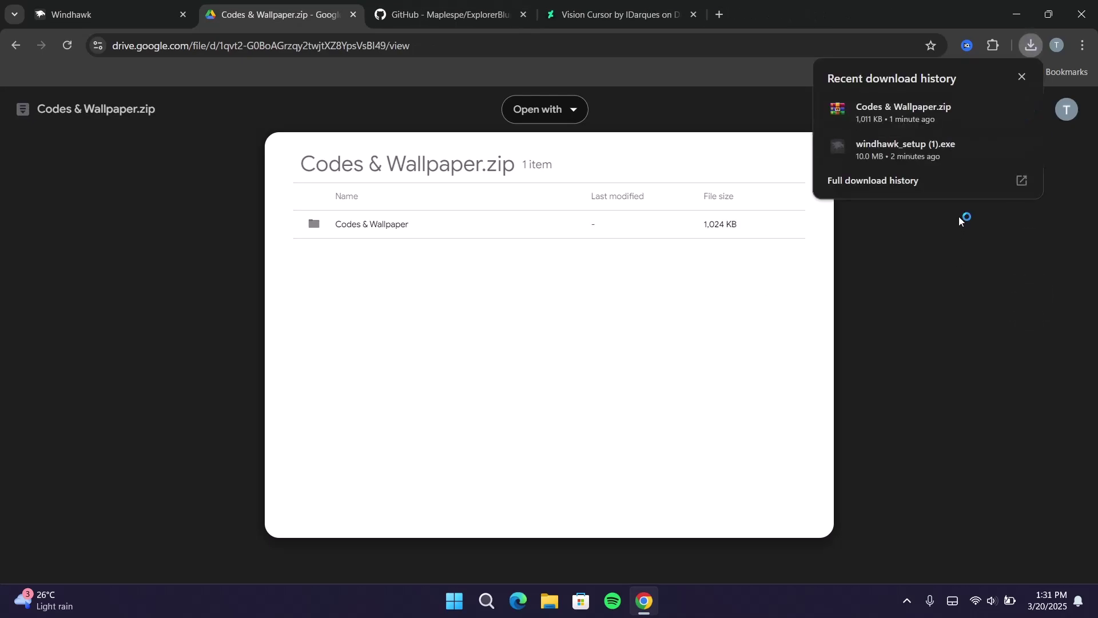
{"action": "left_click", "coordinate": [994, 146]}
{"action": "left_click", "coordinate": [632, 369]}
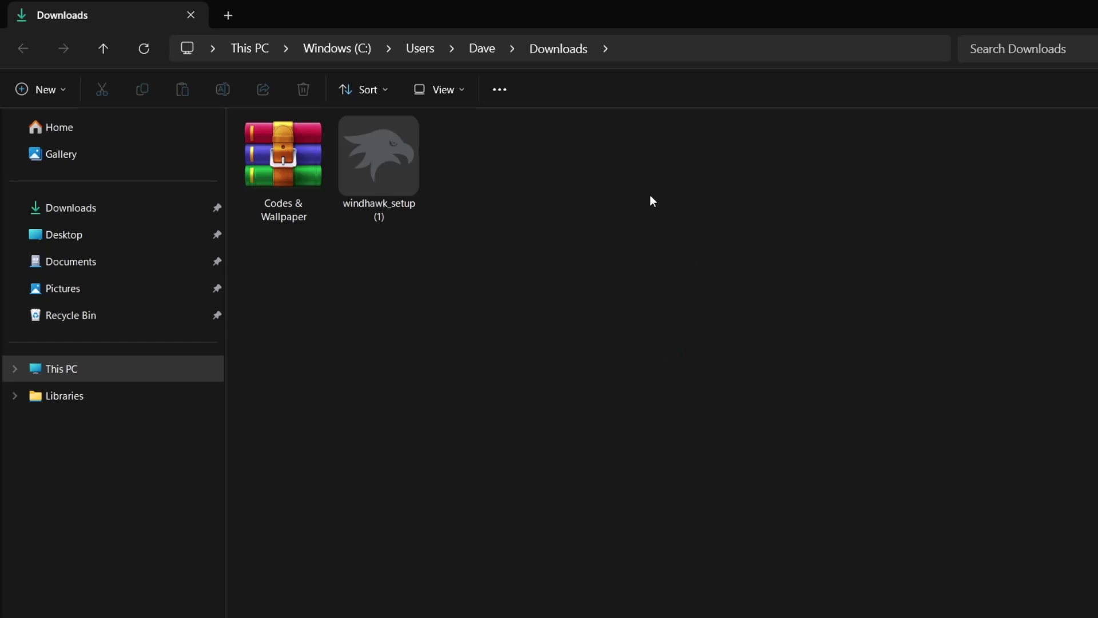
Run windhawk_setup and install Windhawk v1.5.1 with default options, launching it when finished
{"action": "left_click", "coordinate": [388, 172]}
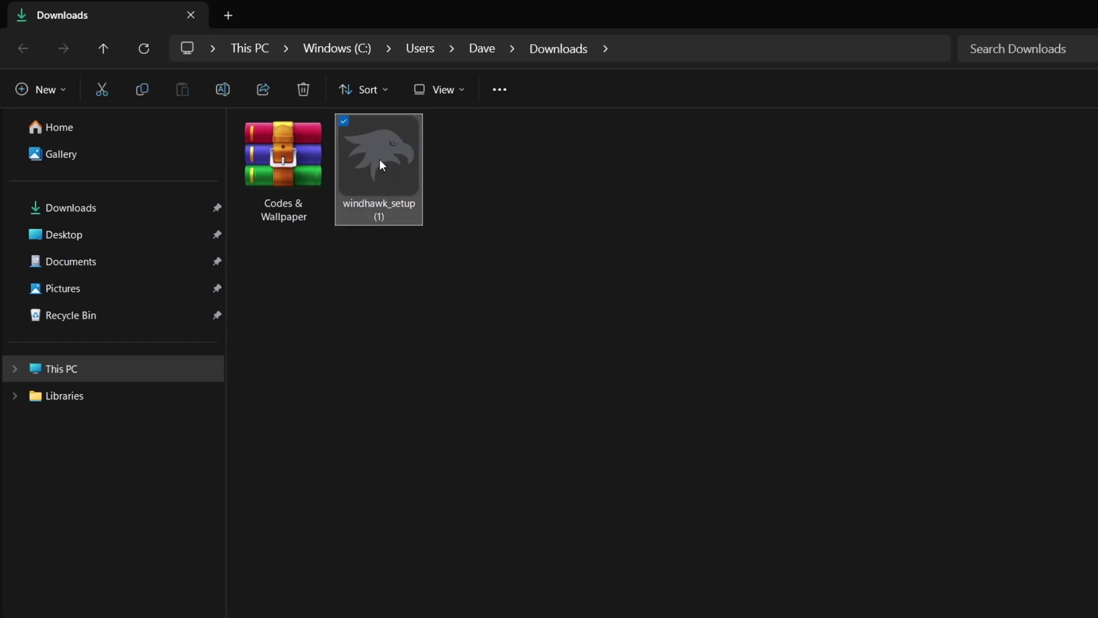
{"action": "double_click", "coordinate": [382, 165]}
{"action": "left_click", "coordinate": [631, 387]}
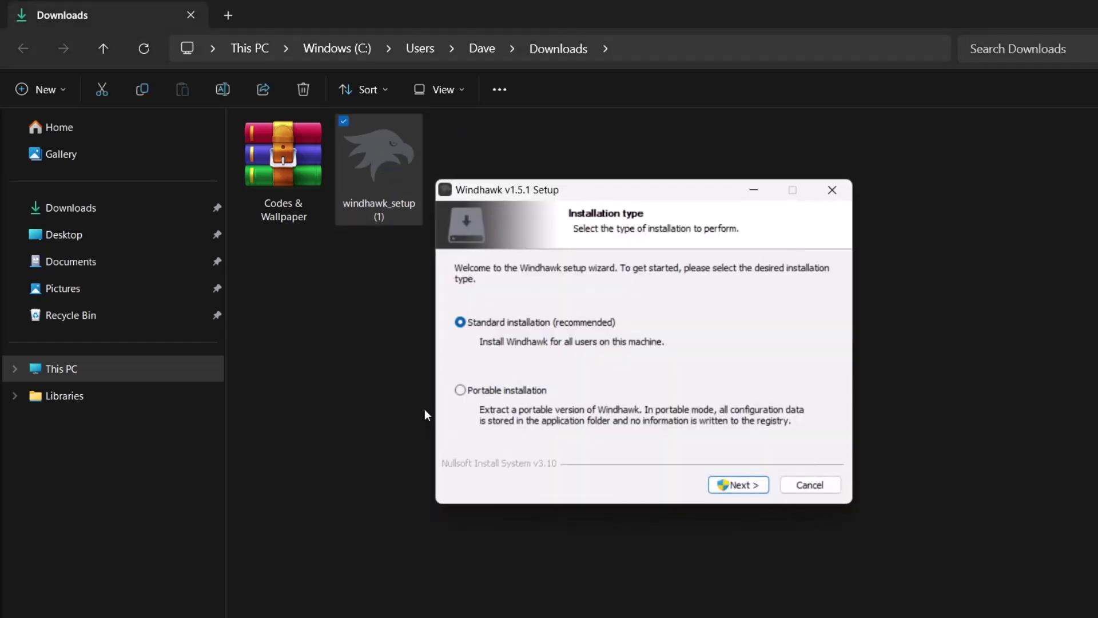
{"action": "left_click", "coordinate": [724, 491]}
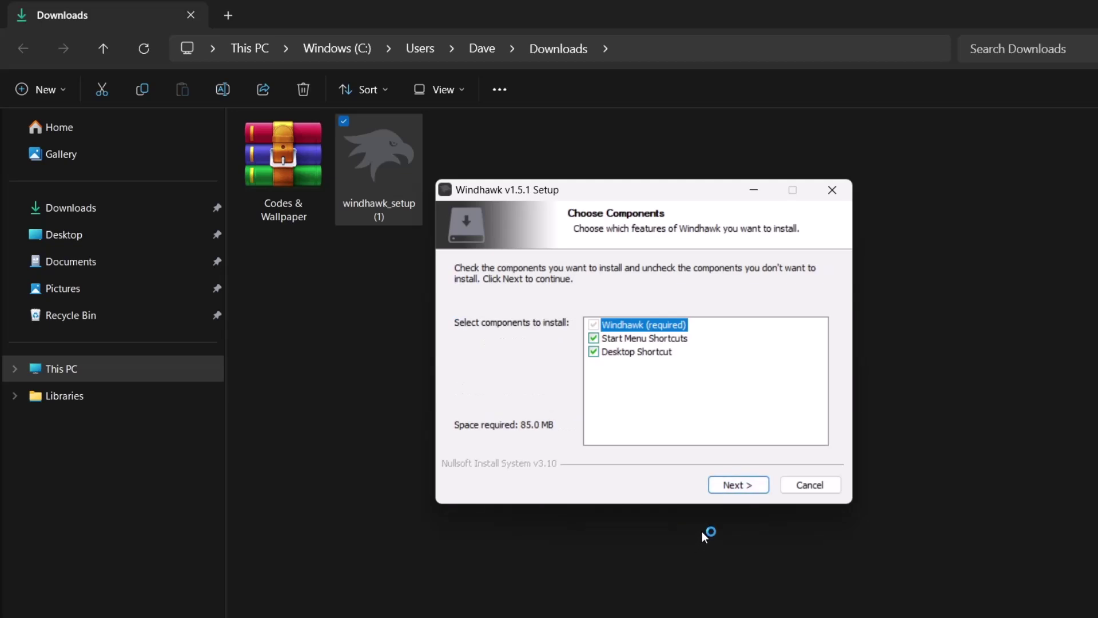
{"action": "left_click", "coordinate": [732, 489]}
{"action": "left_click", "coordinate": [742, 485]}
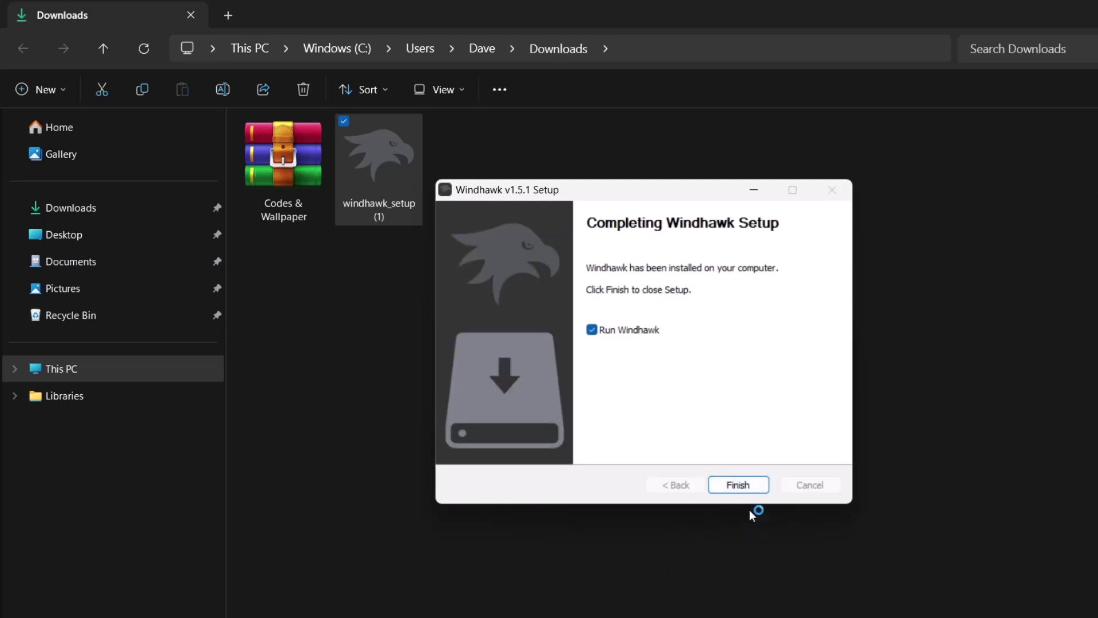
{"action": "left_click", "coordinate": [738, 485]}
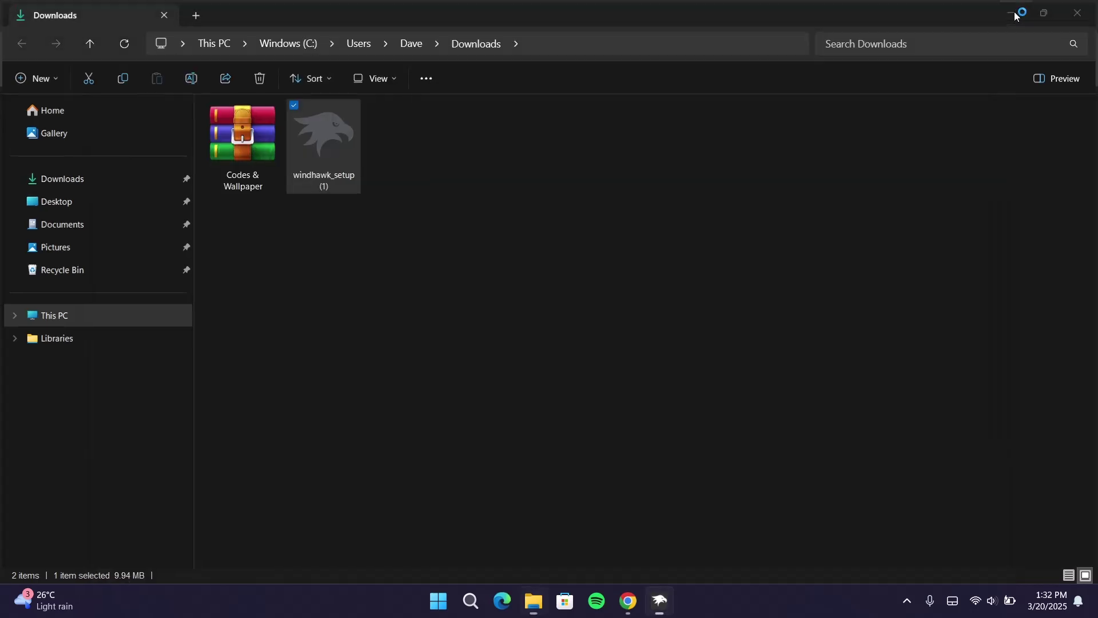
{"action": "left_click", "coordinate": [1016, 13]}
{"action": "left_click", "coordinate": [1017, 12]}
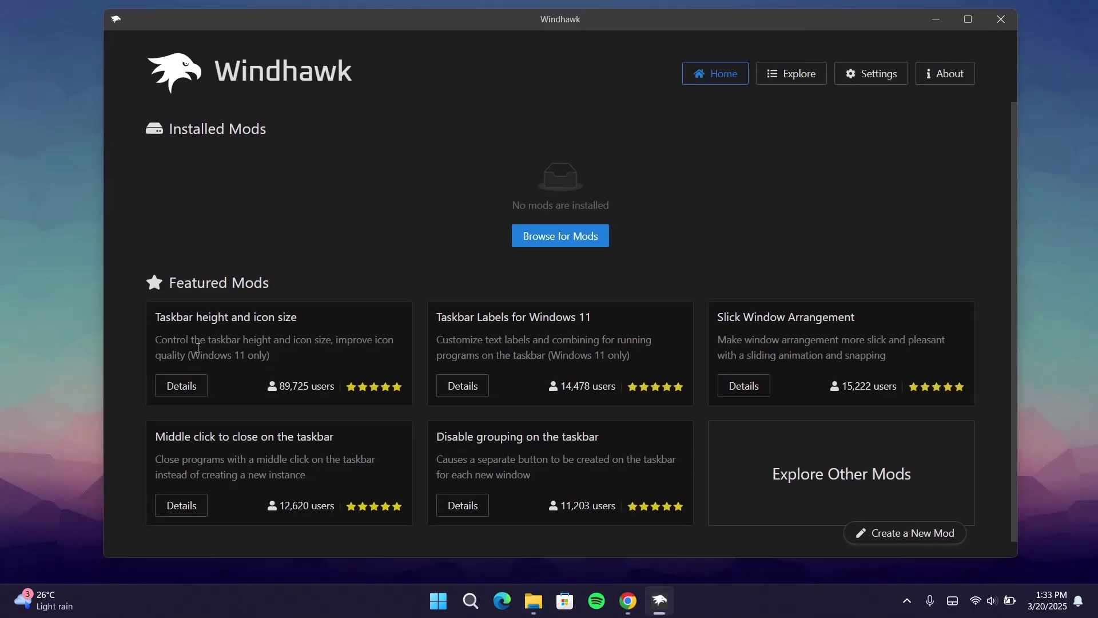
Install the 'Taskbar height and icon size' mod (v1.2.16) from the catalogue, accepting the risk warning
{"action": "left_click", "coordinate": [785, 79]}
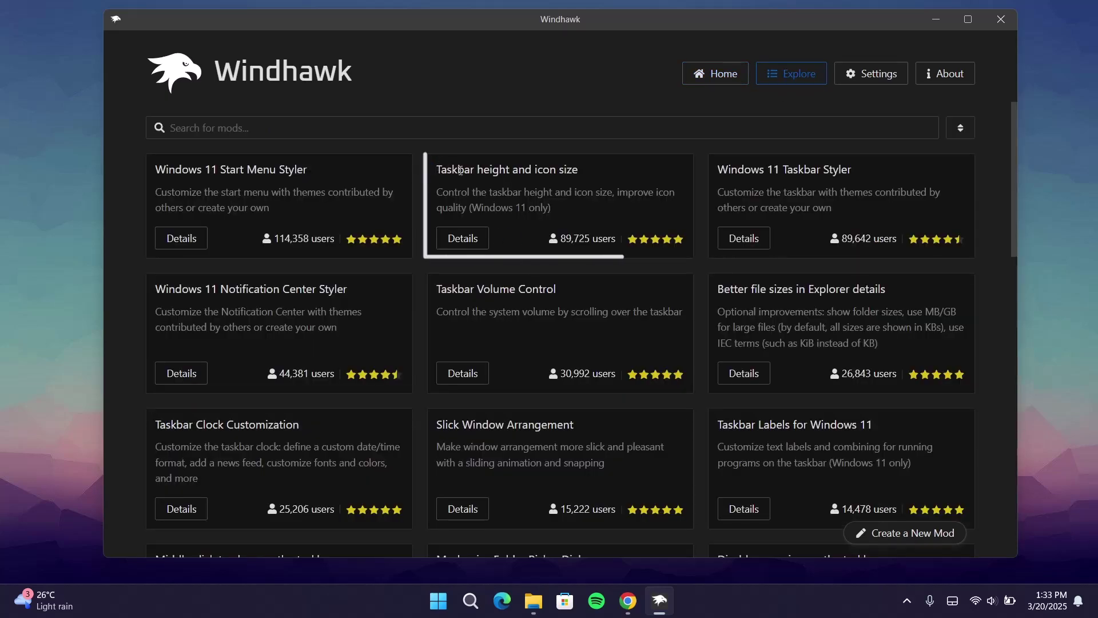
{"action": "left_click", "coordinate": [456, 243]}
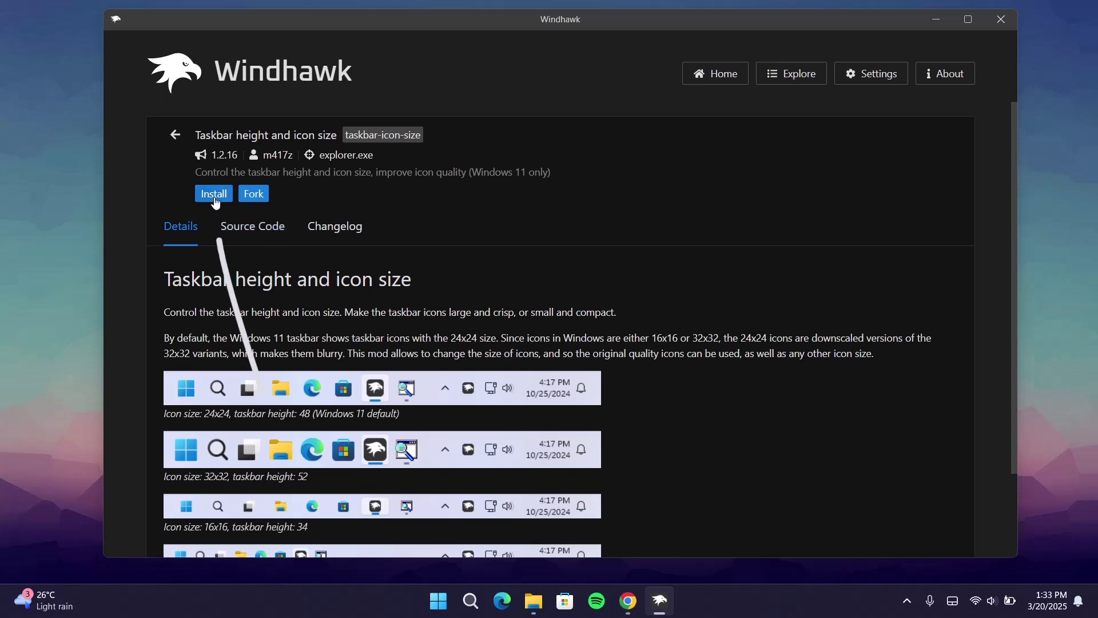
{"action": "left_click", "coordinate": [215, 197]}
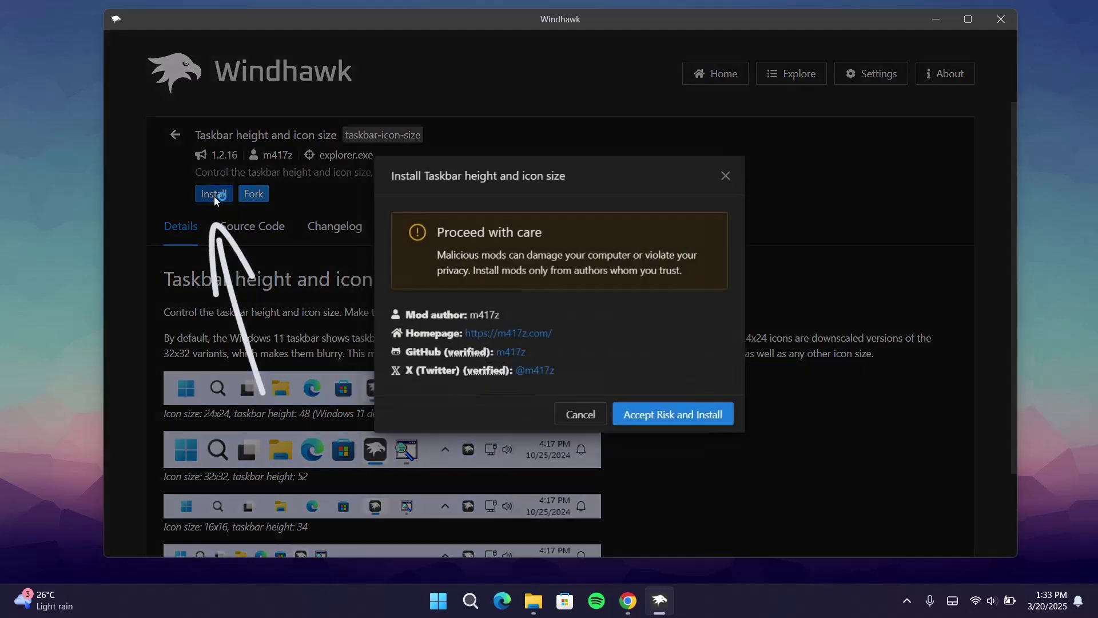
{"action": "left_click", "coordinate": [660, 421]}
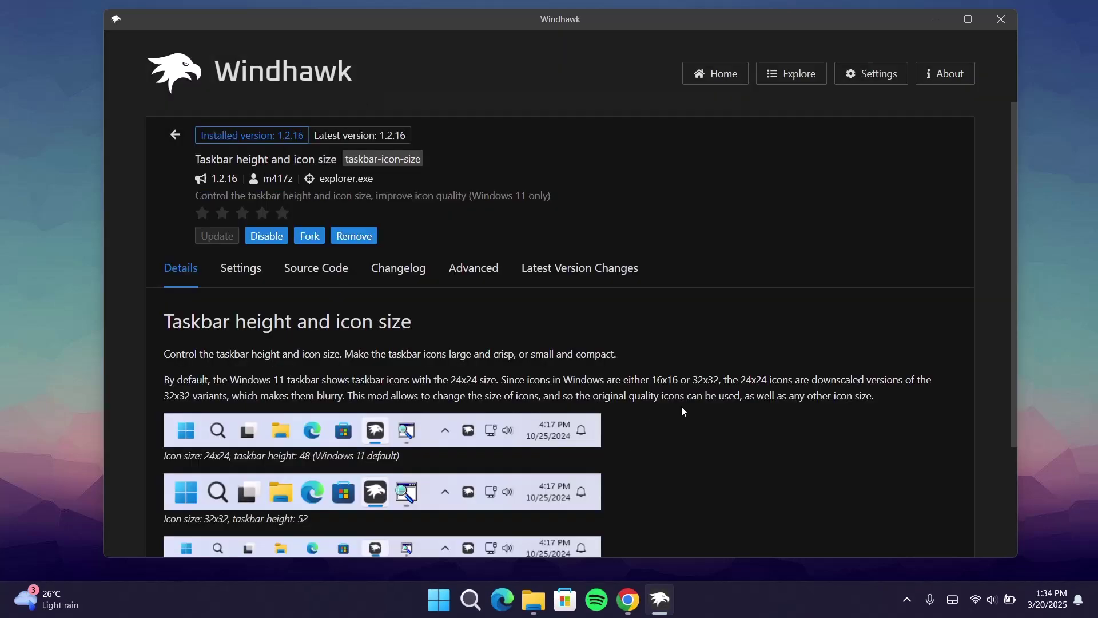
Change the mod's icon size from 32 to 25 and the taskbar height to 45, then save the settings
{"action": "left_click", "coordinate": [243, 274]}
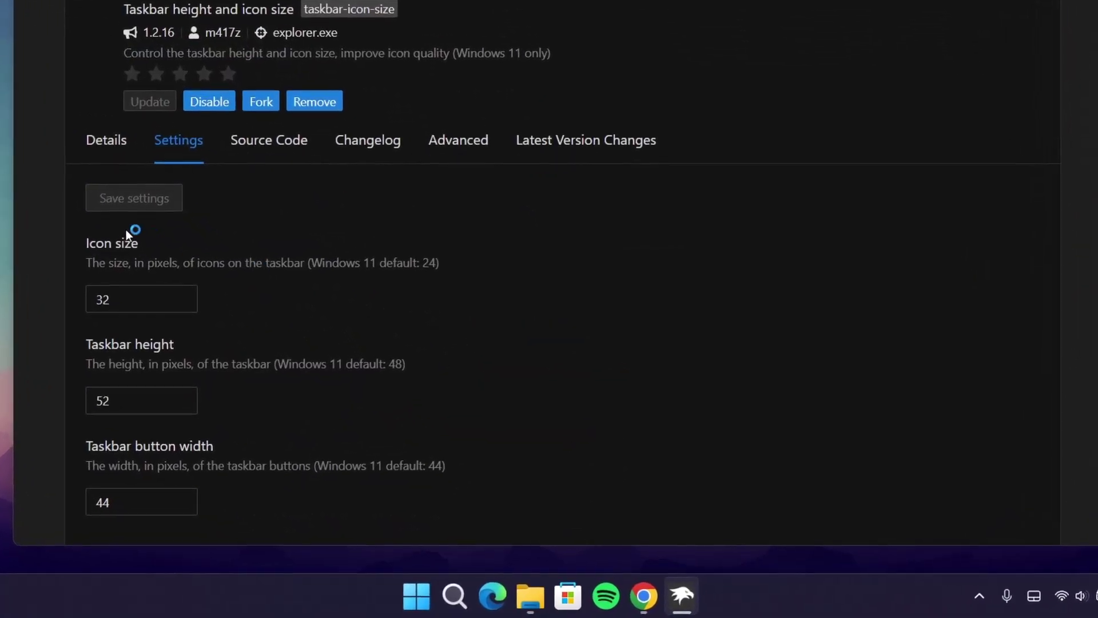
{"action": "left_click_drag", "start_coordinate": [121, 301], "coordinate": [80, 306]}
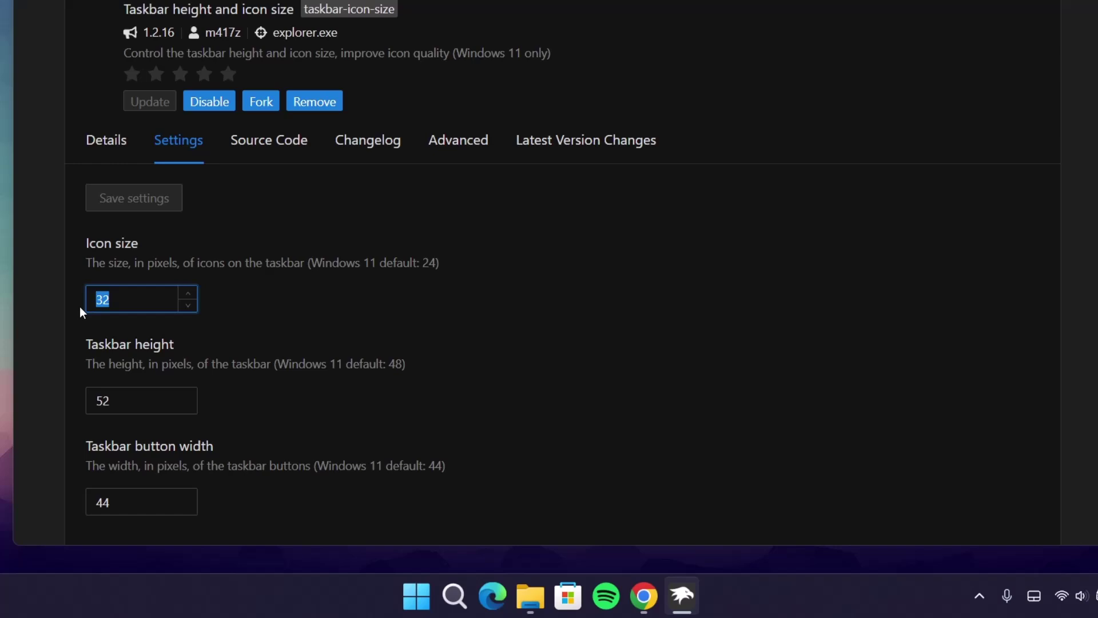
{"action": "type", "text": "25"}
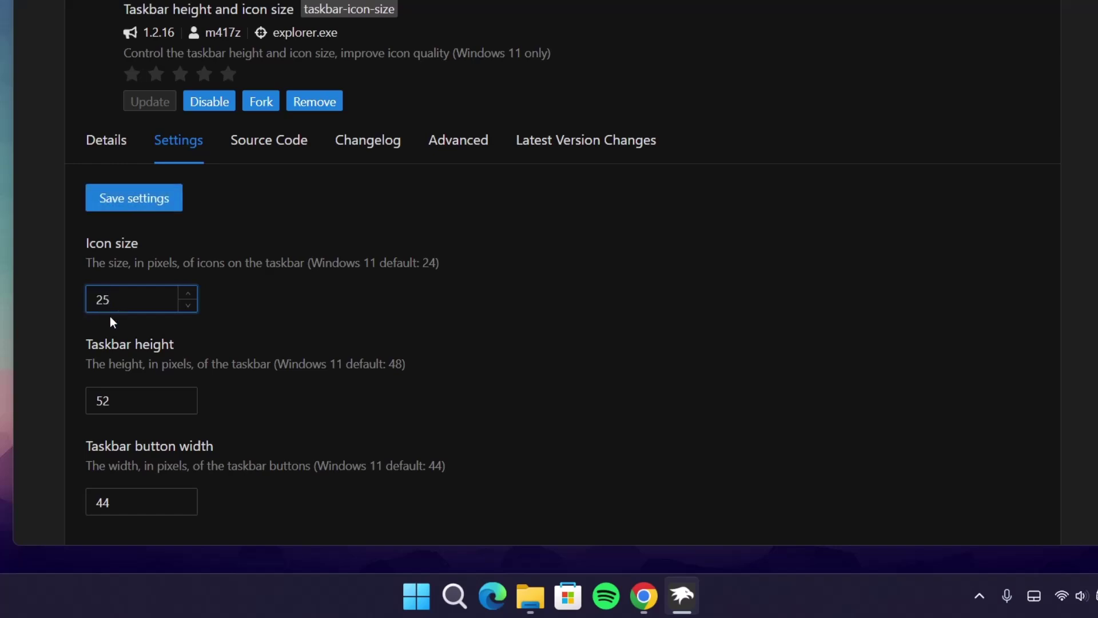
{"action": "left_click_drag", "start_coordinate": [113, 402], "coordinate": [92, 406]}
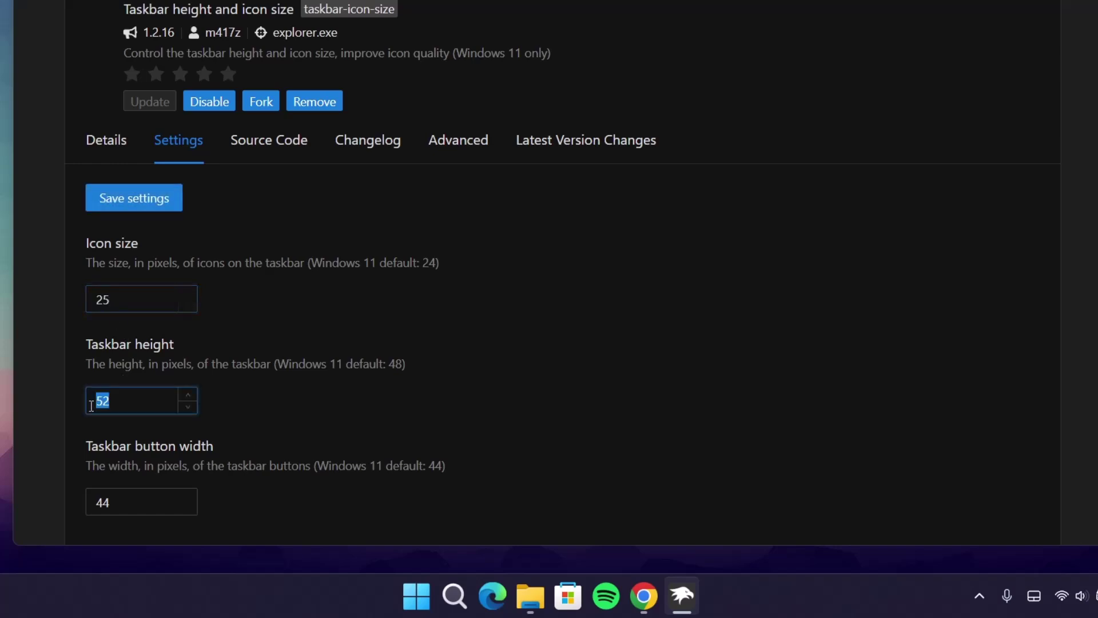
{"action": "type", "text": "45"}
{"action": "left_click", "coordinate": [138, 199]}
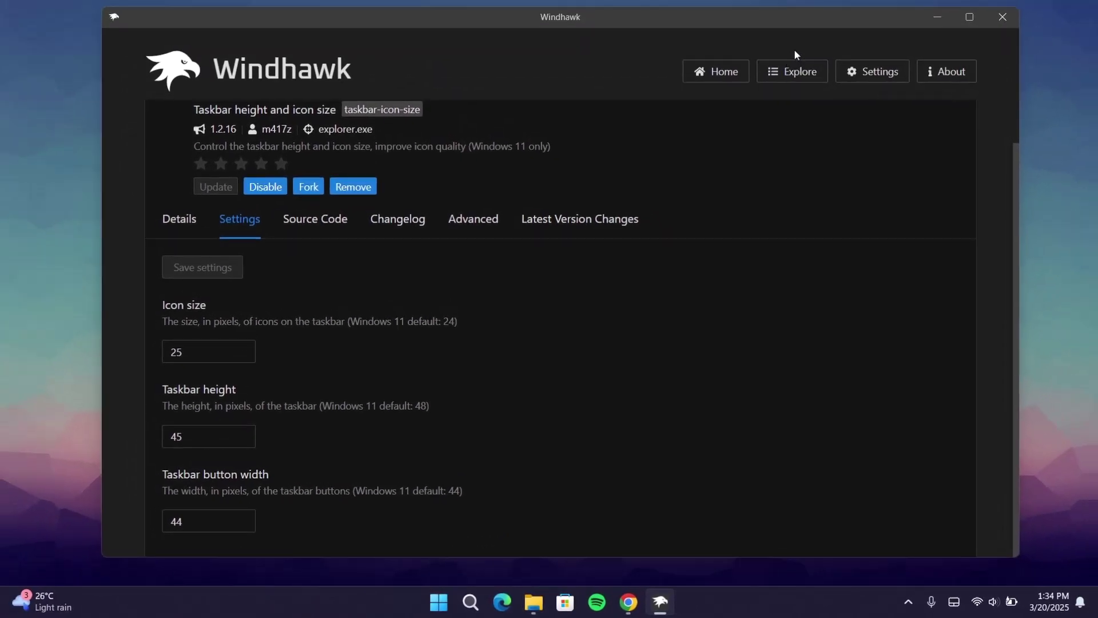
Install the Taskbar Clock Customization mod, accepting the risk warning
{"action": "left_click", "coordinate": [794, 71]}
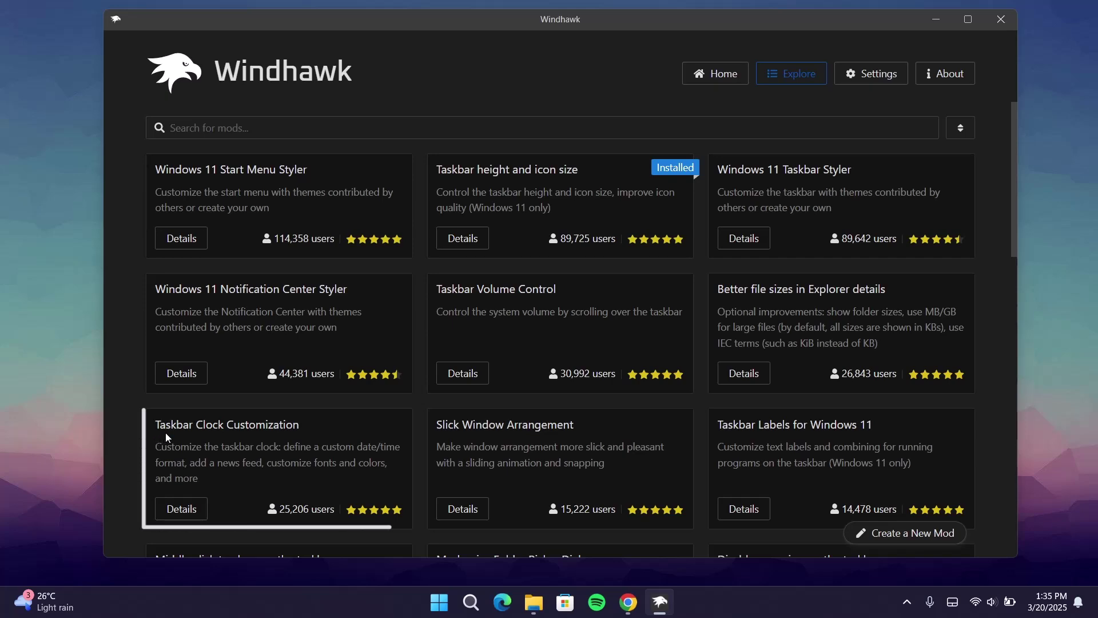
{"action": "left_click", "coordinate": [190, 508]}
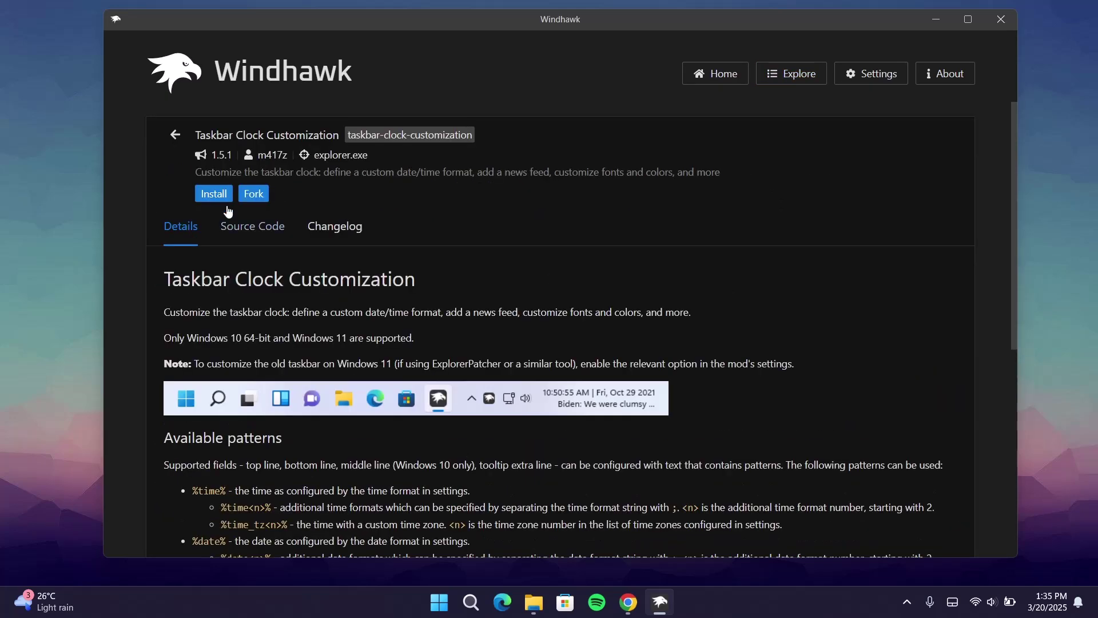
{"action": "left_click", "coordinate": [214, 195]}
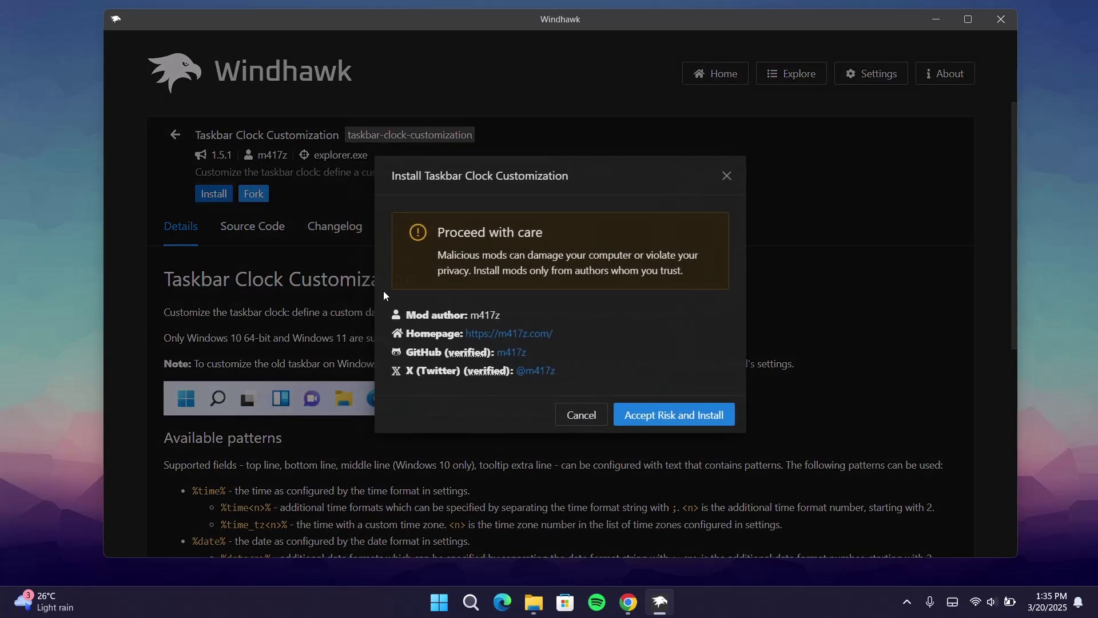
{"action": "left_click", "coordinate": [687, 423]}
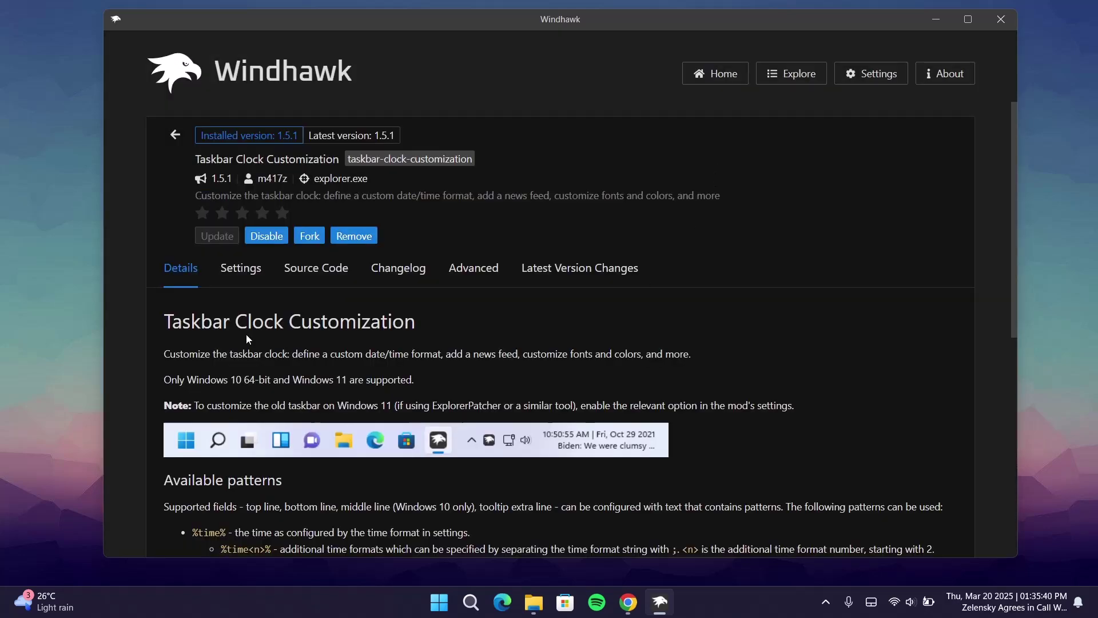
Delete all text in the clock mod's Advanced settings box and minimize Windhawk
{"action": "left_click", "coordinate": [473, 270]}
{"action": "scroll", "coordinate": [554, 404], "scroll_direction": "down", "scroll_amount": 1}
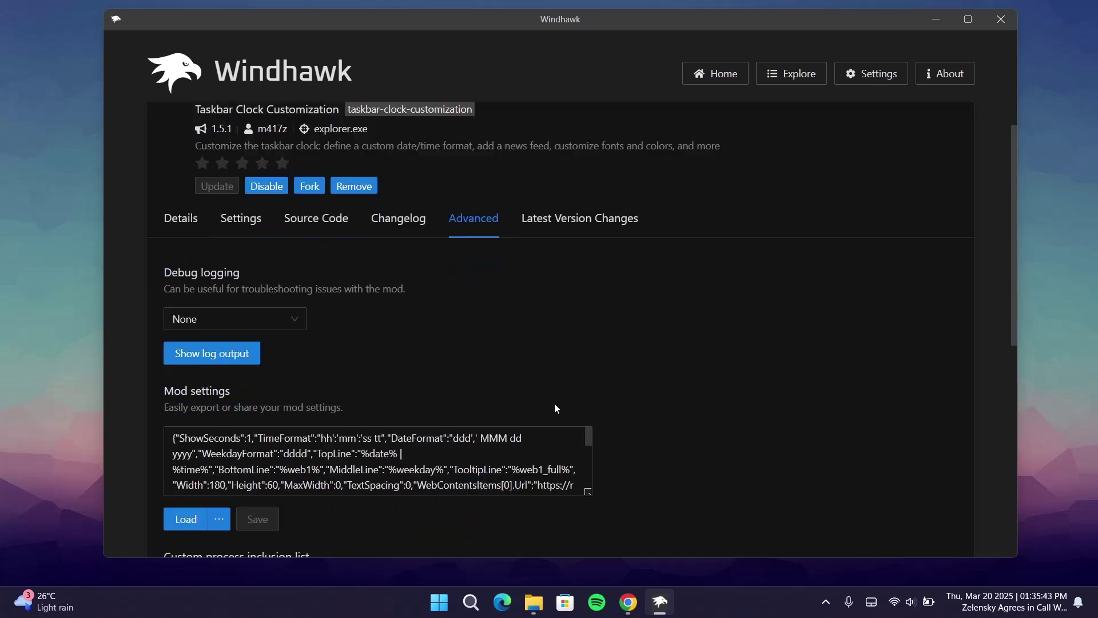
{"action": "left_click_drag", "start_coordinate": [172, 414], "coordinate": [540, 531]}
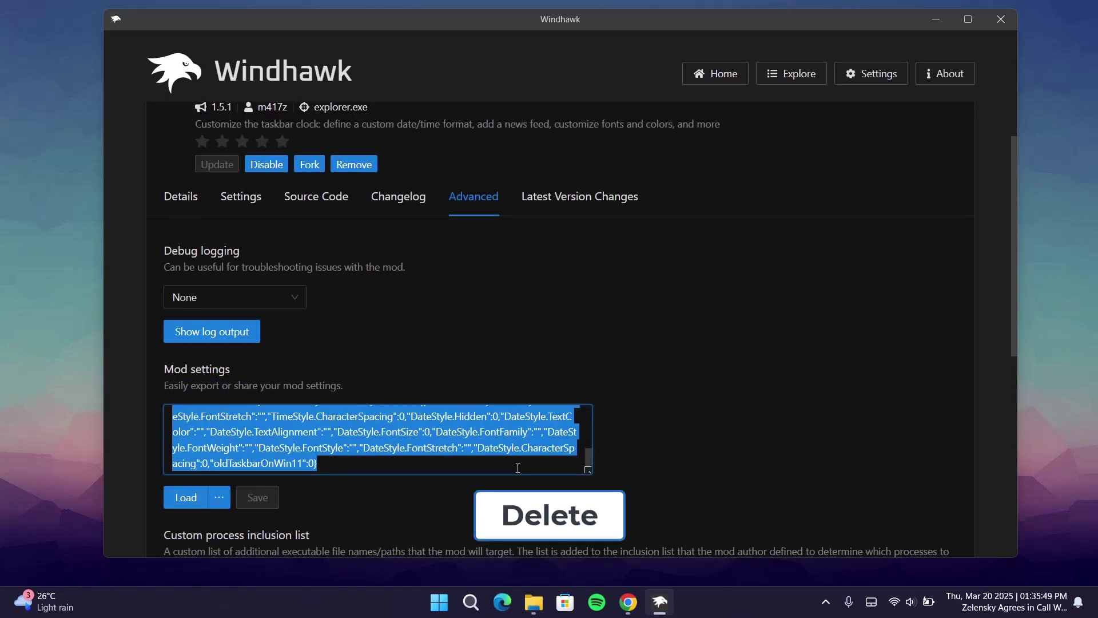
{"action": "key", "text": "Delete"}
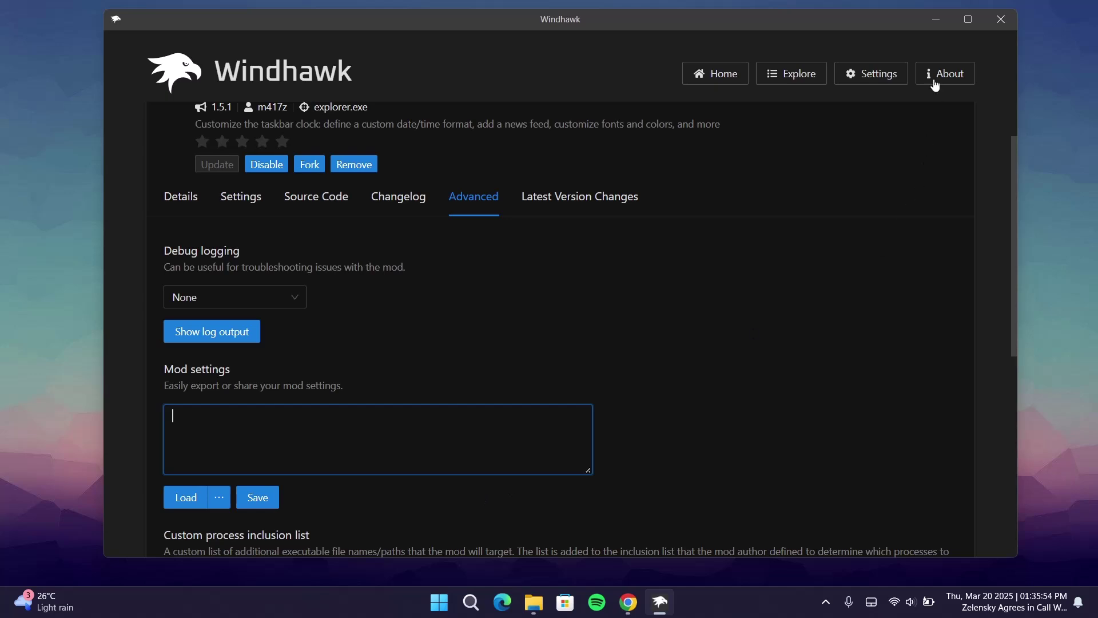
{"action": "left_click", "coordinate": [936, 22]}
Extract the Codes & Wallpaper archive into Downloads using WinRAR's Extract Here
{"action": "left_click", "coordinate": [534, 602]}
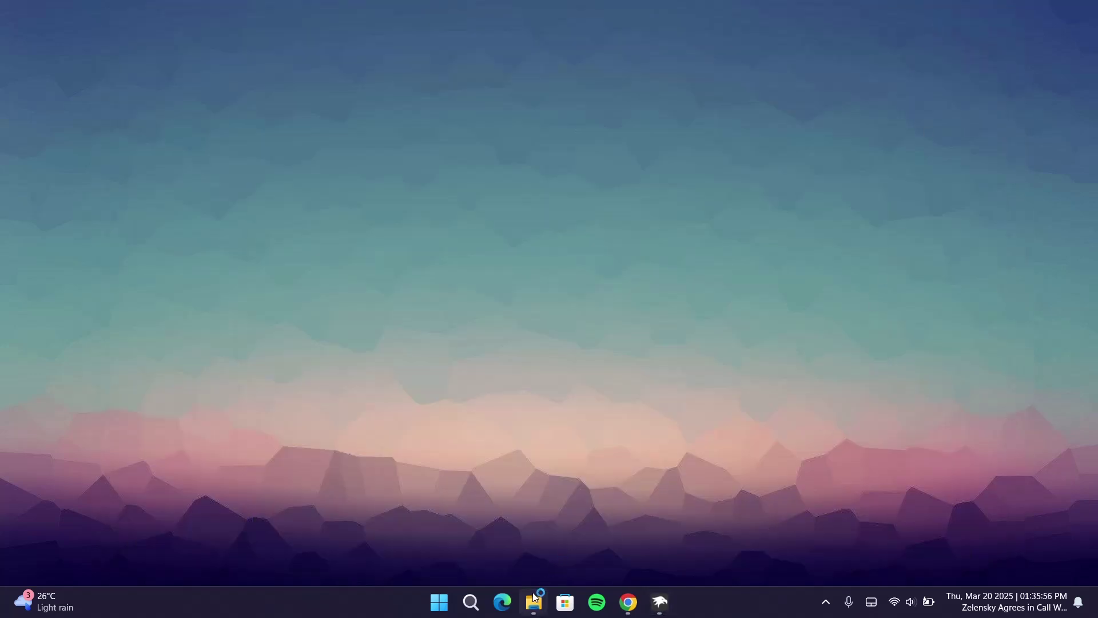
{"action": "key", "text": "Left"}
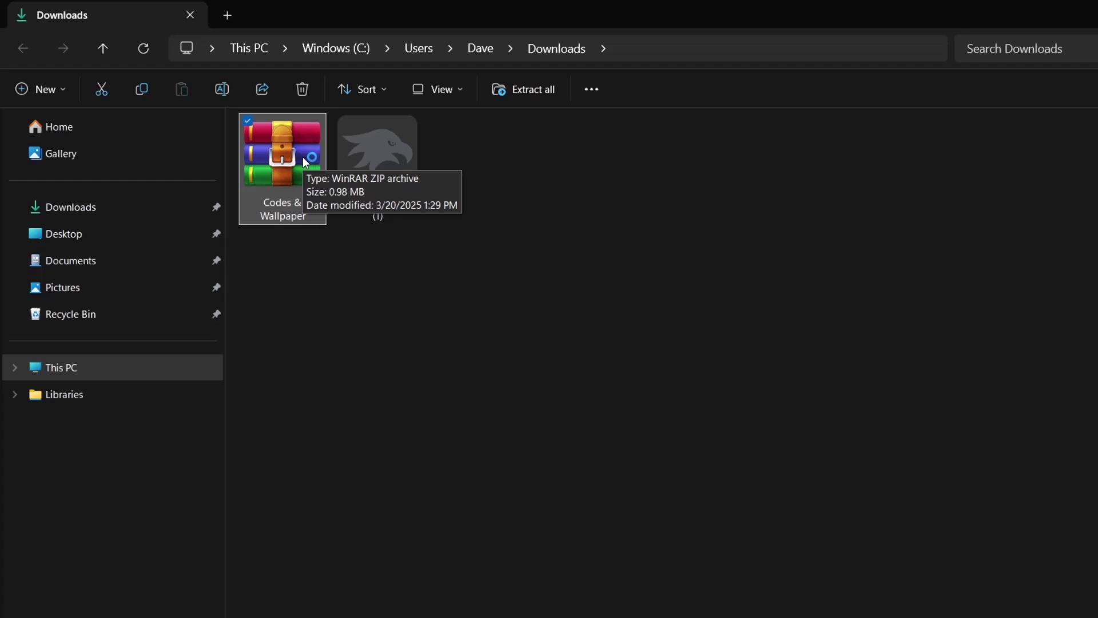
{"action": "right_click", "coordinate": [276, 156]}
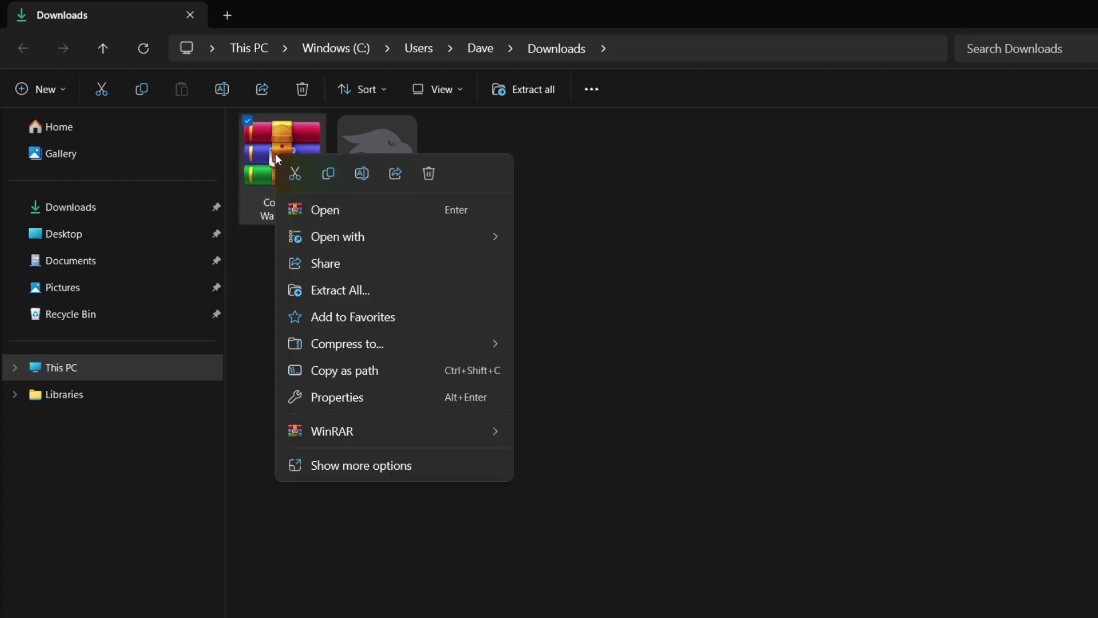
{"action": "mouse_move", "coordinate": [320, 433]}
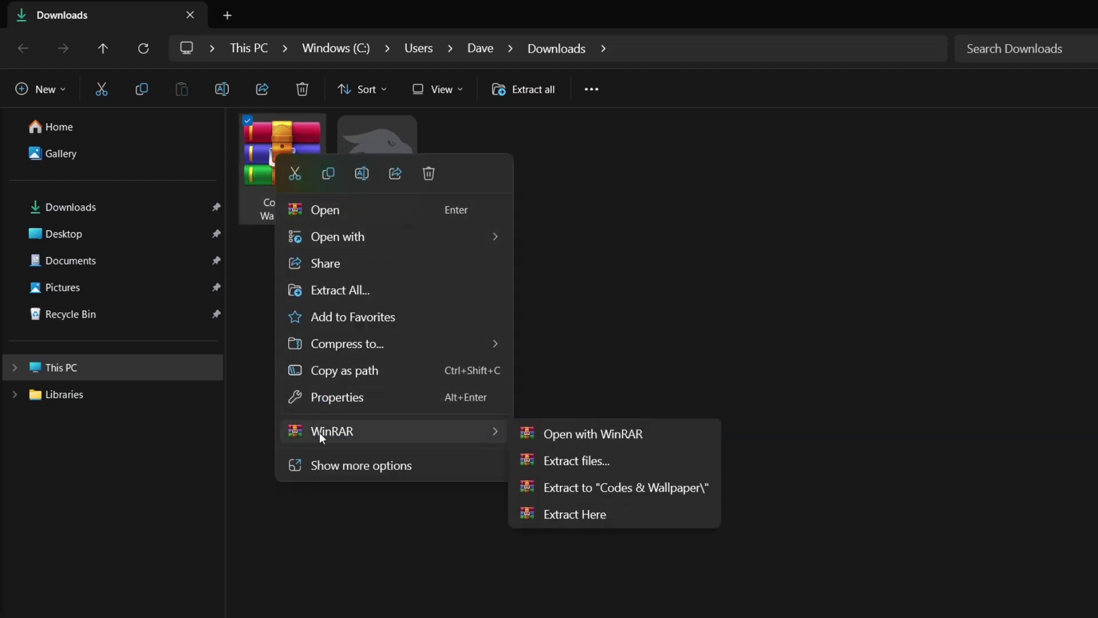
{"action": "left_click", "coordinate": [563, 517]}
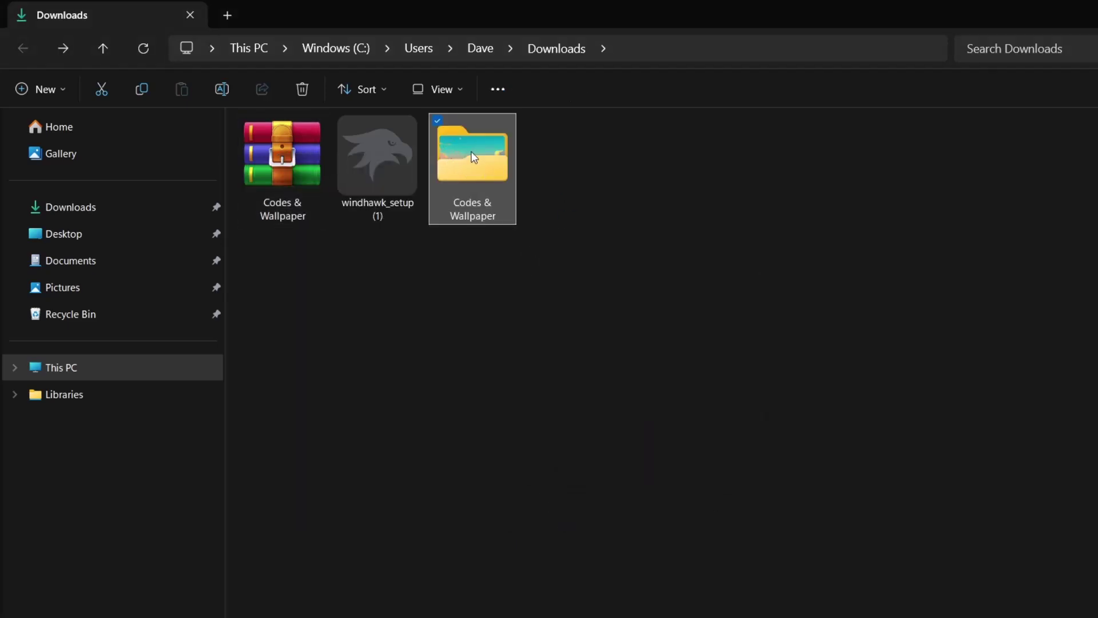
Set the extracted Wallpaper image as the desktop background
{"action": "double_click", "coordinate": [472, 153]}
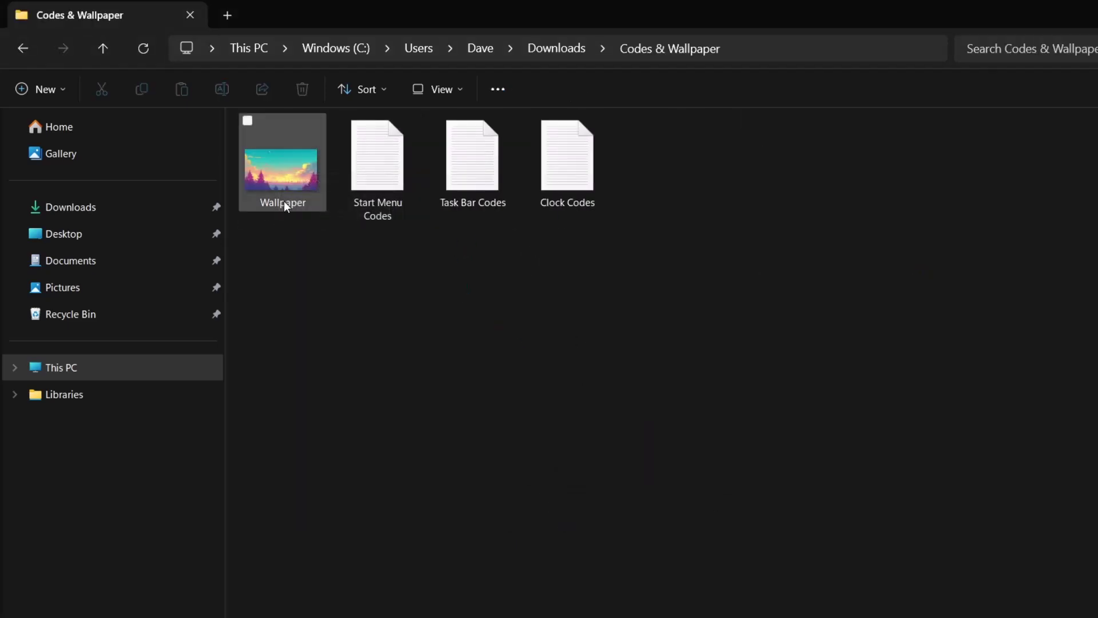
{"action": "left_click", "coordinate": [286, 167]}
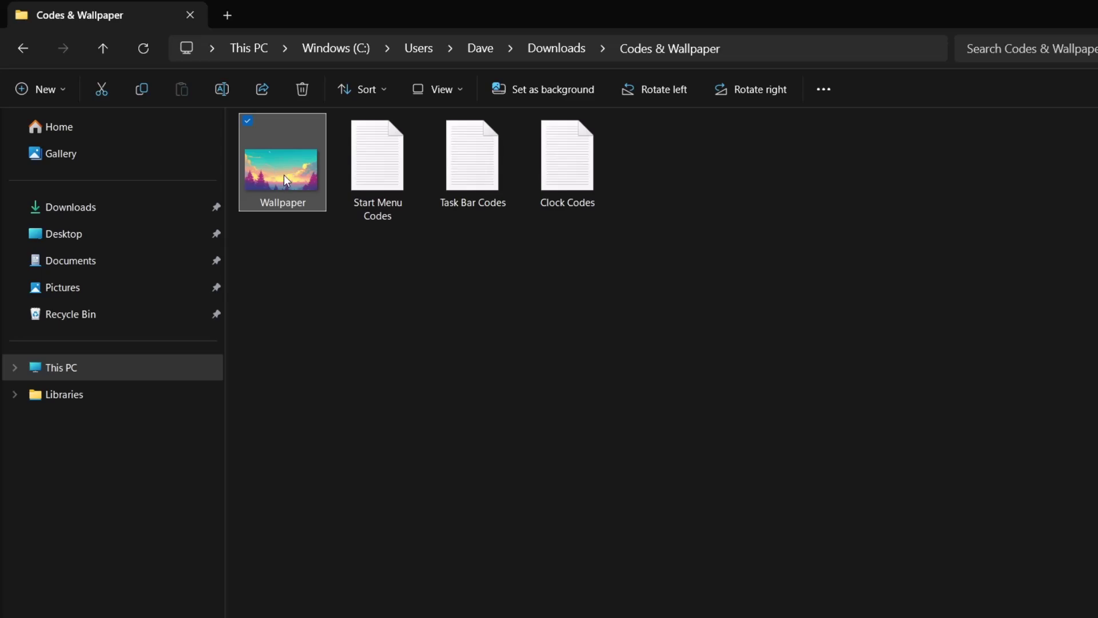
{"action": "right_click", "coordinate": [276, 171]}
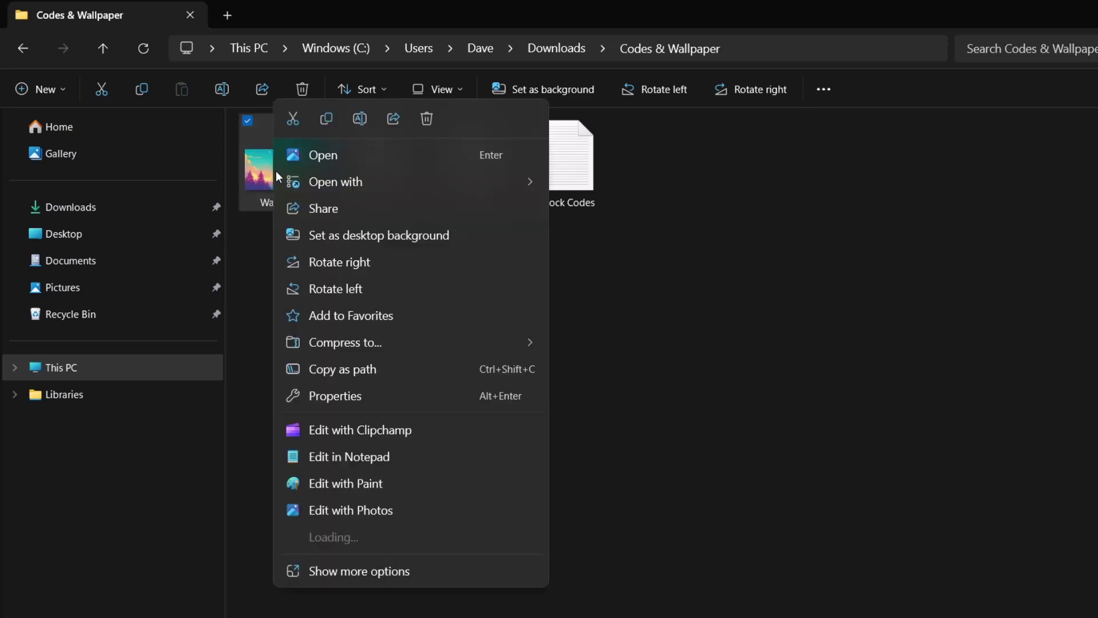
{"action": "left_click", "coordinate": [331, 235]}
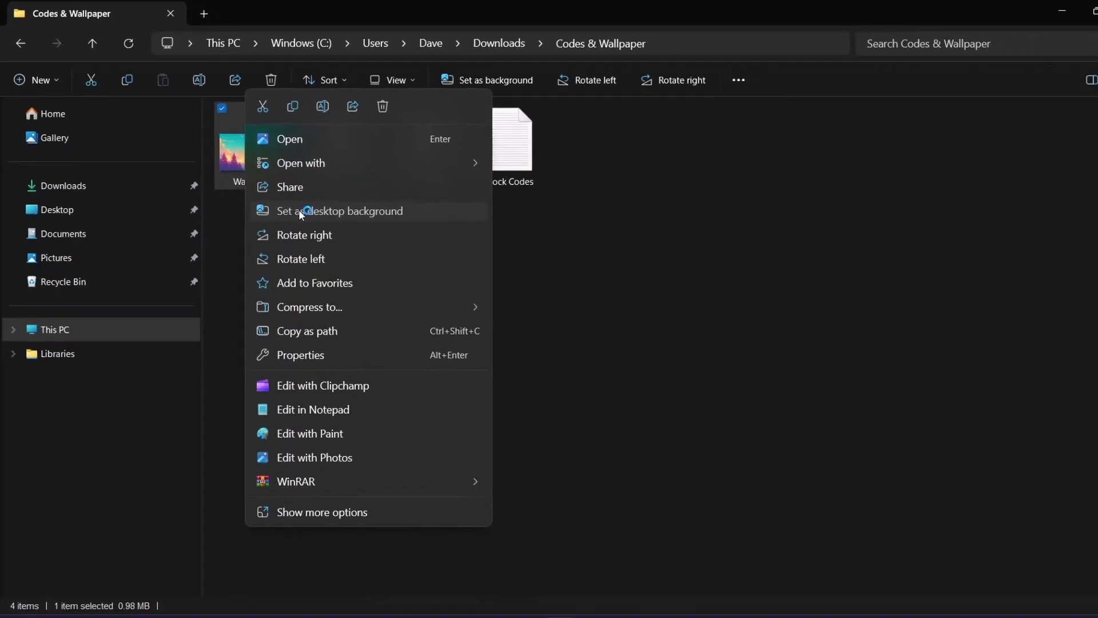
{"action": "left_click", "coordinate": [1095, 11]}
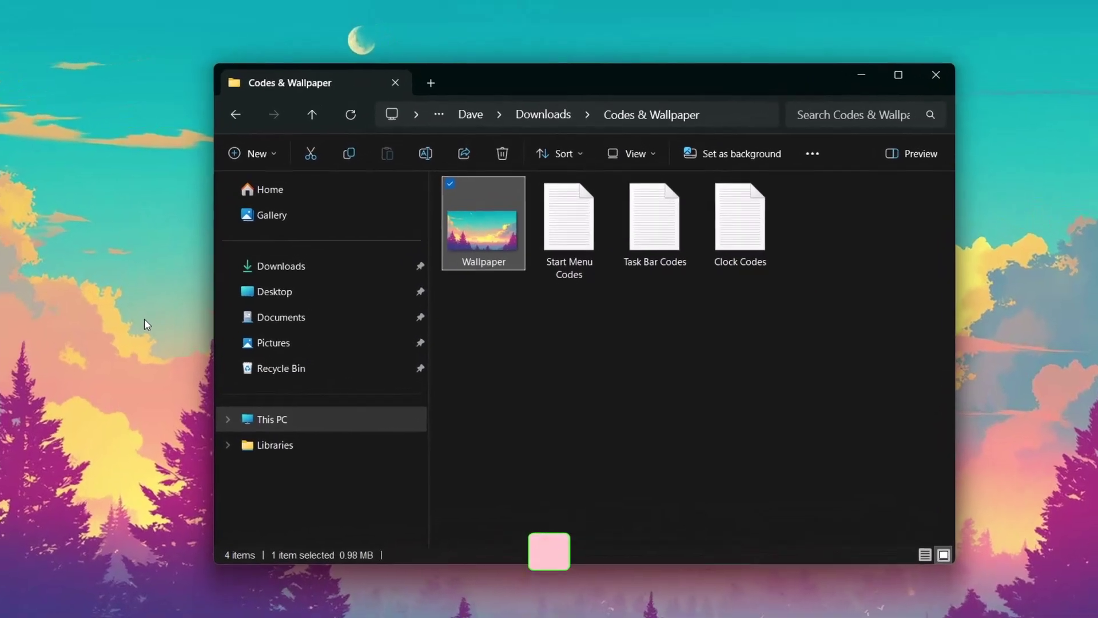
{"action": "left_click", "coordinate": [636, 321]}
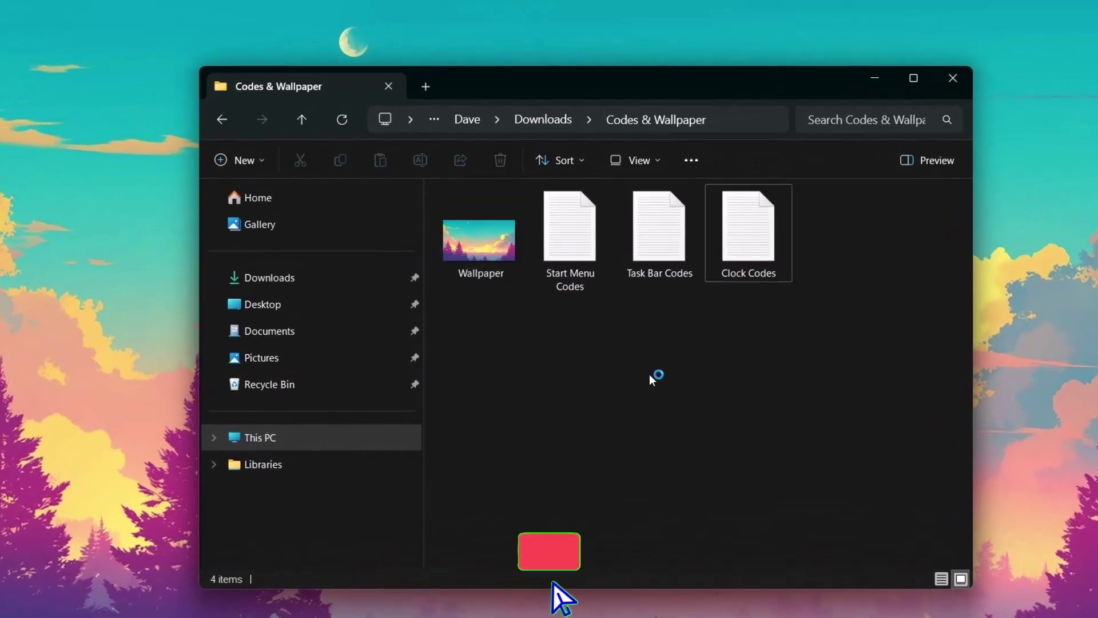
Open Clock Codes.txt in Notepad, copy all its text, and minimize Notepad
{"action": "double_click", "coordinate": [743, 237]}
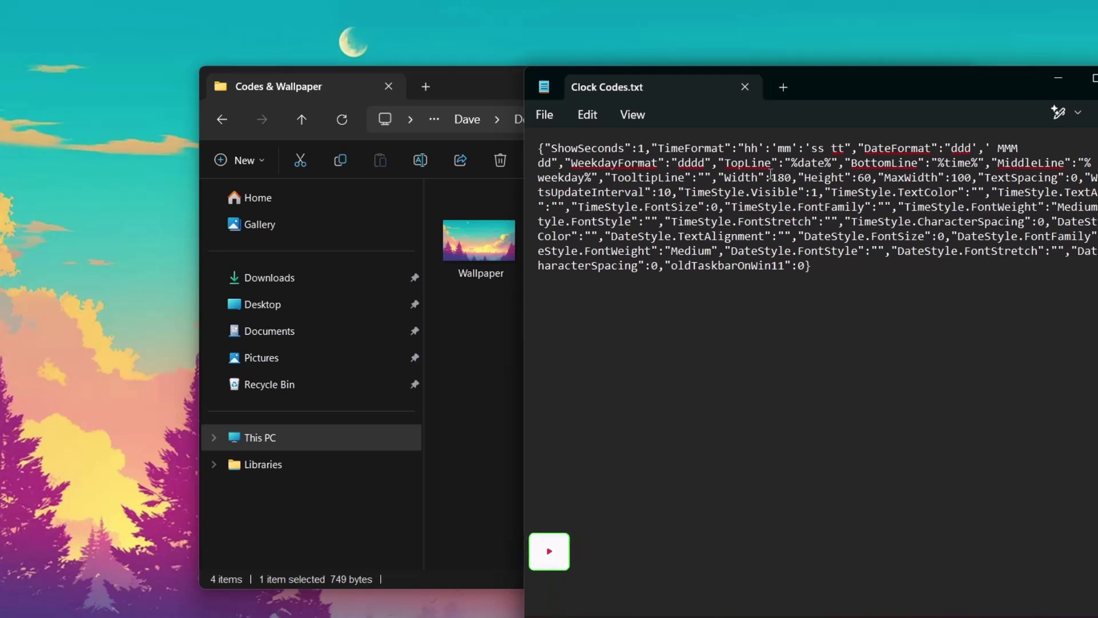
{"action": "left_click_drag", "start_coordinate": [838, 265], "coordinate": [504, 132]}
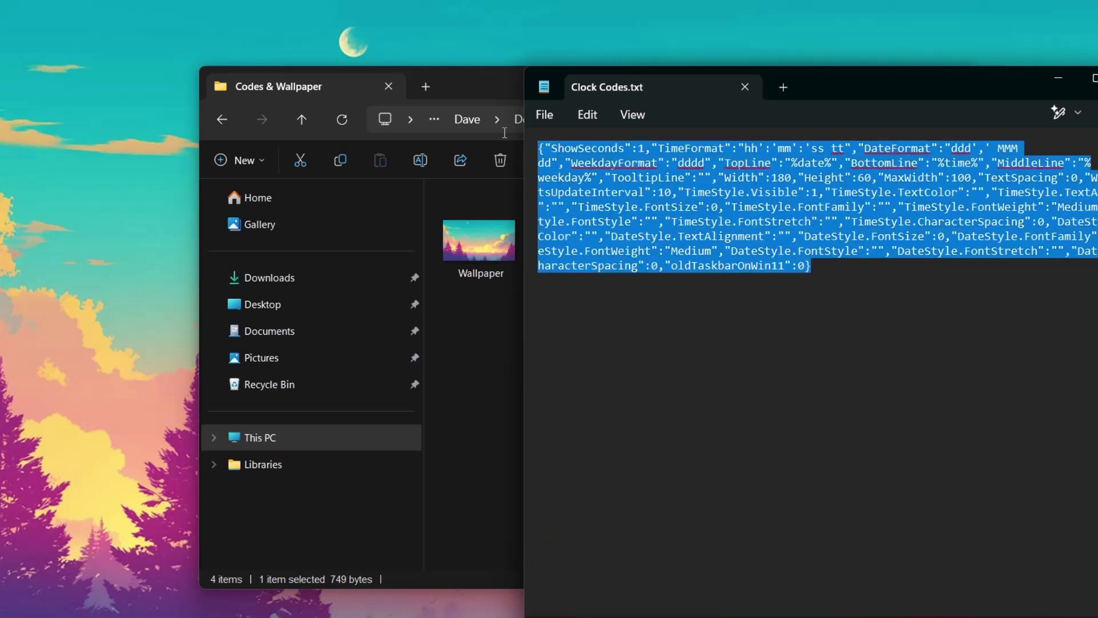
{"action": "key", "text": "ctrl+c"}
{"action": "left_click", "coordinate": [1050, 81]}
Paste the copied Clock Codes text into the clock mod's settings box and save it
{"action": "left_click", "coordinate": [855, 76]}
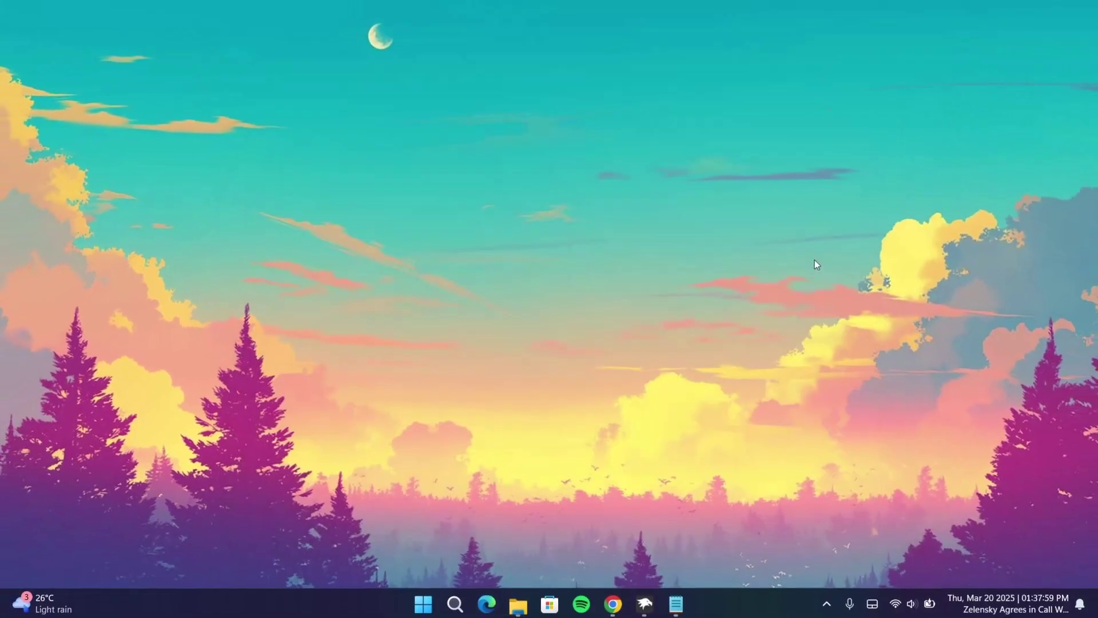
{"action": "left_click", "coordinate": [645, 602]}
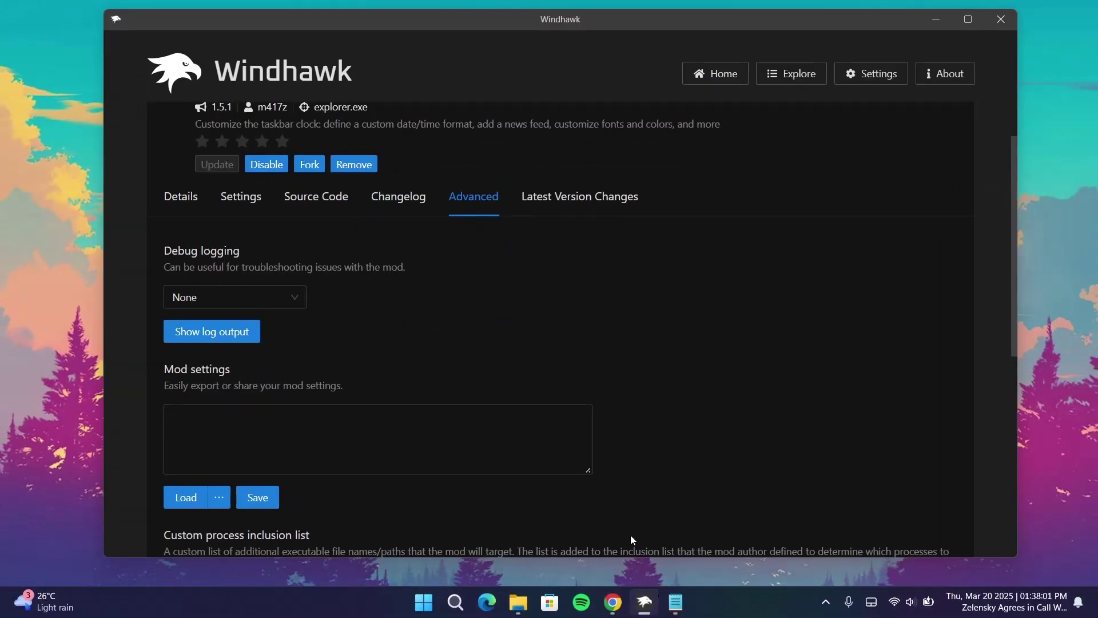
{"action": "right_click", "coordinate": [199, 422]}
{"action": "left_click", "coordinate": [213, 482]}
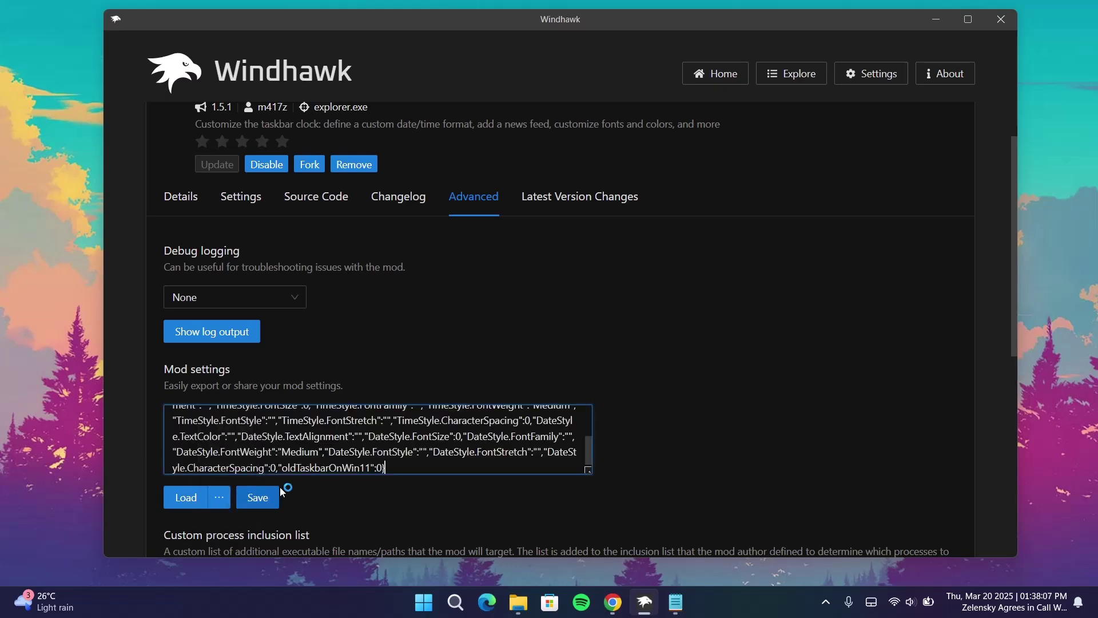
{"action": "left_click", "coordinate": [258, 499]}
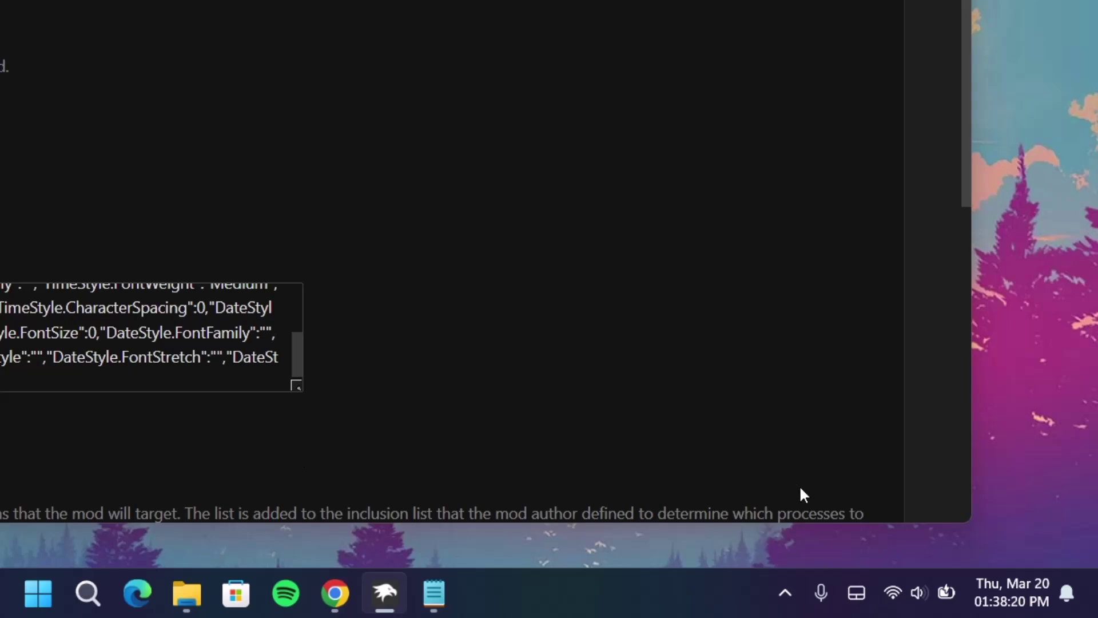
{"action": "mouse_move", "coordinate": [1017, 586]}
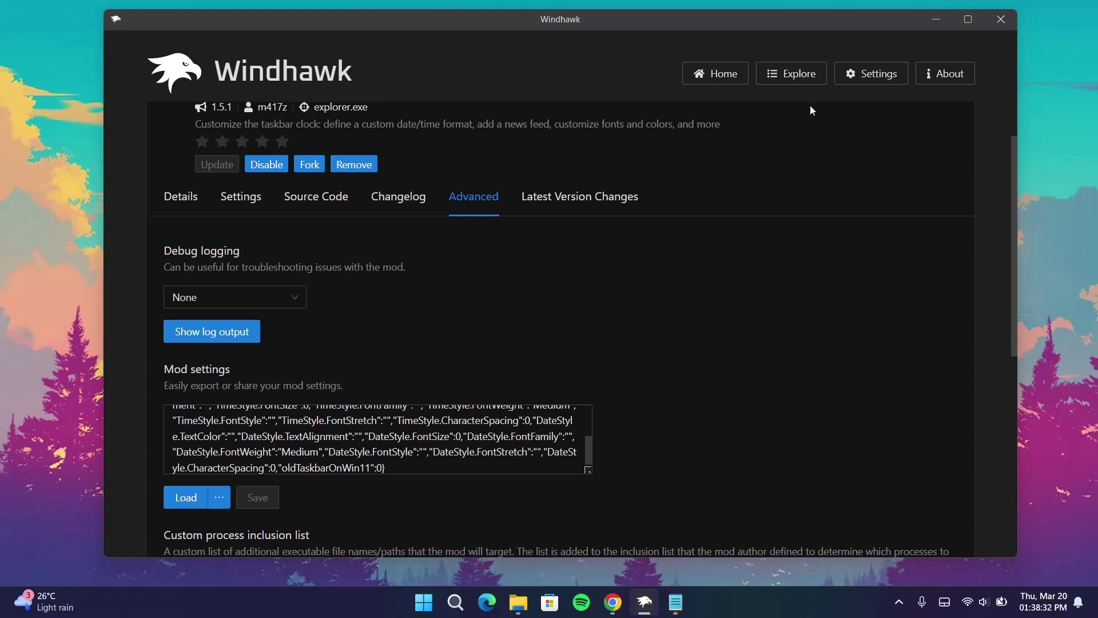
{"action": "left_click", "coordinate": [806, 73]}
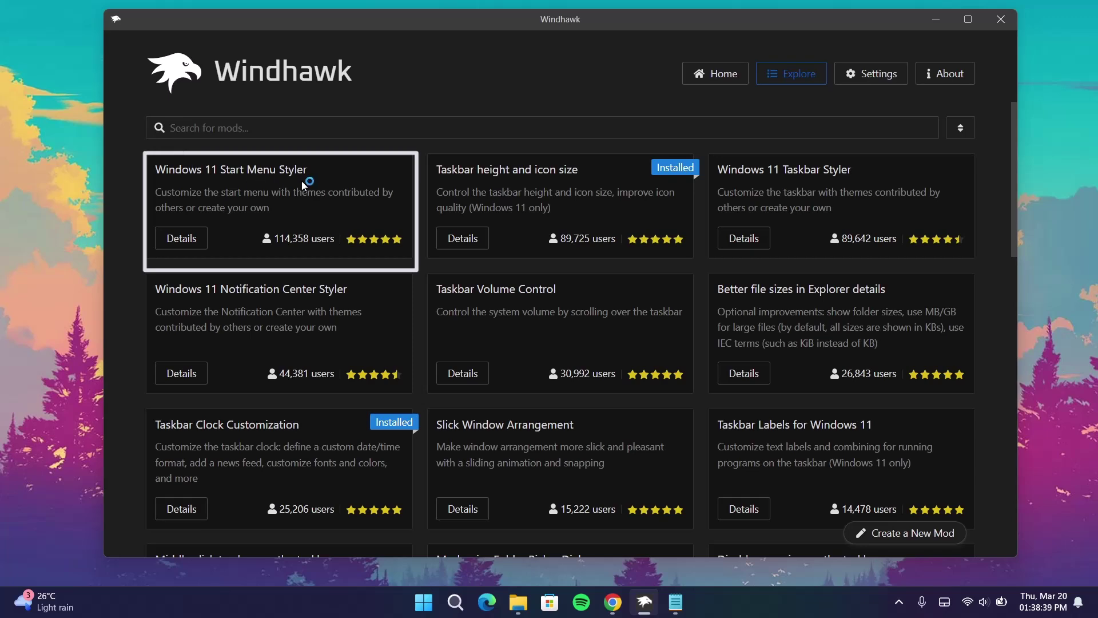
Install the Windows 11 Start Menu Styler mod, accepting the risk warning
{"action": "left_click", "coordinate": [184, 243]}
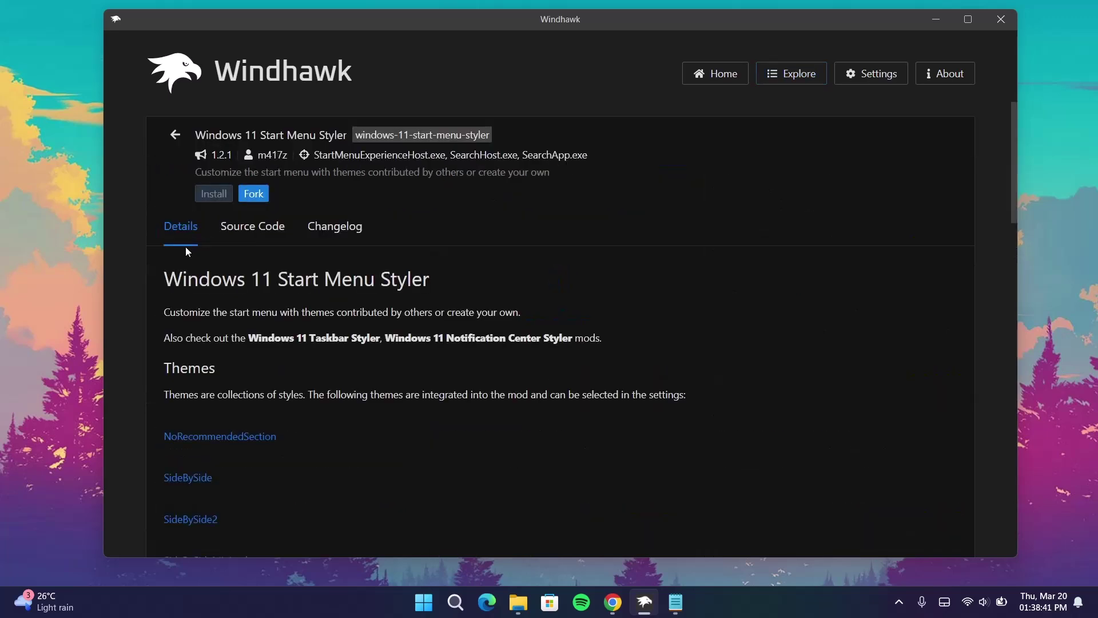
{"action": "left_click", "coordinate": [207, 197]}
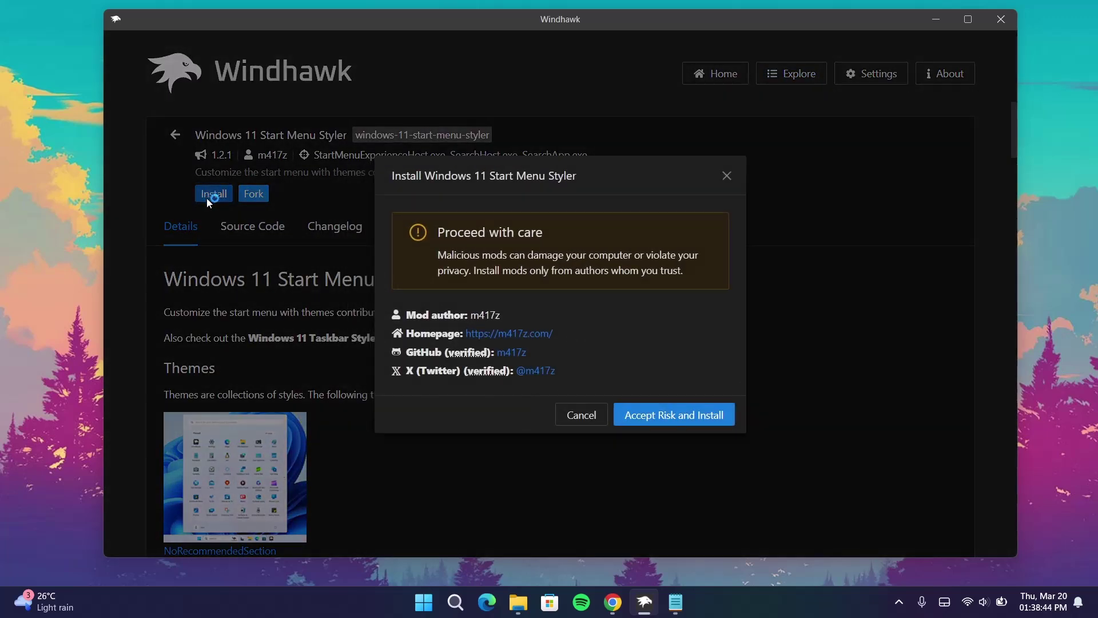
{"action": "left_click", "coordinate": [665, 408]}
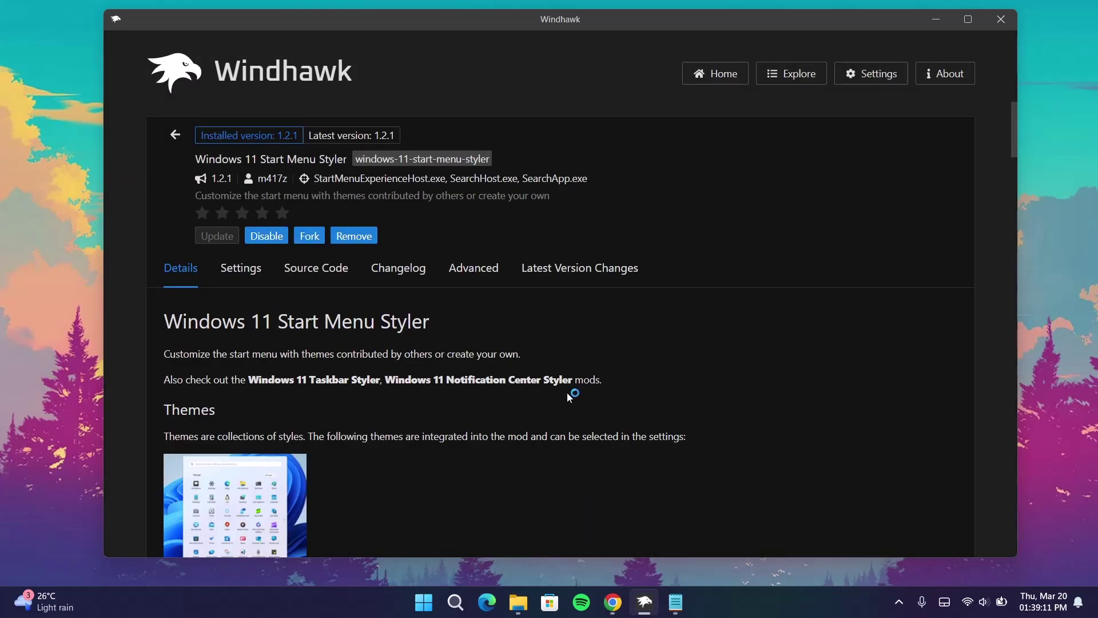
Cut all text from the Start Menu Styler's Advanced mod settings box and minimize Windhawk
{"action": "left_click", "coordinate": [487, 276]}
{"action": "scroll", "coordinate": [572, 333], "scroll_direction": "down", "scroll_amount": 3}
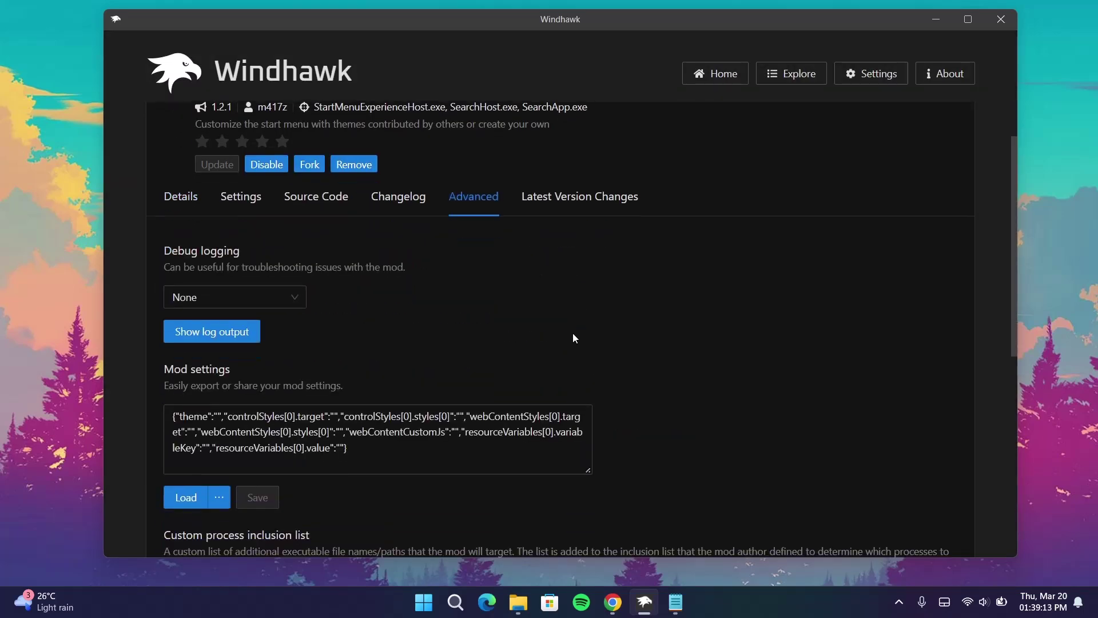
{"action": "left_click_drag", "start_coordinate": [374, 374], "coordinate": [142, 326]}
{"action": "key", "text": "ctrl+x"}
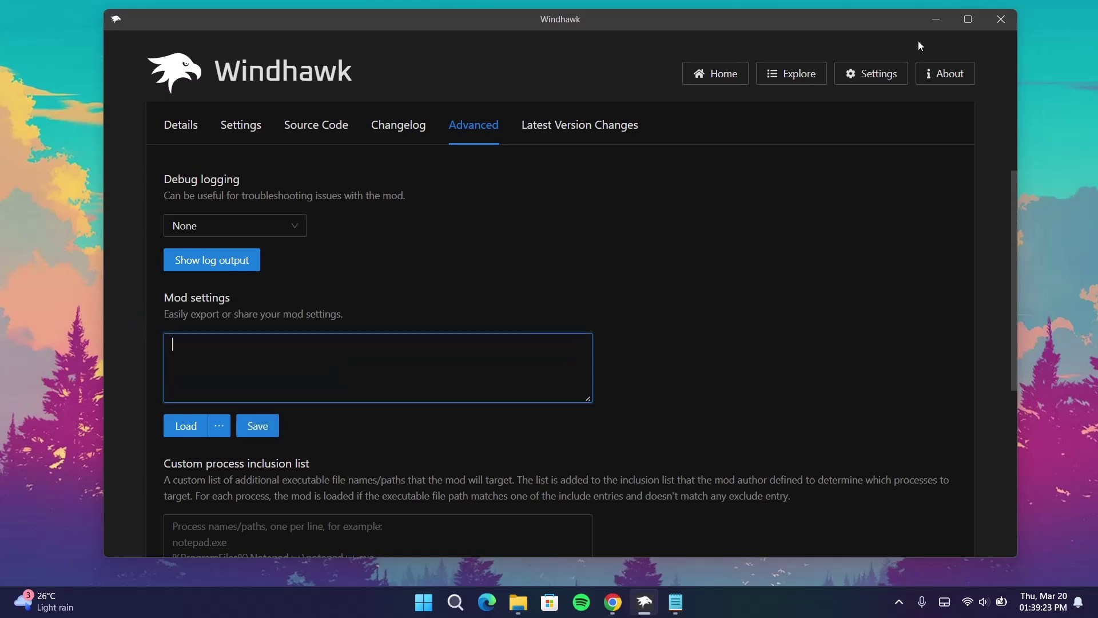
{"action": "left_click", "coordinate": [934, 19]}
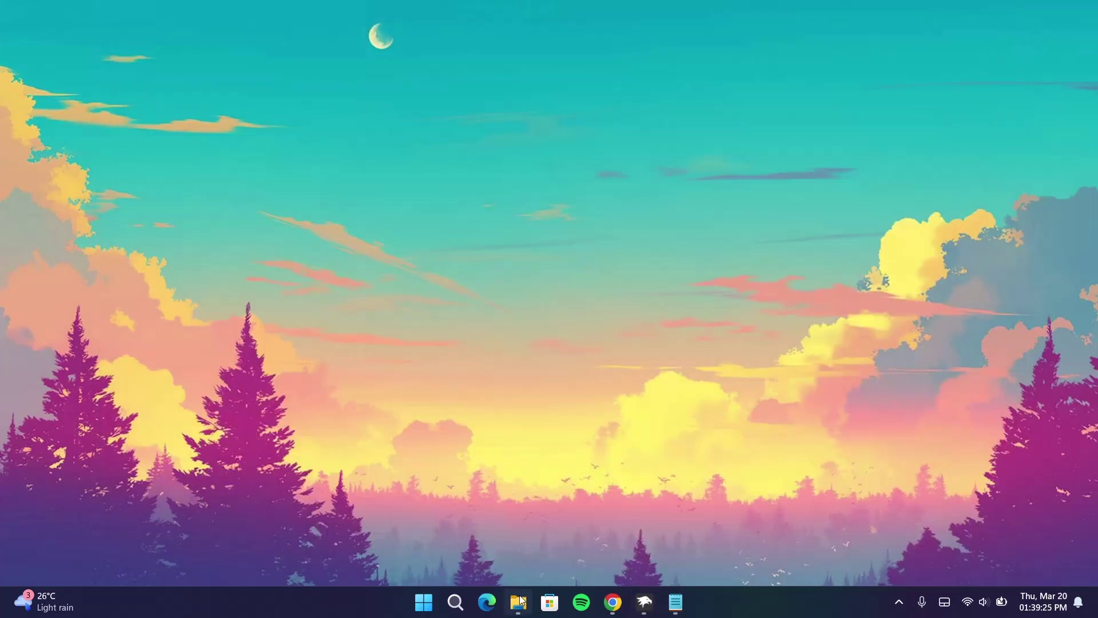
Copy all text of Start Menu Codes.txt in Notepad, then minimize Notepad and File Explorer
{"action": "left_click", "coordinate": [519, 601]}
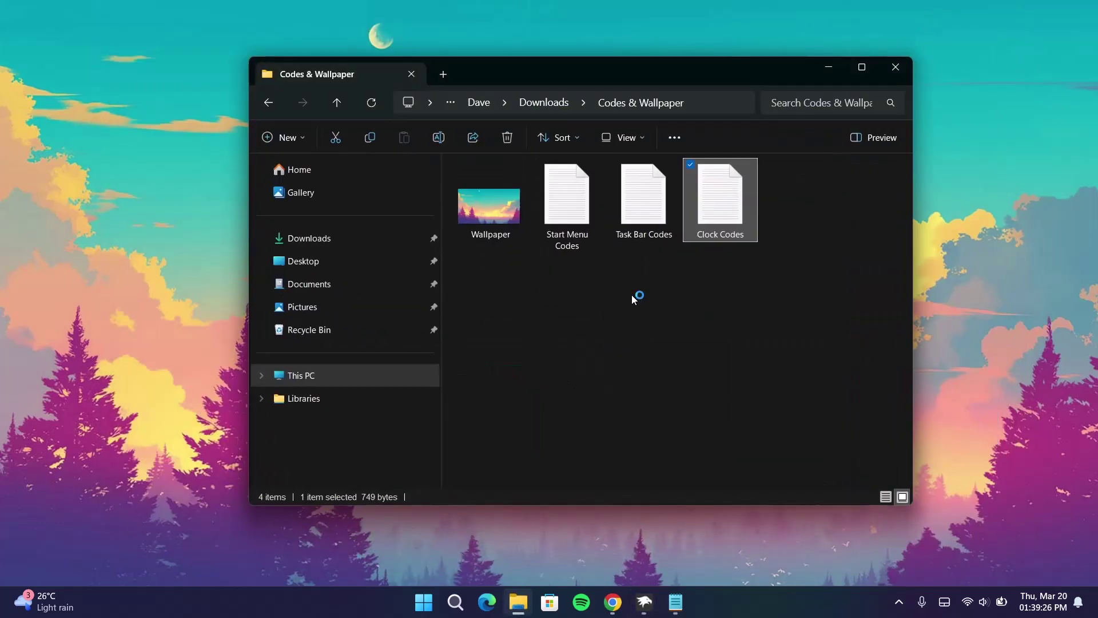
{"action": "double_click", "coordinate": [563, 205]}
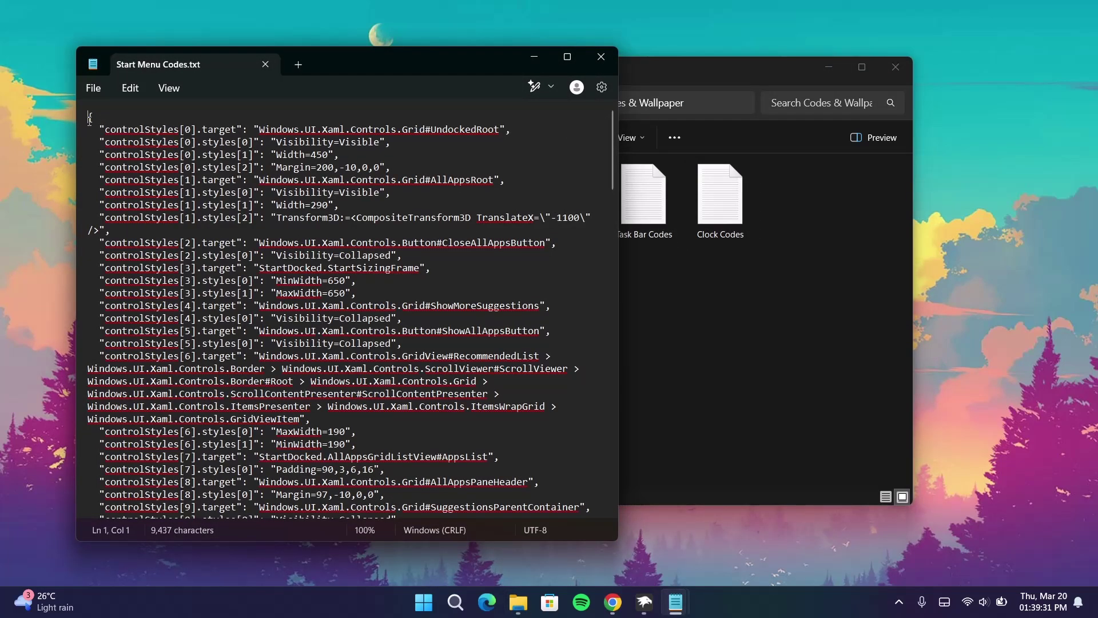
{"action": "left_click_drag", "start_coordinate": [88, 118], "coordinate": [261, 518]}
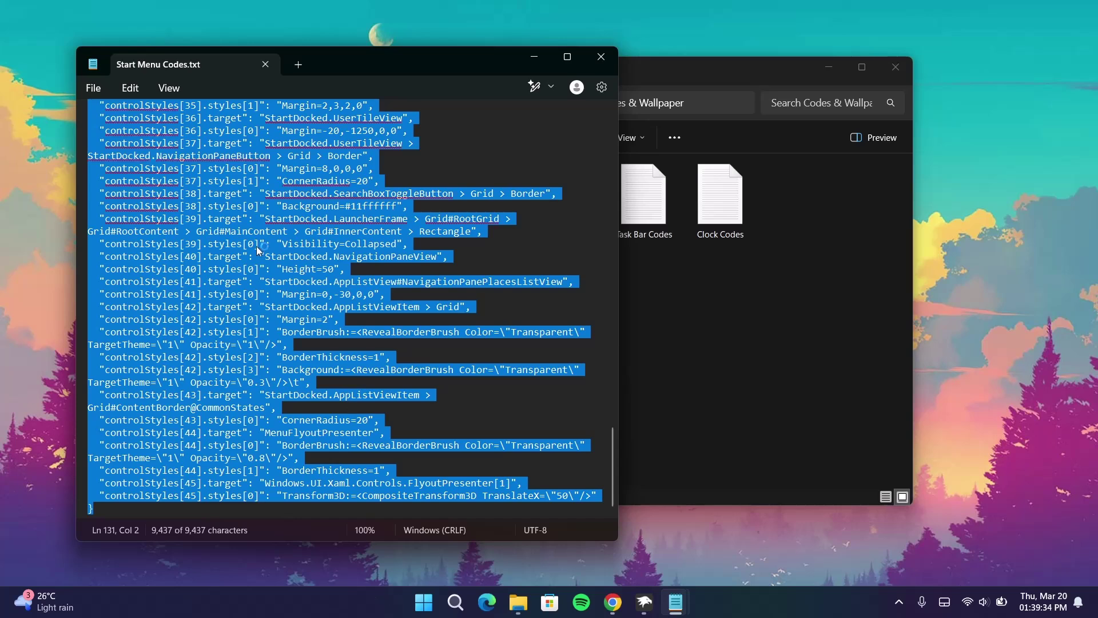
{"action": "right_click", "coordinate": [258, 250]}
{"action": "left_click", "coordinate": [305, 296]}
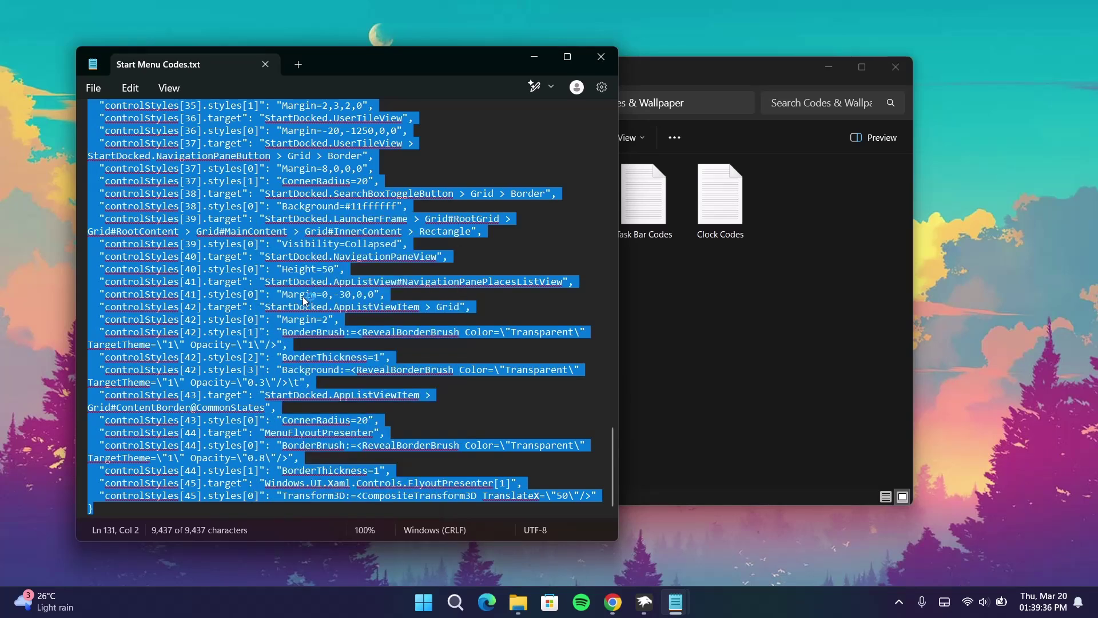
{"action": "left_click", "coordinate": [534, 57]}
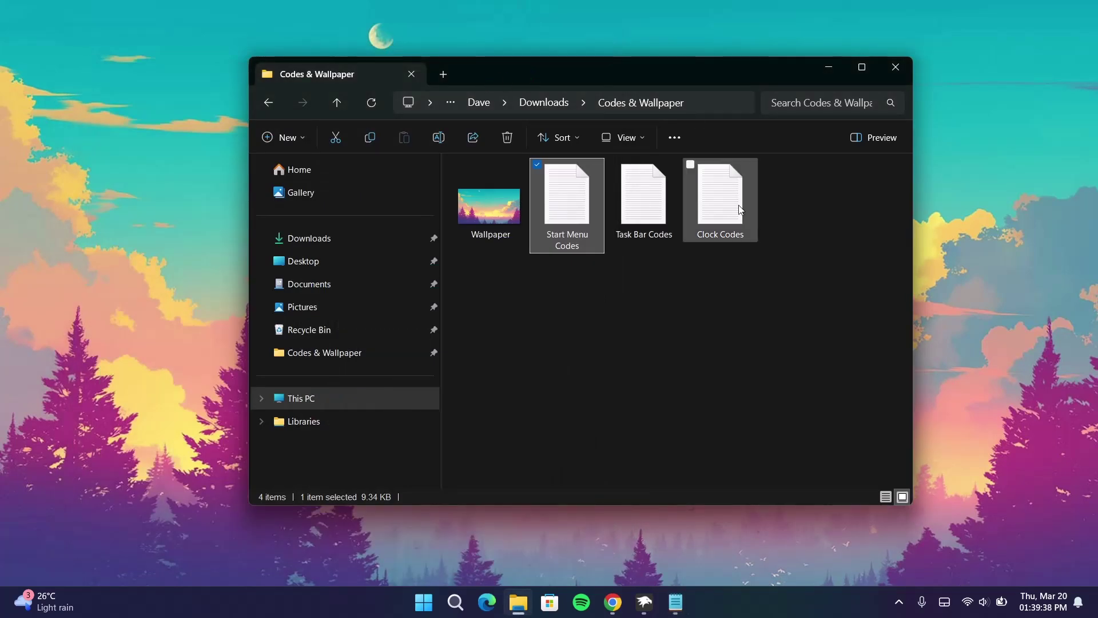
{"action": "left_click", "coordinate": [840, 67]}
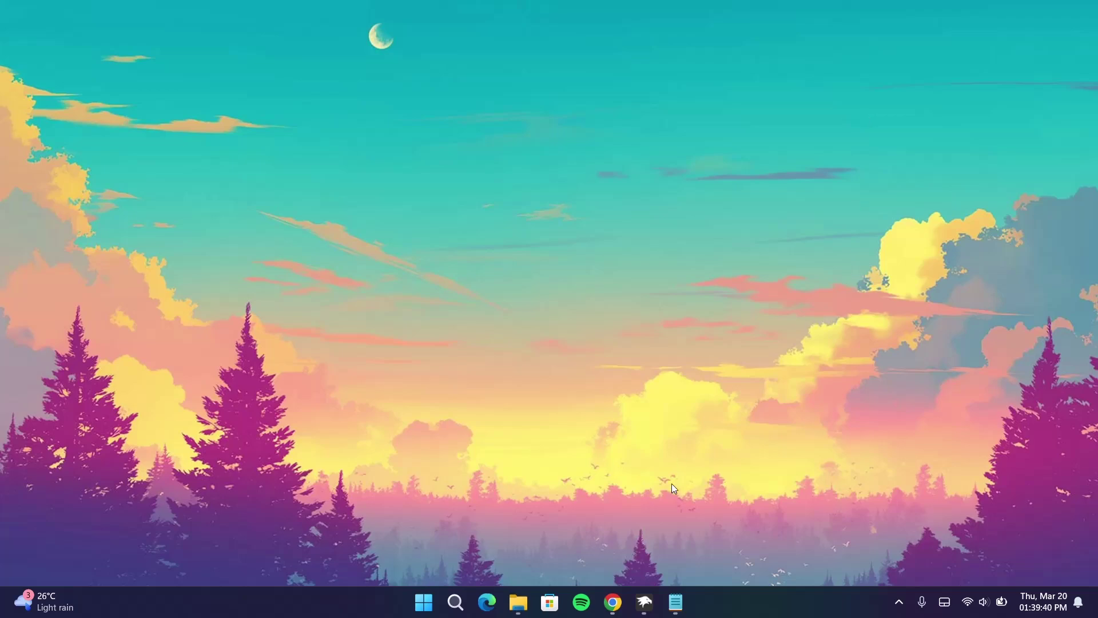
Paste the Start Menu Codes into the Start Menu Styler's mod settings, save, and view the Start menu
{"action": "left_click", "coordinate": [642, 613]}
{"action": "left_click", "coordinate": [245, 343]}
{"action": "right_click", "coordinate": [245, 345]}
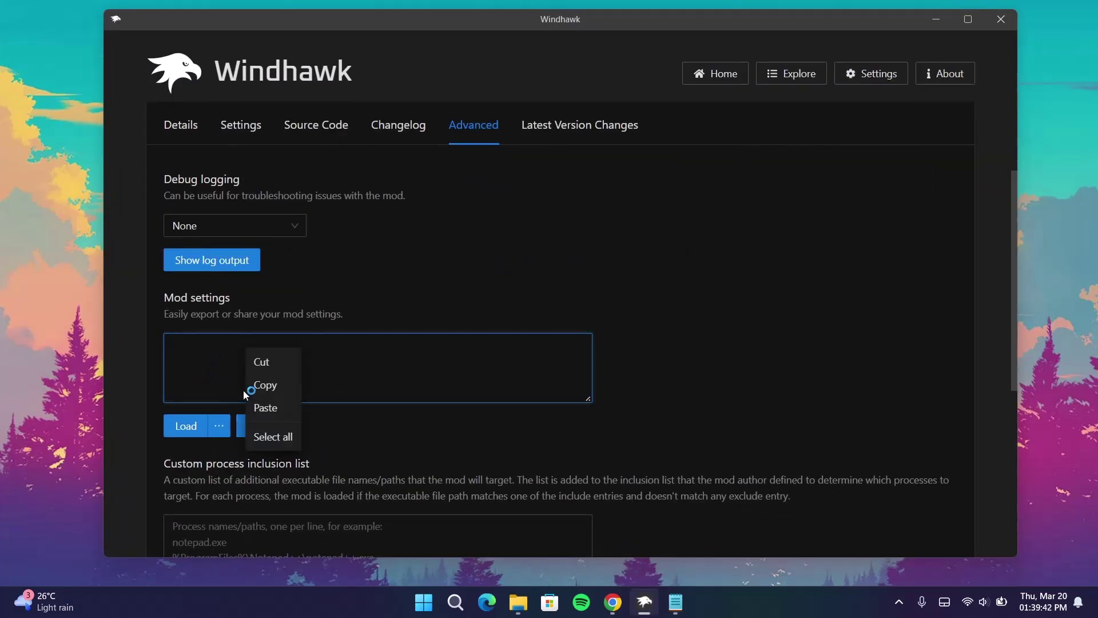
{"action": "left_click", "coordinate": [265, 408]}
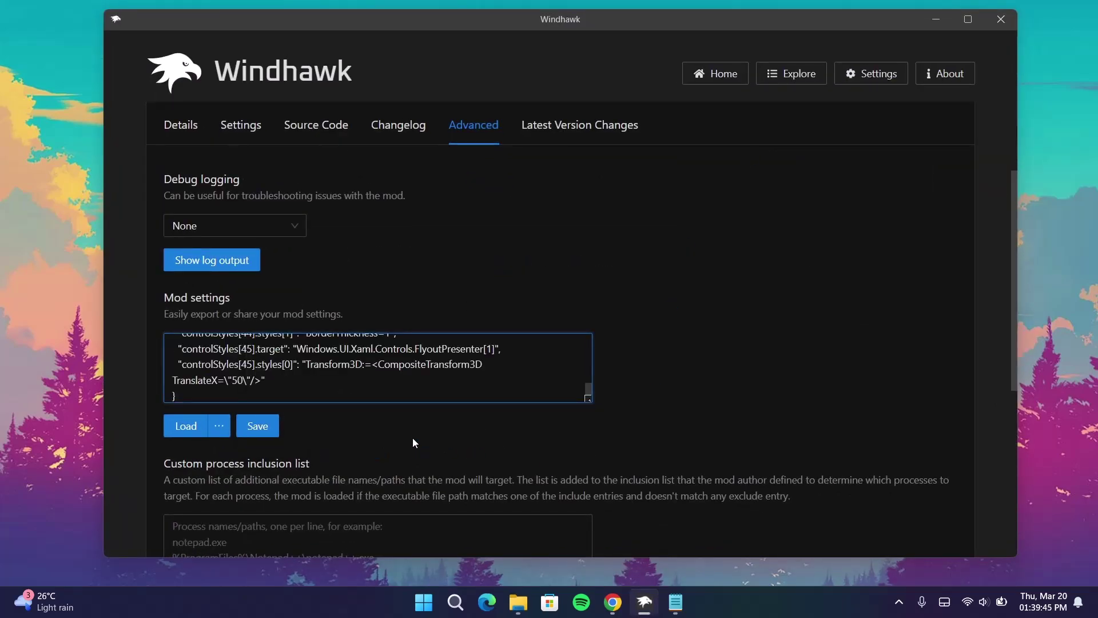
{"action": "left_click", "coordinate": [258, 426]}
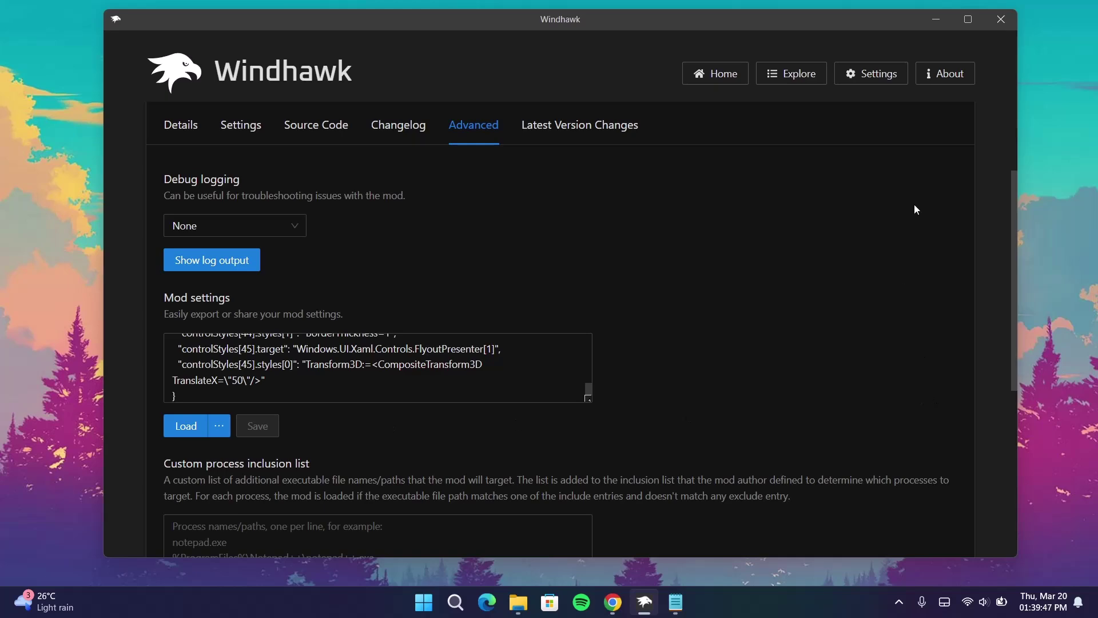
{"action": "left_click", "coordinate": [931, 23]}
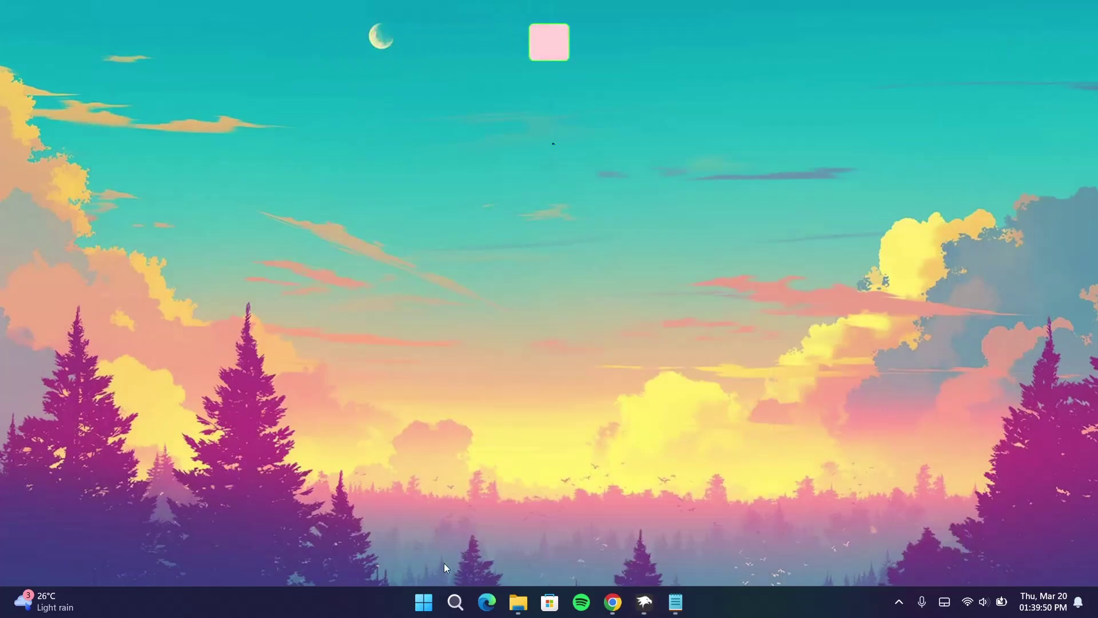
{"action": "left_click", "coordinate": [430, 604]}
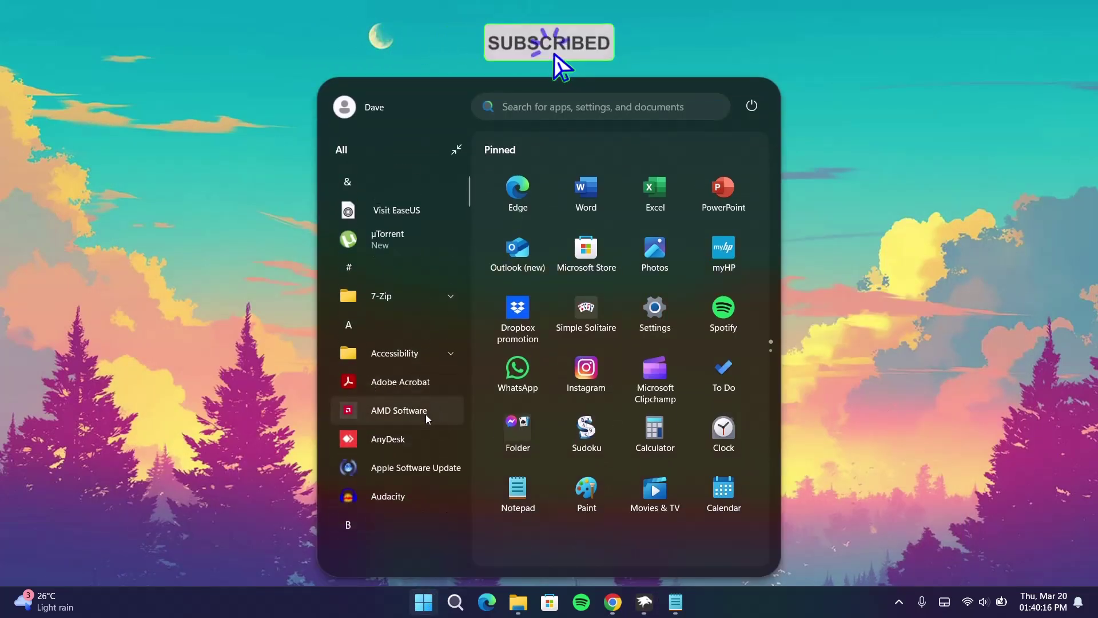
Scroll through the restyled All apps list, then dismiss the Start menu
{"action": "scroll", "coordinate": [409, 419], "scroll_direction": "down", "scroll_amount": 3}
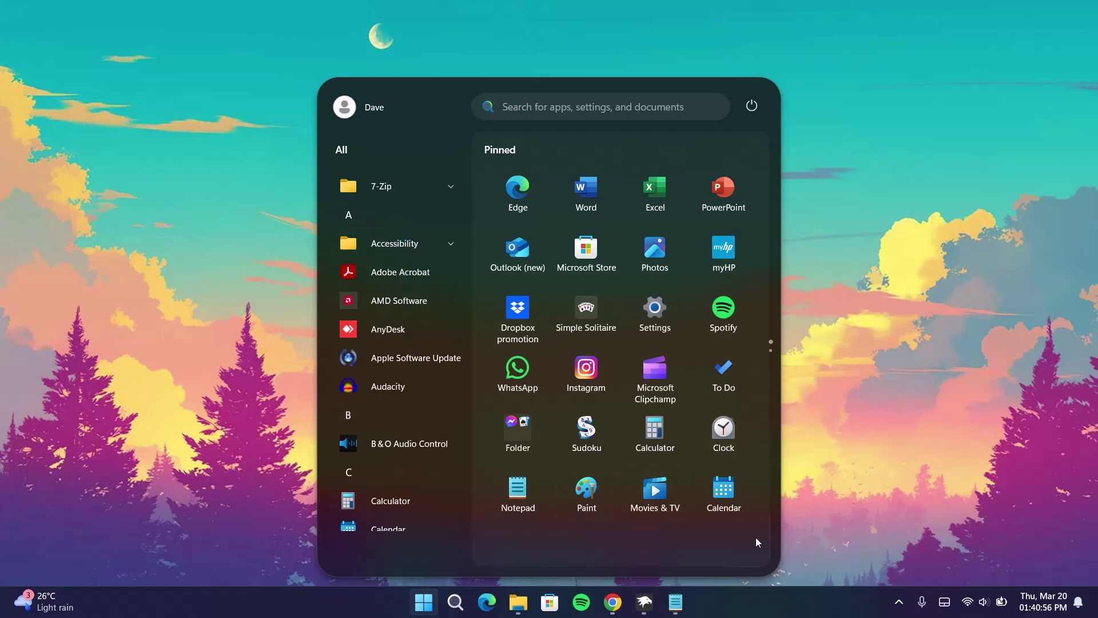
{"action": "left_click", "coordinate": [906, 125]}
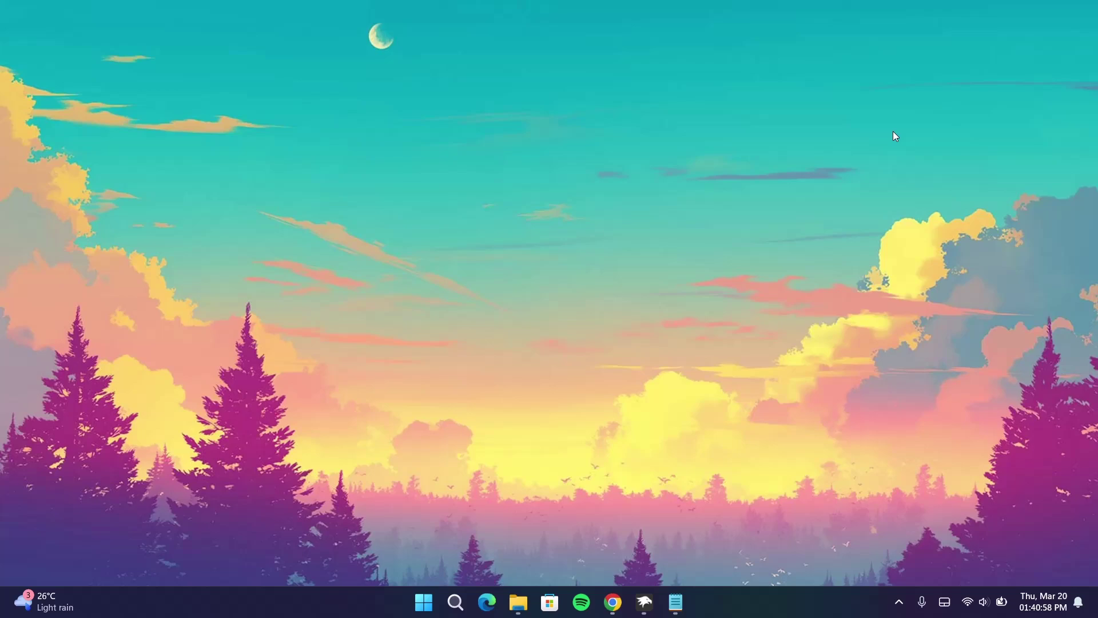
Go from the desktop's Personalize option to the Start > Folders page in Settings
{"action": "right_click", "coordinate": [846, 129]}
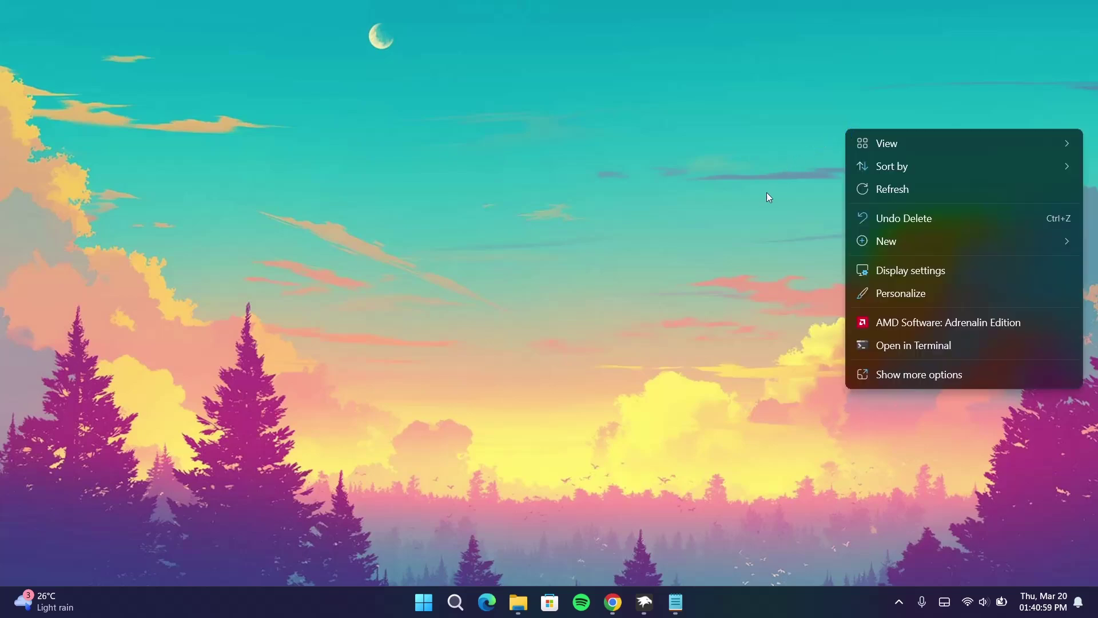
{"action": "left_click", "coordinate": [896, 293]}
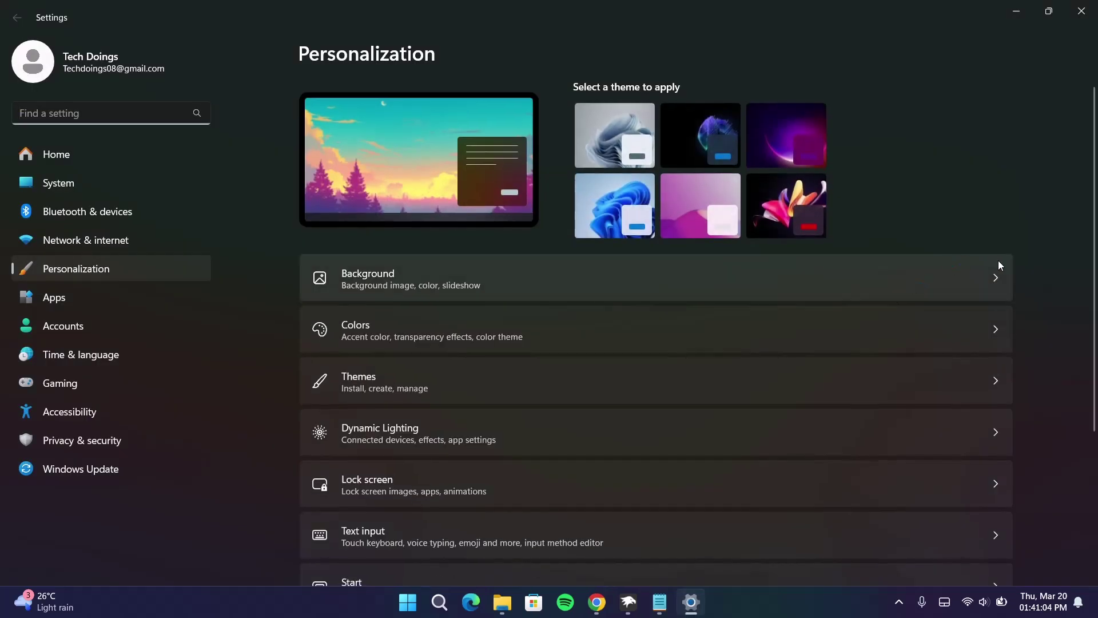
{"action": "scroll", "coordinate": [1085, 274], "scroll_direction": "down", "scroll_amount": 3}
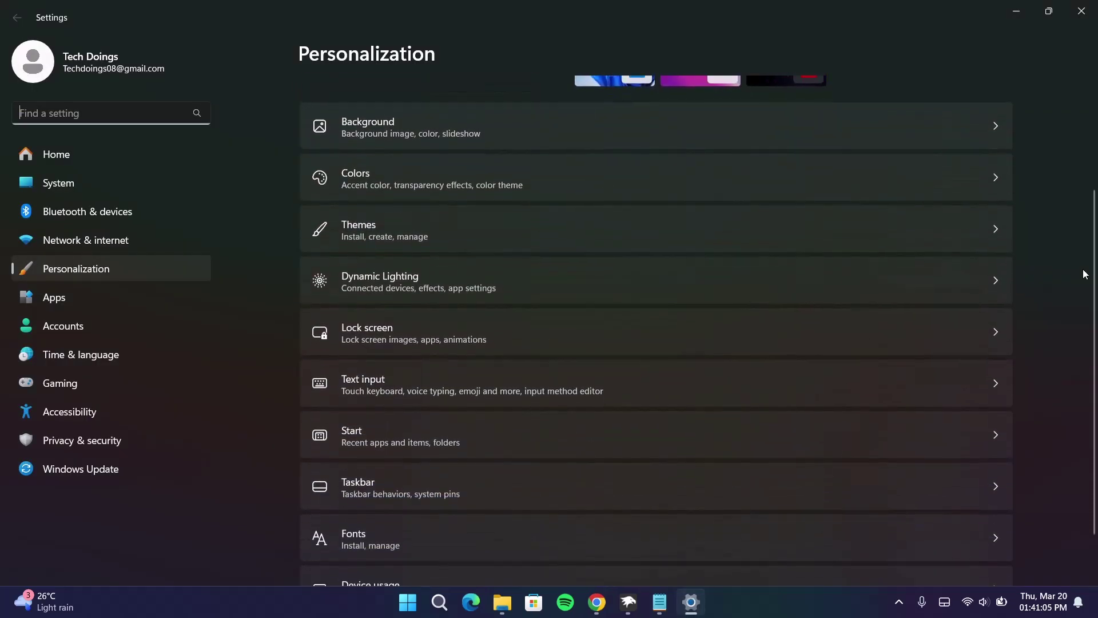
{"action": "left_click", "coordinate": [387, 436]}
{"action": "scroll", "coordinate": [1093, 290], "scroll_direction": "down", "scroll_amount": 3}
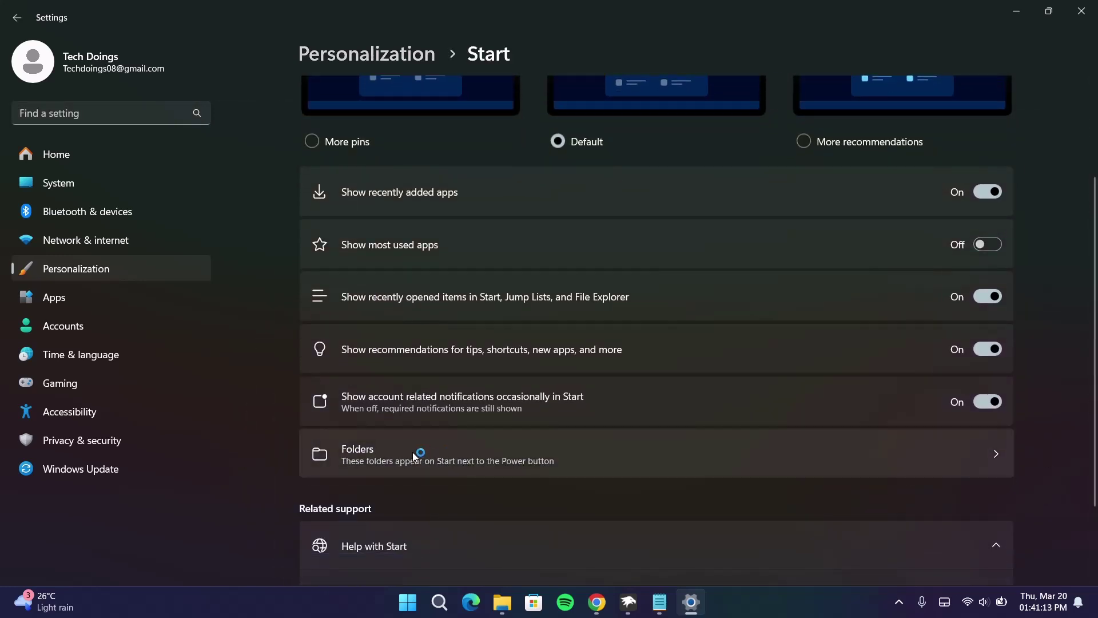
{"action": "left_click", "coordinate": [446, 457]}
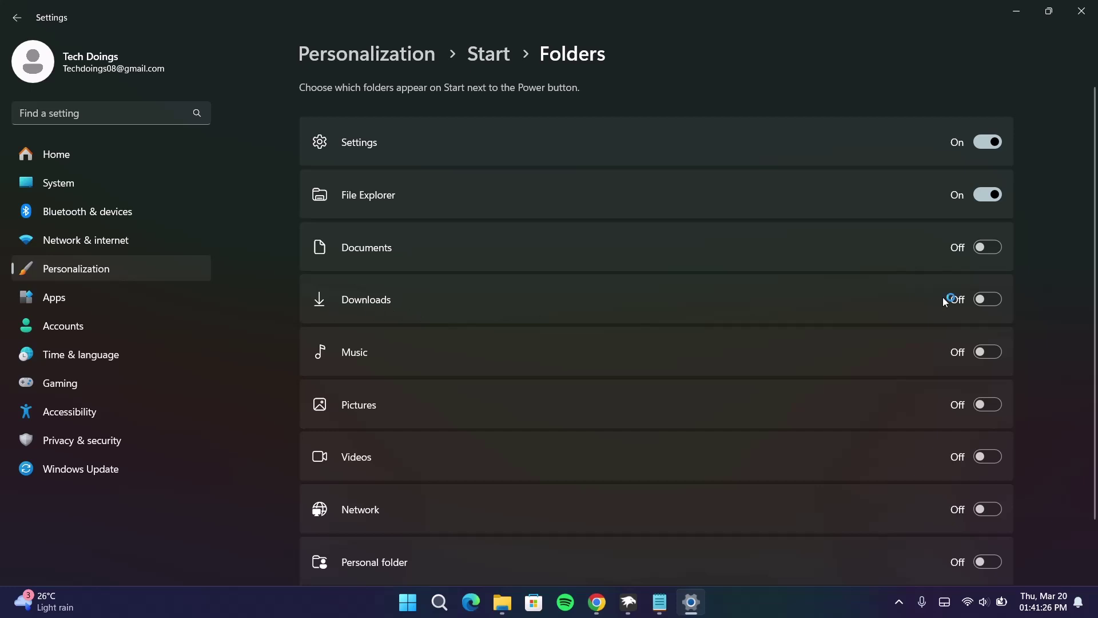
Turn on the Music, Pictures and Personal folder shortcuts, then close Settings
{"action": "left_click", "coordinate": [994, 351]}
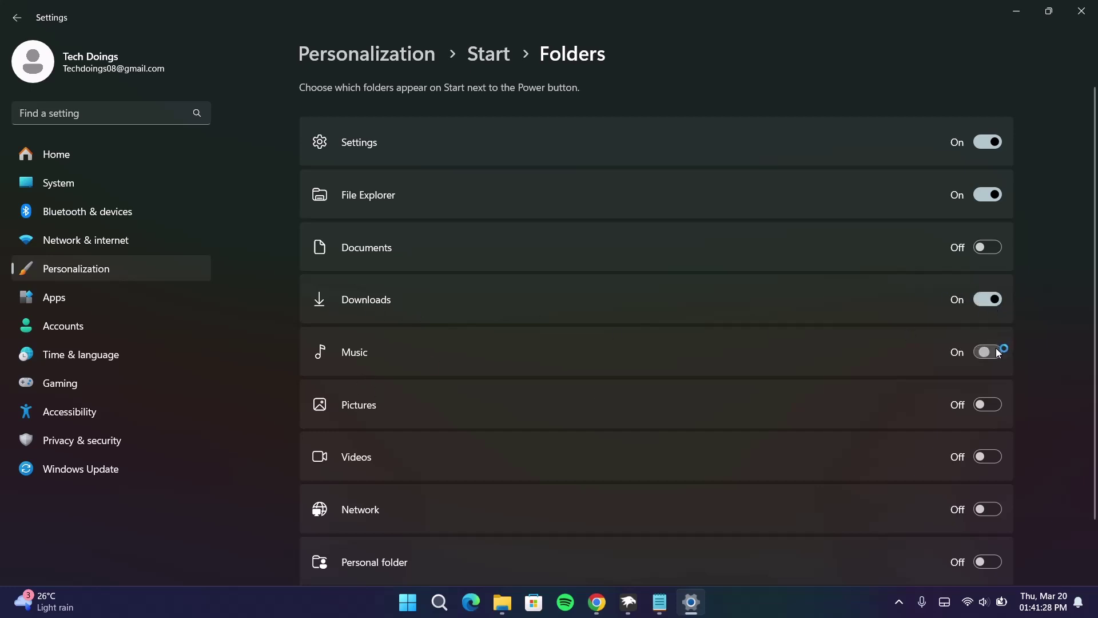
{"action": "left_click", "coordinate": [998, 404]}
{"action": "scroll", "coordinate": [994, 404], "scroll_direction": "down", "scroll_amount": 2}
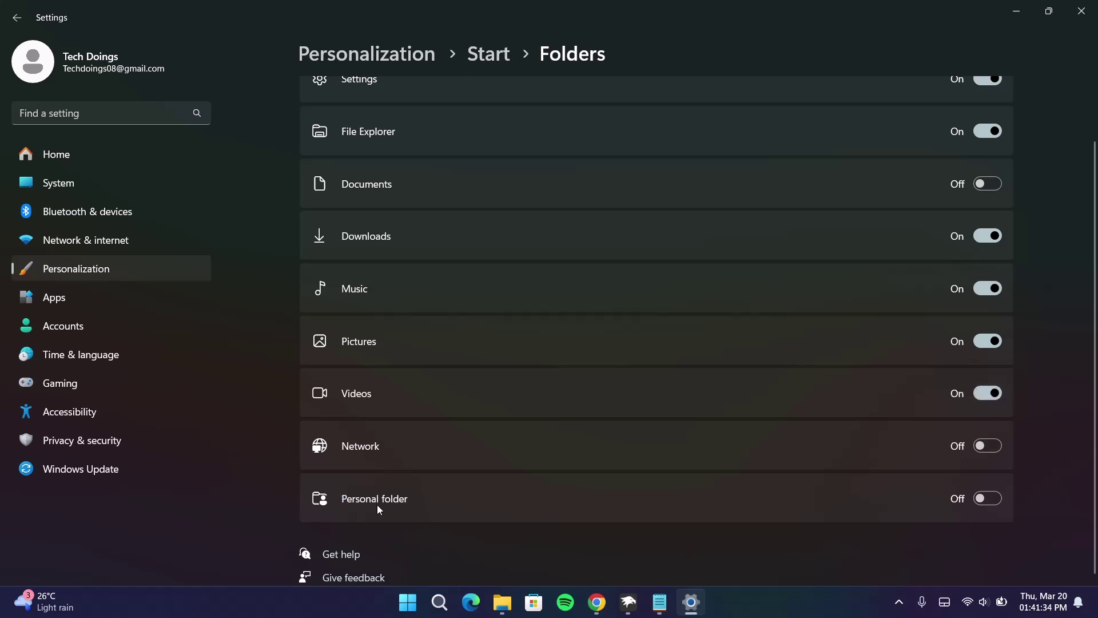
{"action": "left_click", "coordinate": [999, 500]}
{"action": "scroll", "coordinate": [844, 152], "scroll_direction": "up", "scroll_amount": 2}
{"action": "left_click", "coordinate": [1081, 11]}
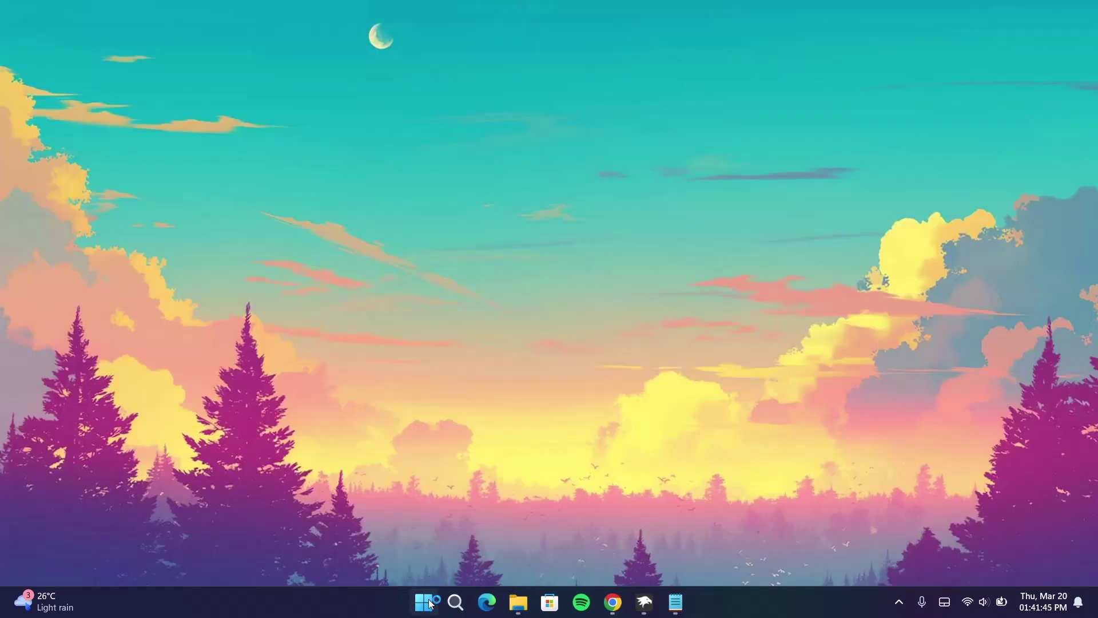
Check the new folder shortcuts in the Start menu, then return to Windhawk
{"action": "left_click", "coordinate": [425, 602]}
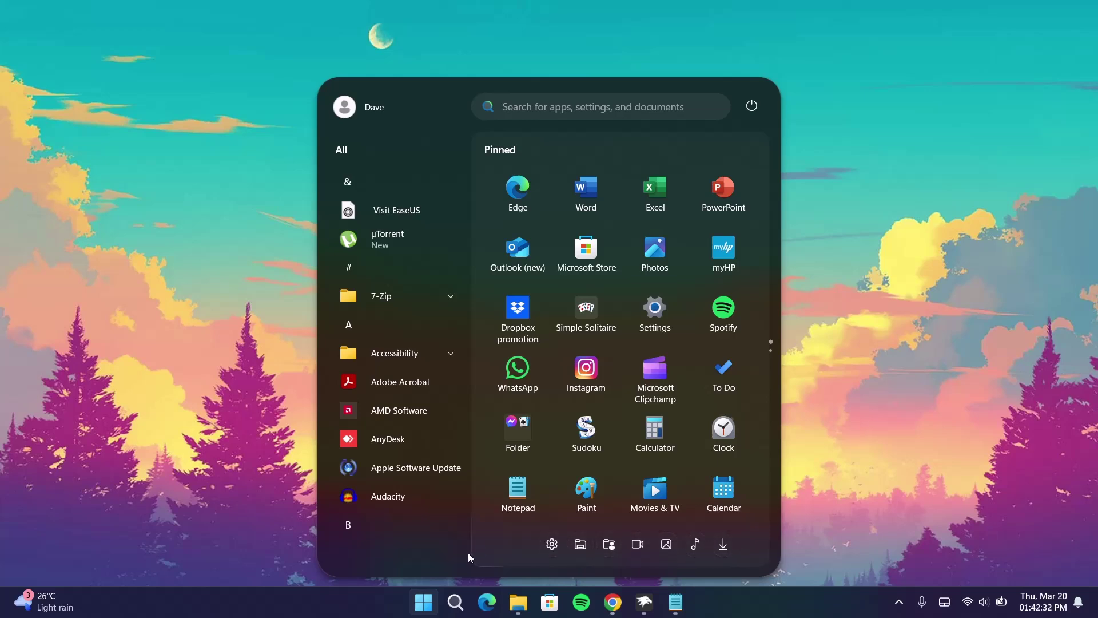
{"action": "left_click", "coordinate": [641, 609]}
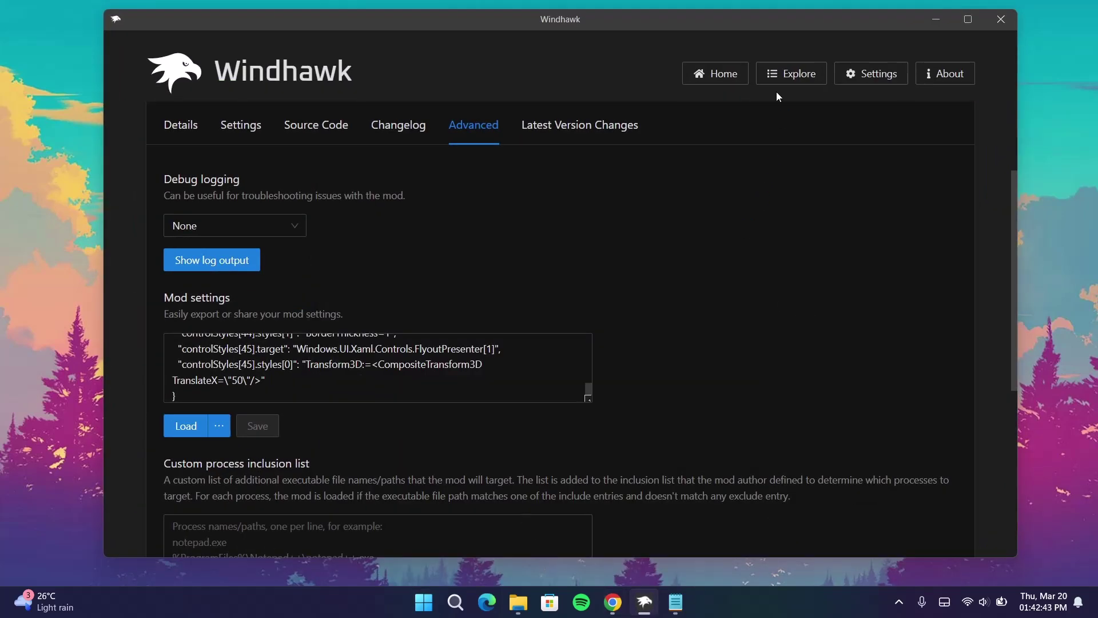
Find and install the Windows 11 Taskbar Styler mod from the mod list
{"action": "left_click", "coordinate": [785, 76]}
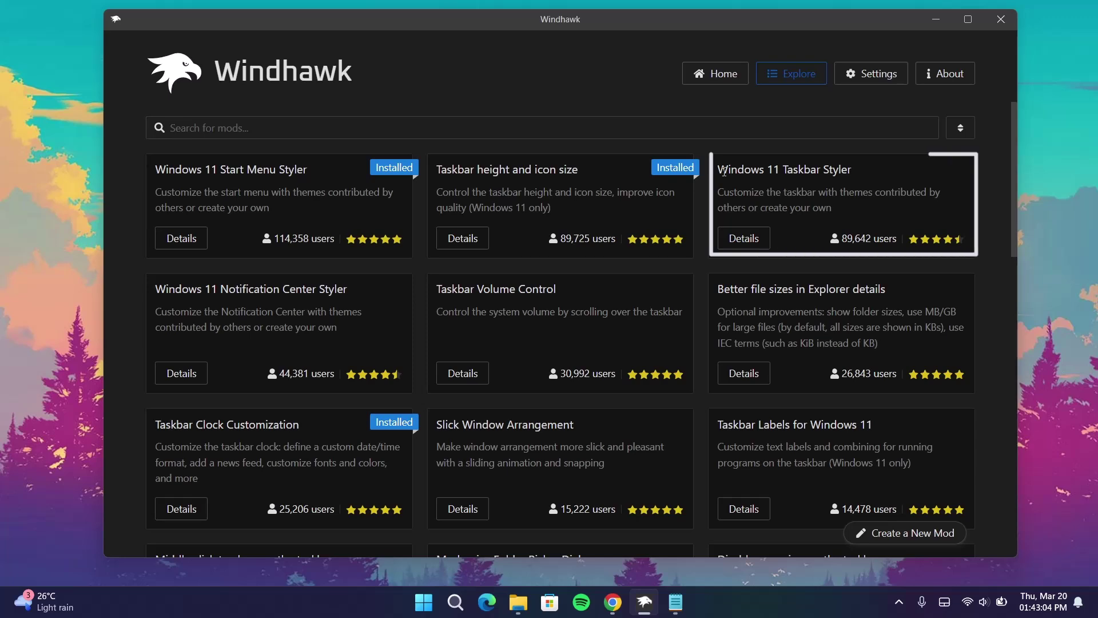
{"action": "left_click", "coordinate": [746, 238]}
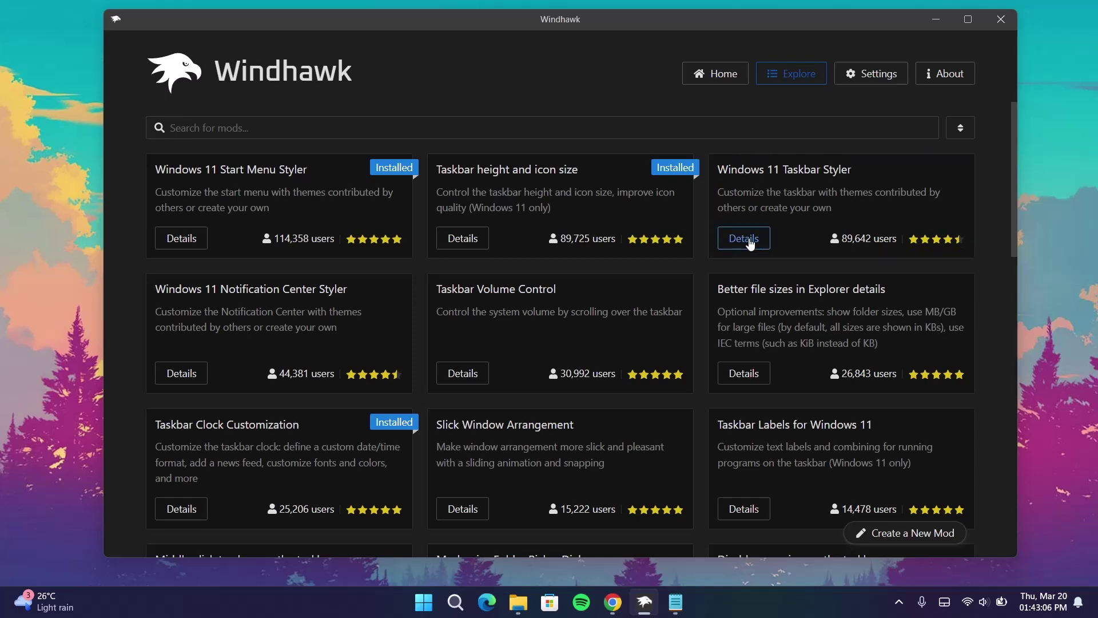
{"action": "left_click", "coordinate": [223, 197]}
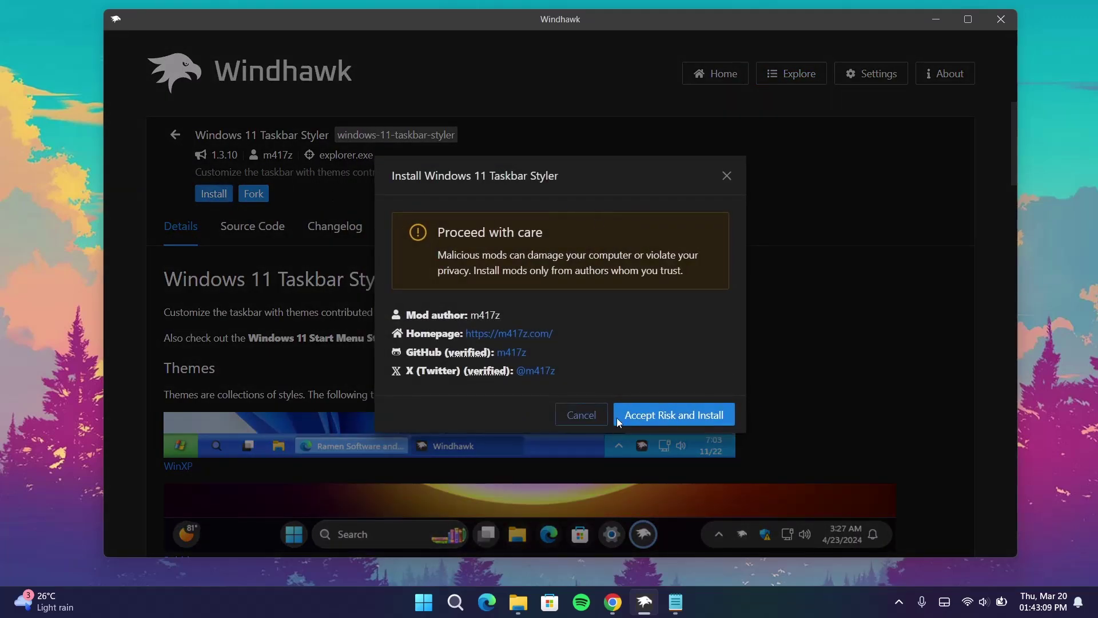
{"action": "left_click", "coordinate": [671, 414]}
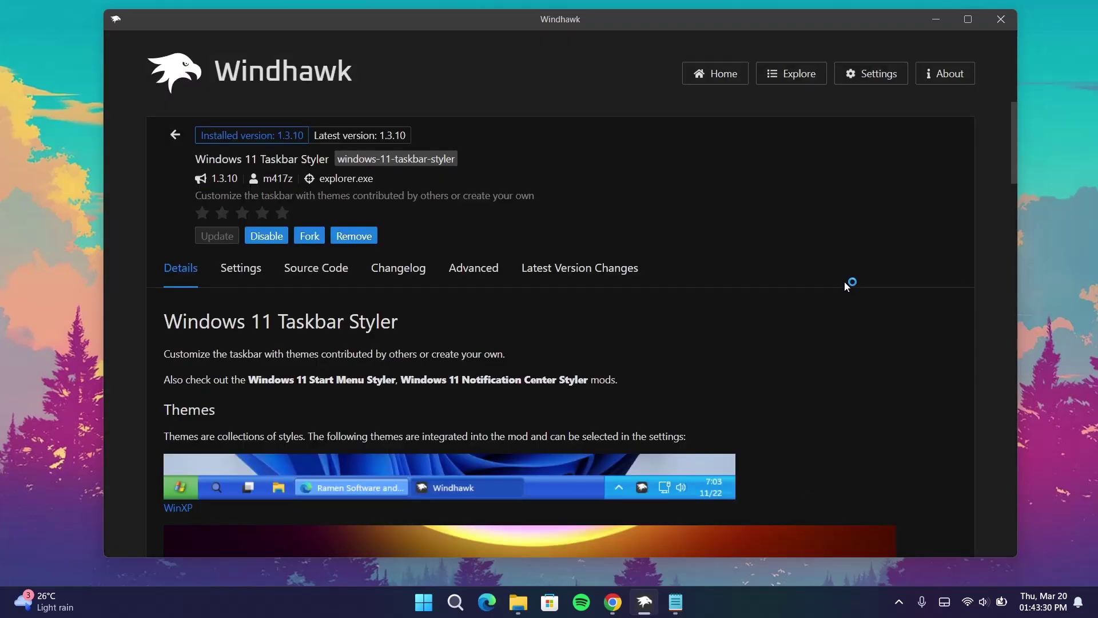
Clear the Taskbar Styler's Advanced mod settings text and open the Codes & Wallpaper folder
{"action": "left_click", "coordinate": [474, 268]}
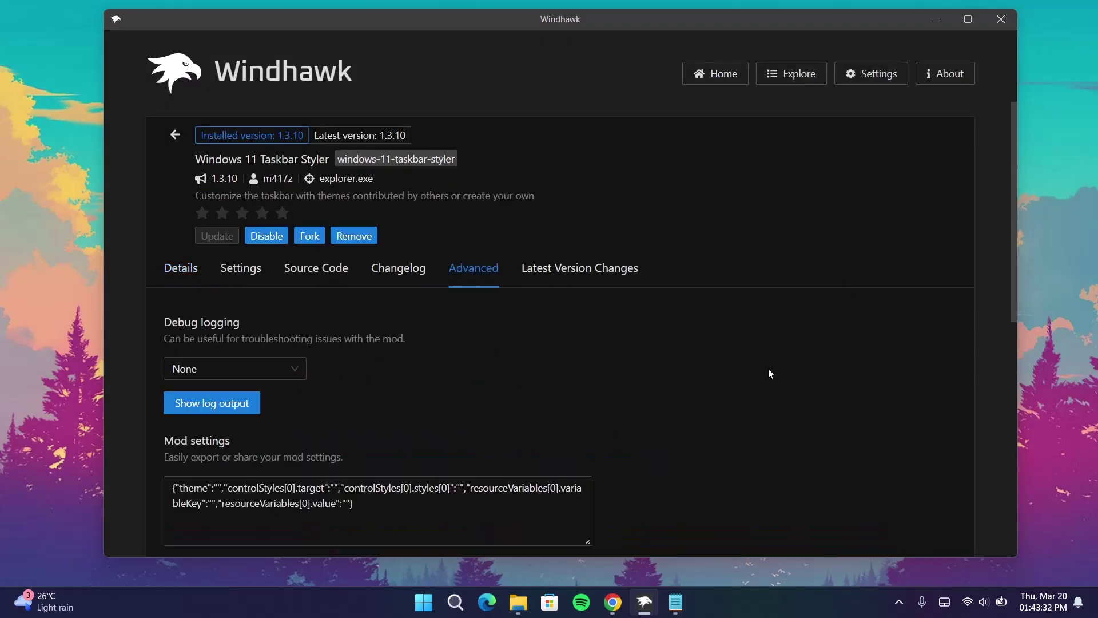
{"action": "scroll", "coordinate": [743, 383], "scroll_direction": "down", "scroll_amount": 3}
{"action": "key", "text": "ctrl+a"}
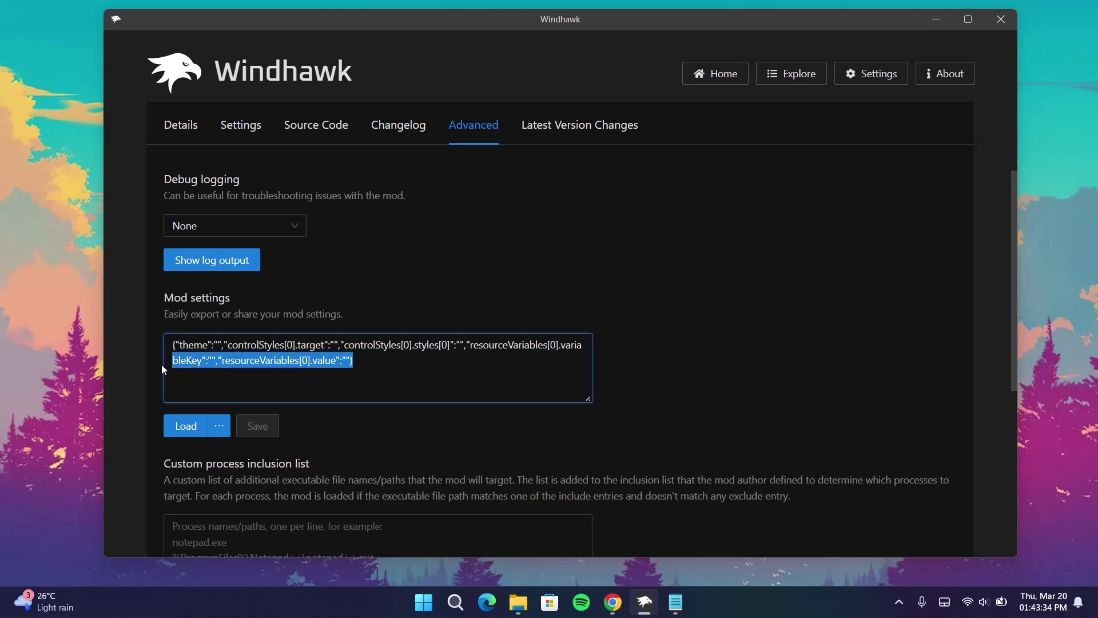
{"action": "key", "text": "BackSpace"}
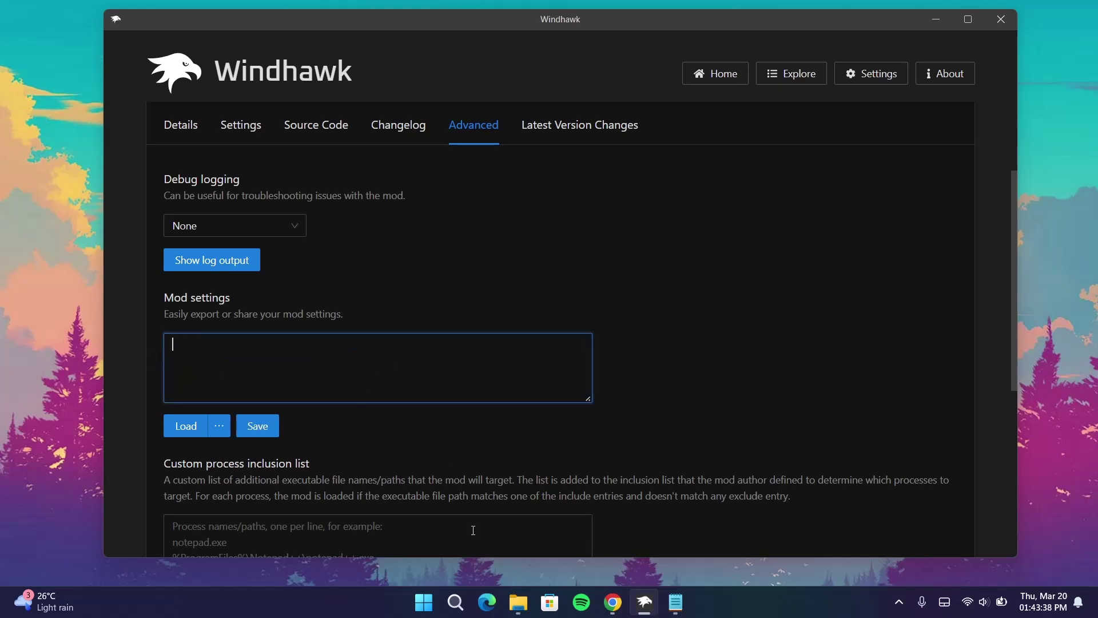
{"action": "left_click", "coordinate": [508, 602]}
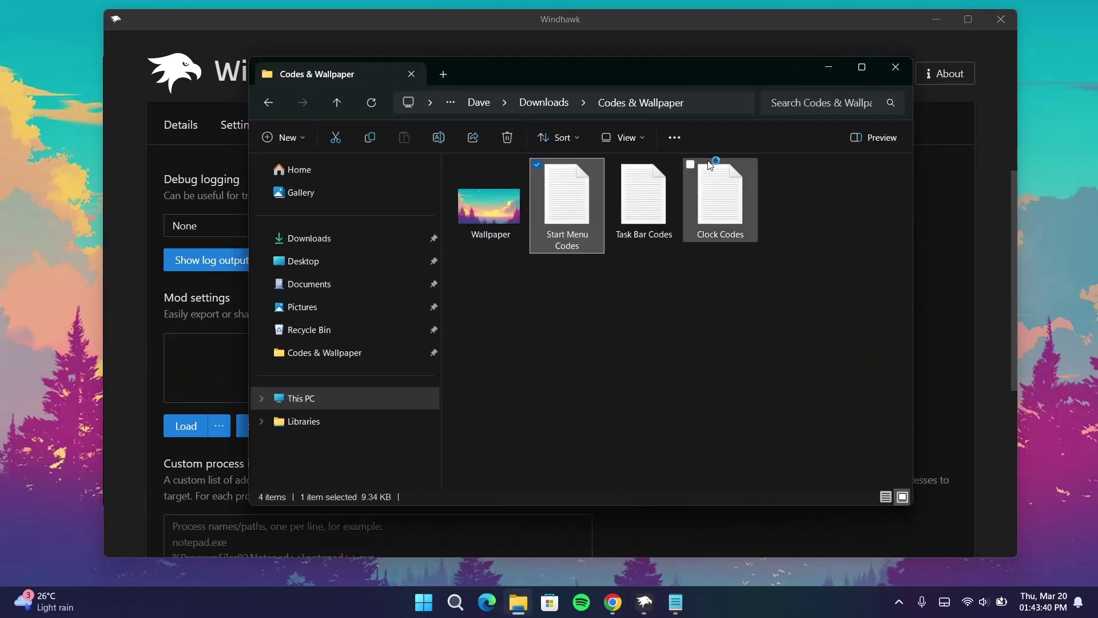
Copy the full text of Task Bar Codes.txt in Notepad, then minimize Notepad and File Explorer
{"action": "double_click", "coordinate": [645, 202]}
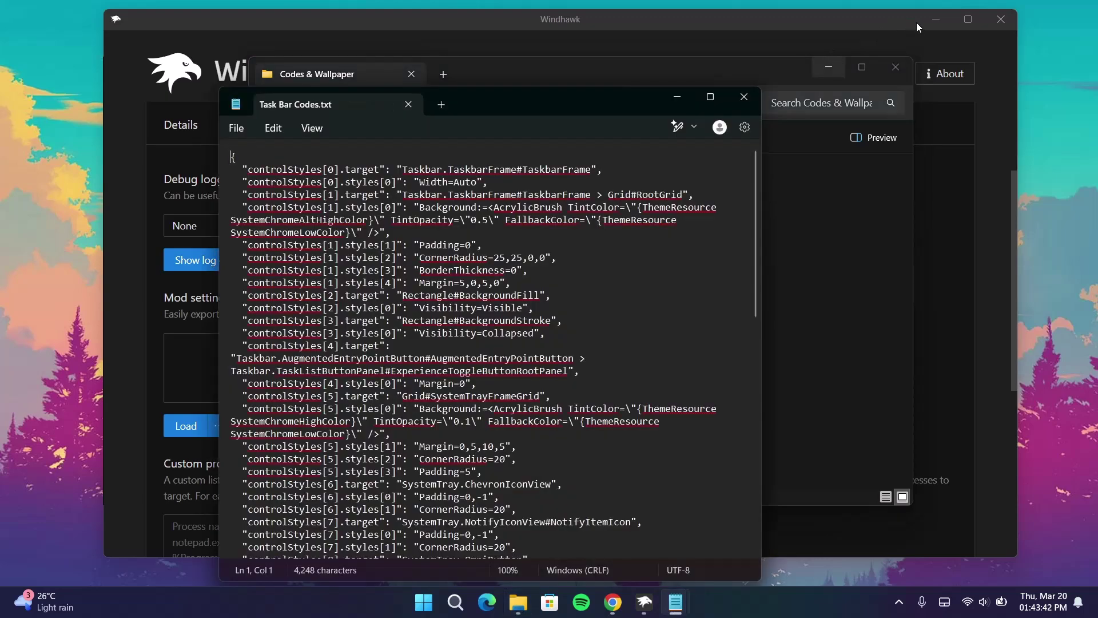
{"action": "left_click", "coordinate": [928, 20]}
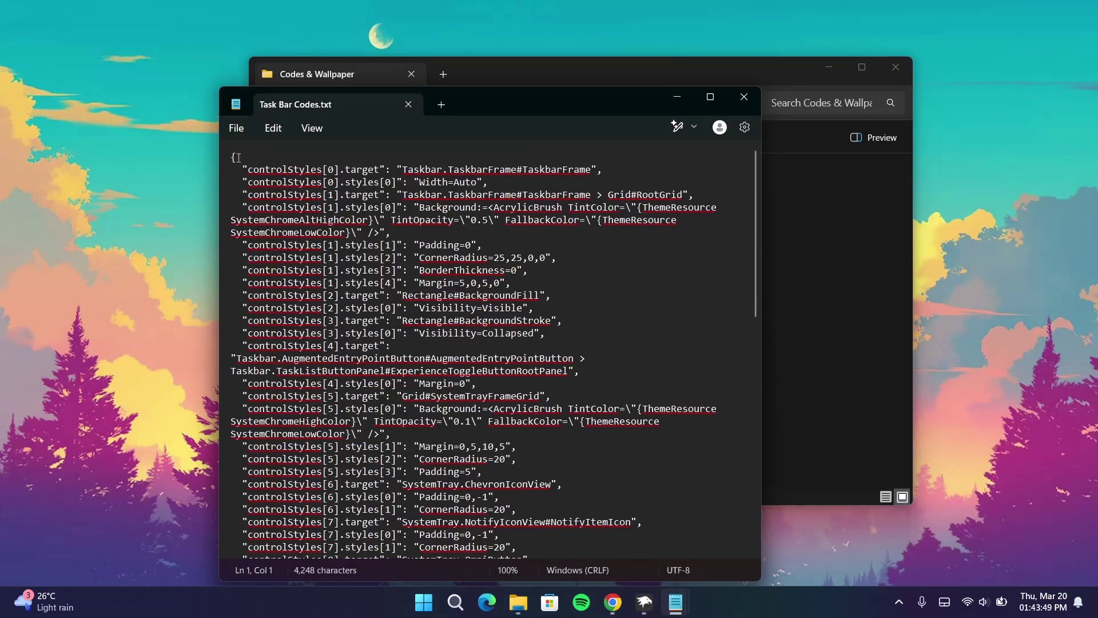
{"action": "key", "text": "ctrl+a"}
{"action": "right_click", "coordinate": [329, 231]}
{"action": "left_click", "coordinate": [391, 308]}
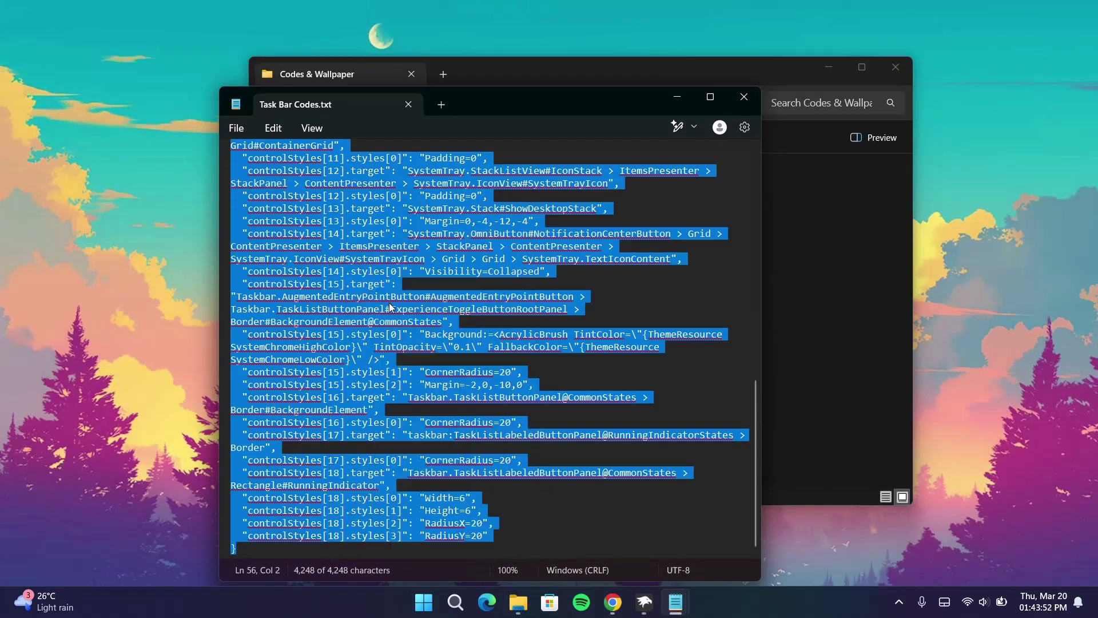
{"action": "left_click", "coordinate": [677, 97]}
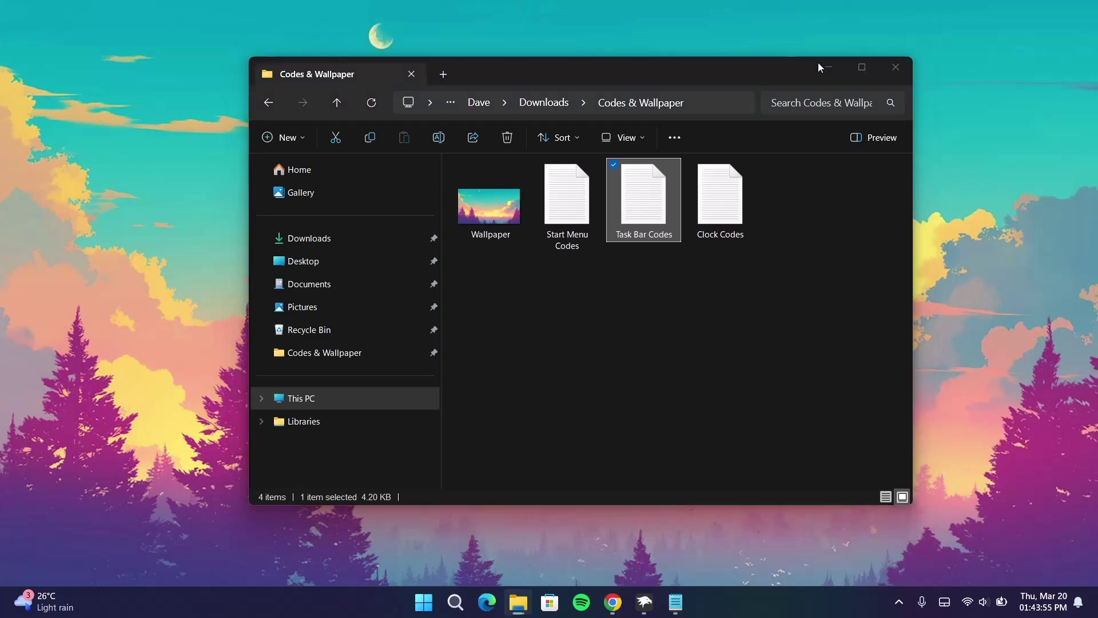
{"action": "left_click", "coordinate": [824, 65]}
Paste the Task Bar Codes into the Taskbar Styler's mod settings and save them
{"action": "left_click", "coordinate": [644, 603]}
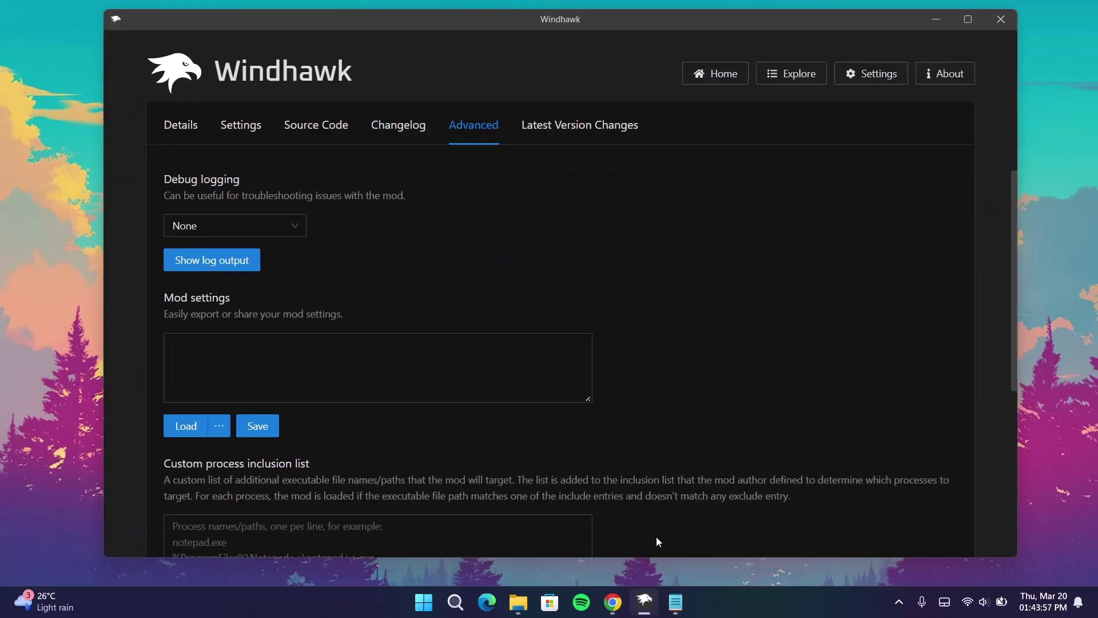
{"action": "right_click", "coordinate": [191, 354]}
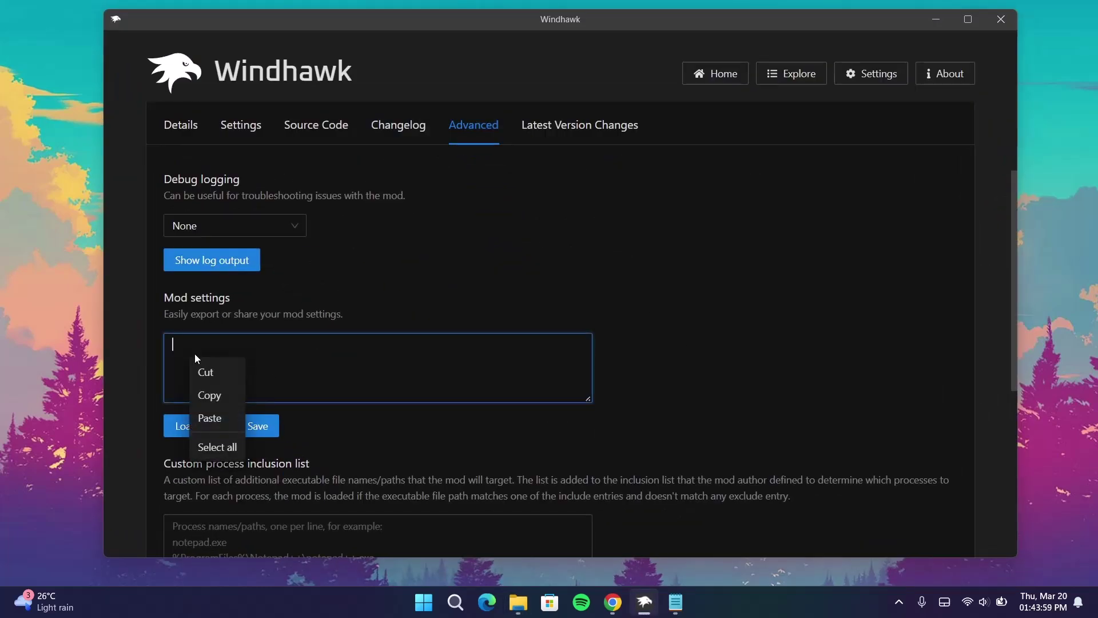
{"action": "left_click", "coordinate": [203, 414]}
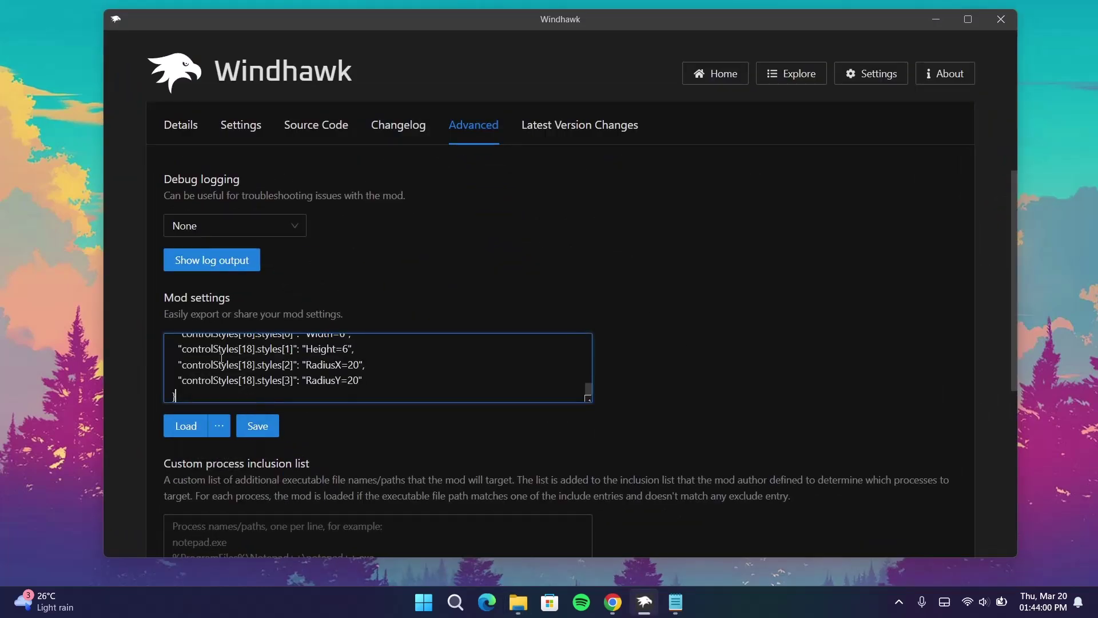
{"action": "left_click", "coordinate": [256, 424]}
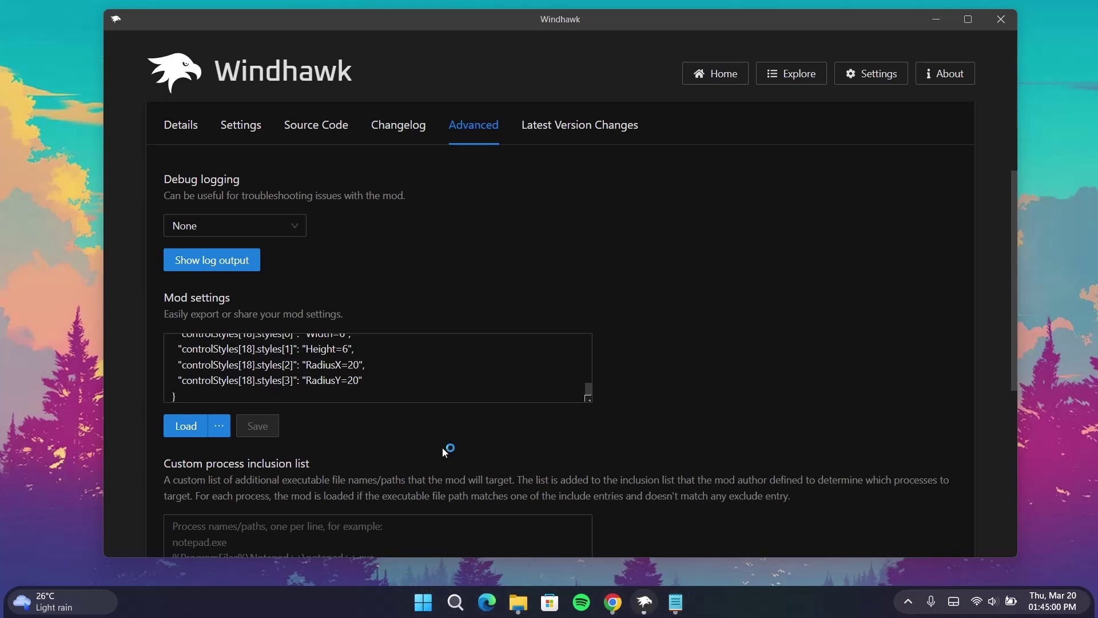
Close Windhawk and all Notepad windows, then launch Google Chrome
{"action": "left_click", "coordinate": [1001, 20]}
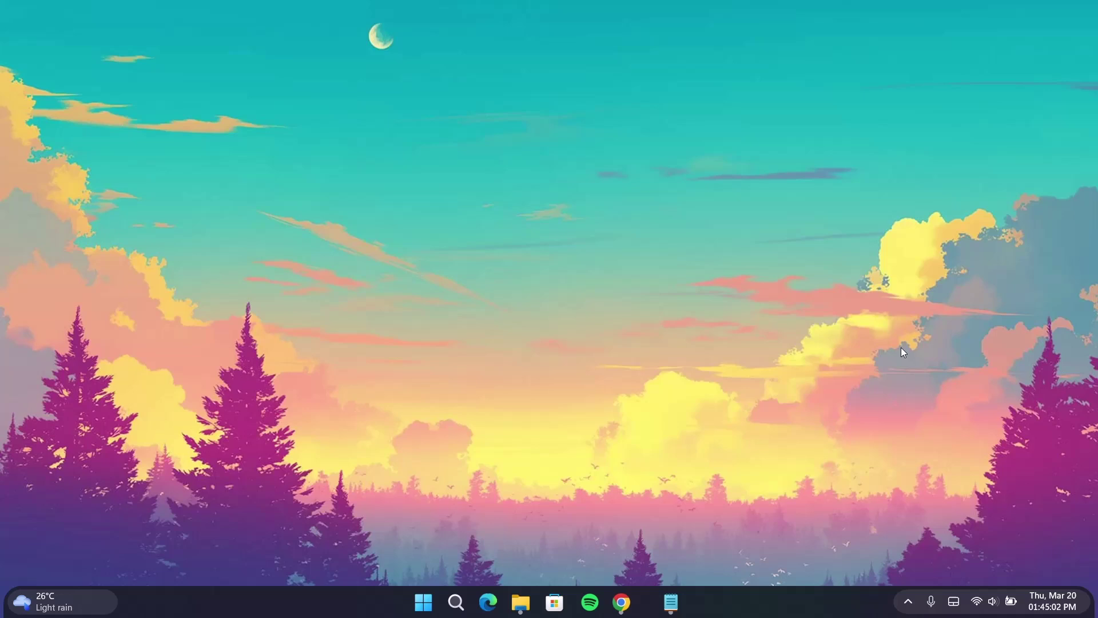
{"action": "right_click", "coordinate": [660, 601]}
{"action": "left_click", "coordinate": [650, 564]}
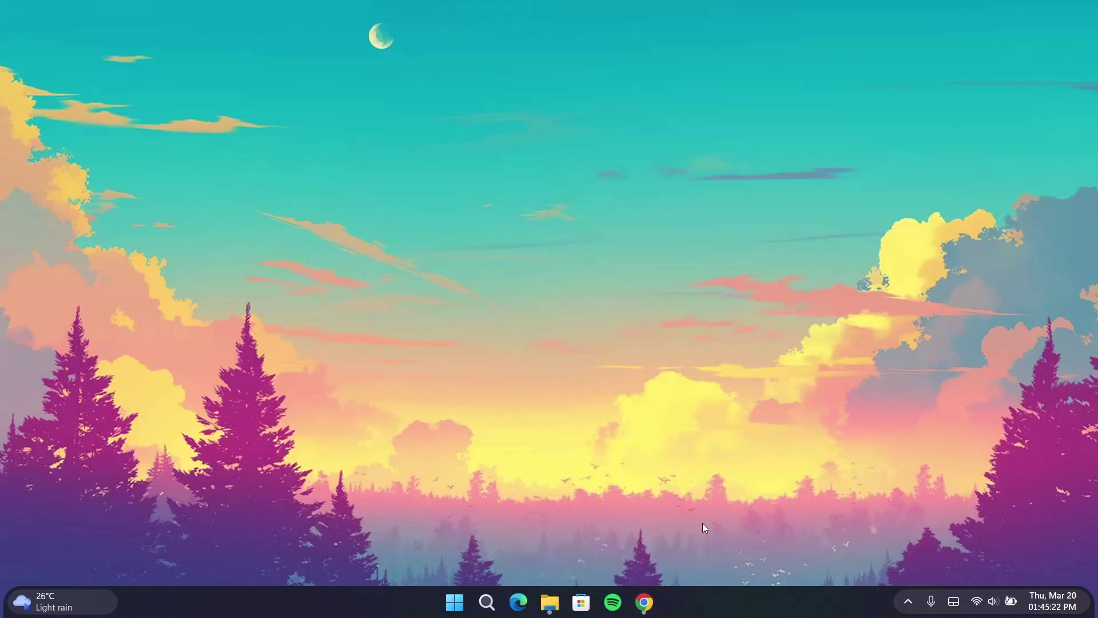
{"action": "left_click", "coordinate": [645, 601]}
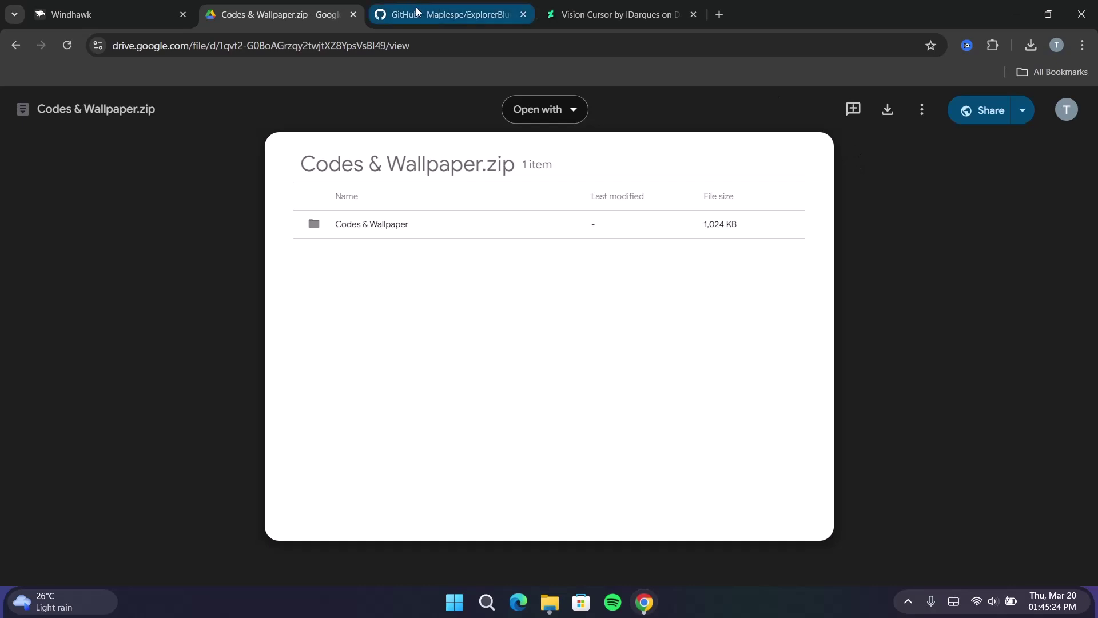
Download Release_x64.zip from ExplorerBlurMica's 2.0.1 GitHub release and show it in its folder
{"action": "left_click", "coordinate": [420, 15]}
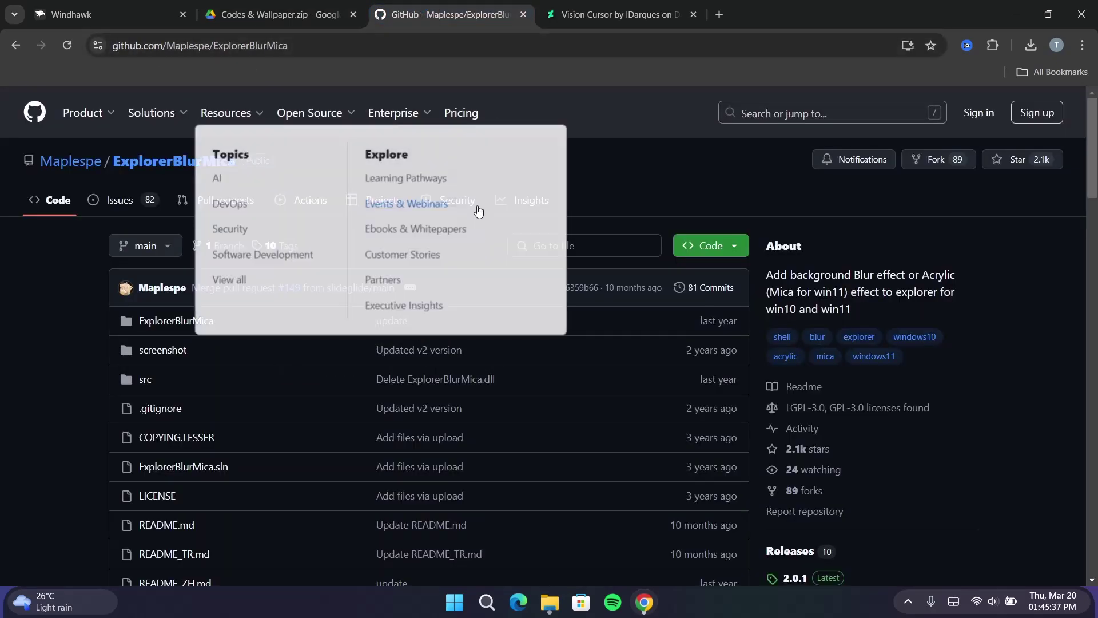
{"action": "scroll", "coordinate": [985, 351], "scroll_direction": "down", "scroll_amount": 5}
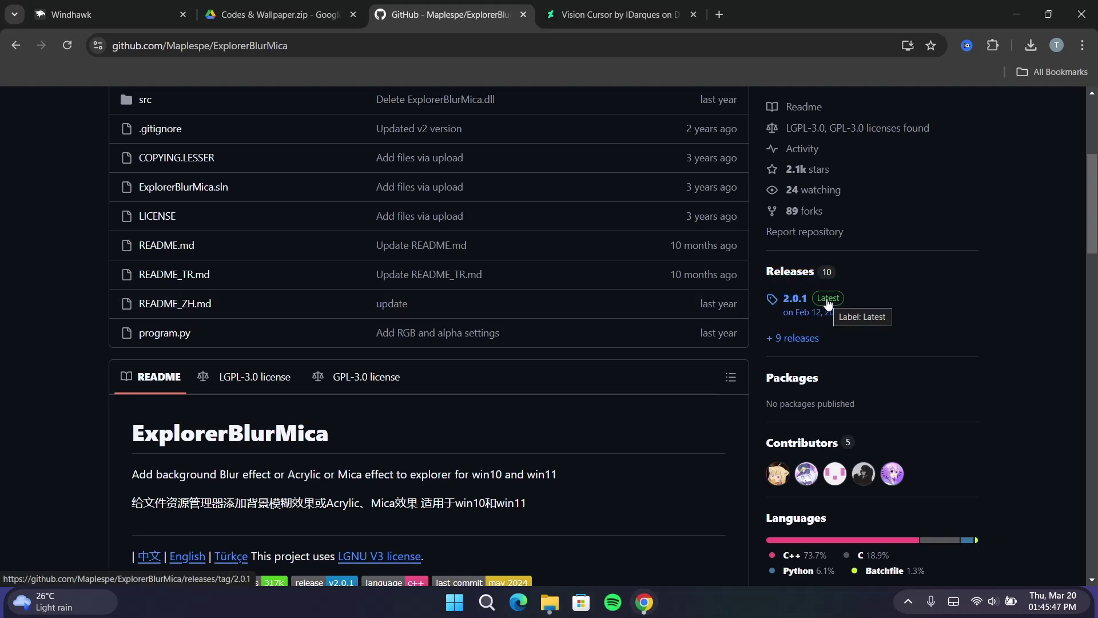
{"action": "left_click", "coordinate": [828, 303]}
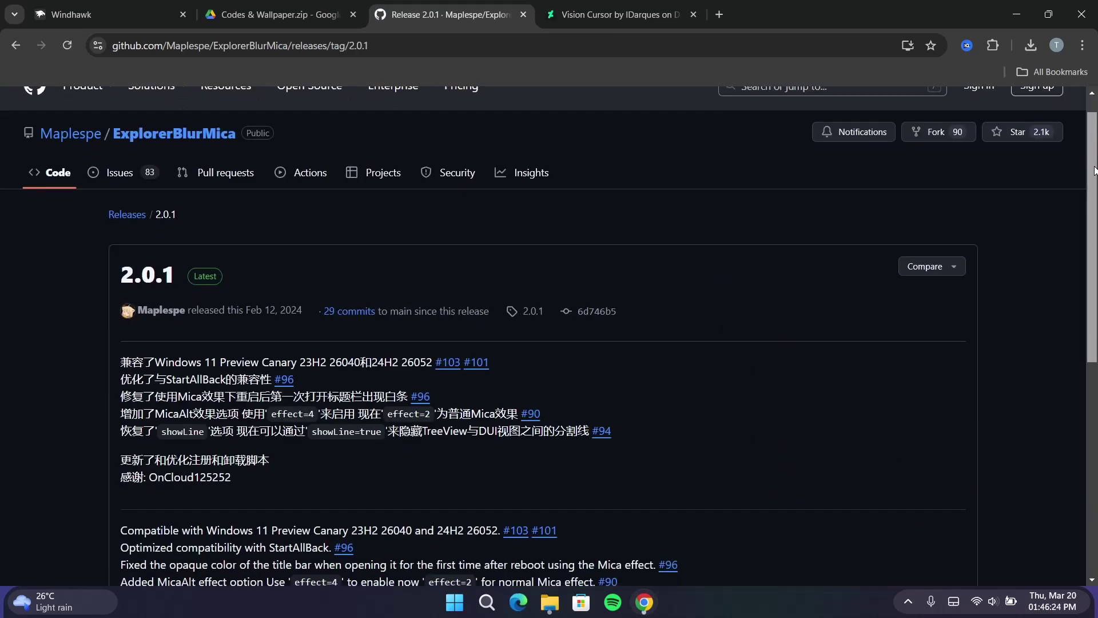
{"action": "scroll", "coordinate": [1094, 155], "scroll_direction": "down", "scroll_amount": 8}
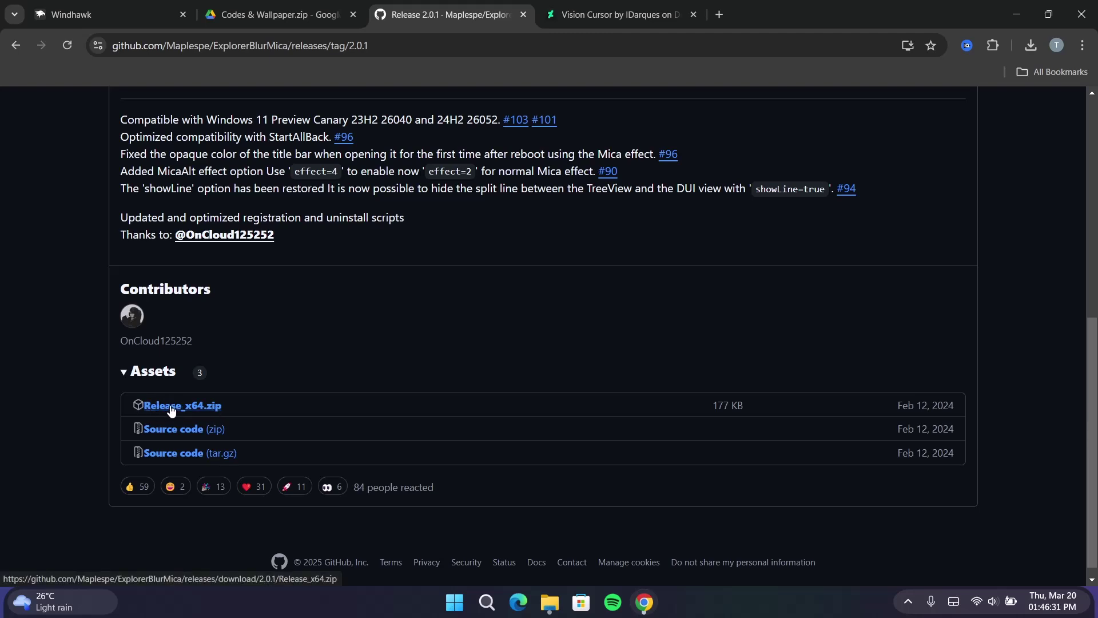
{"action": "left_click", "coordinate": [171, 407]}
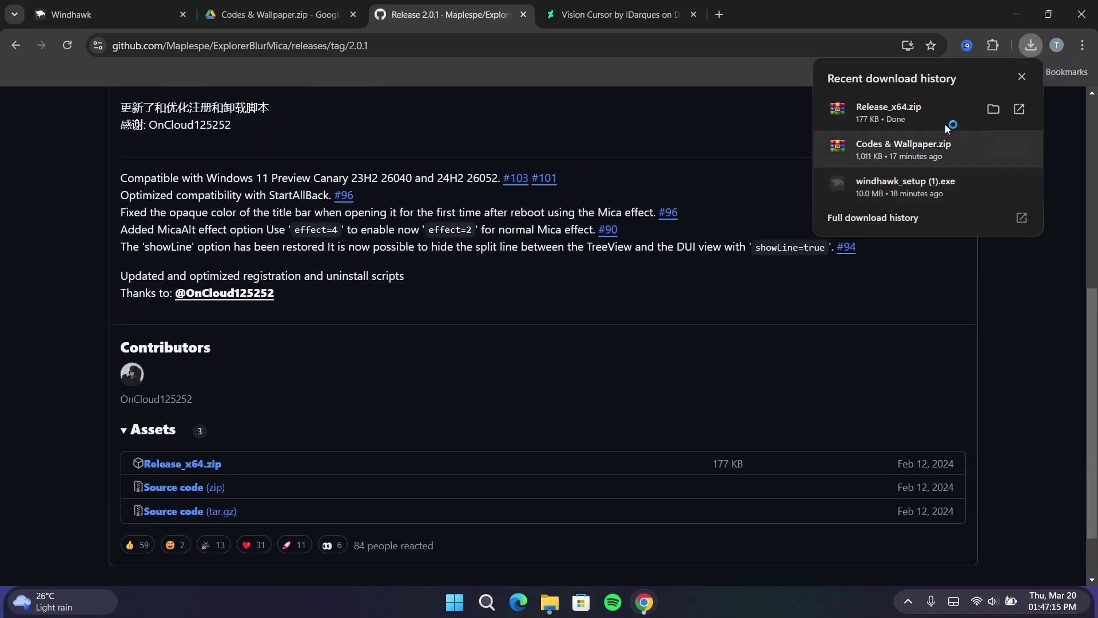
{"action": "left_click", "coordinate": [995, 110]}
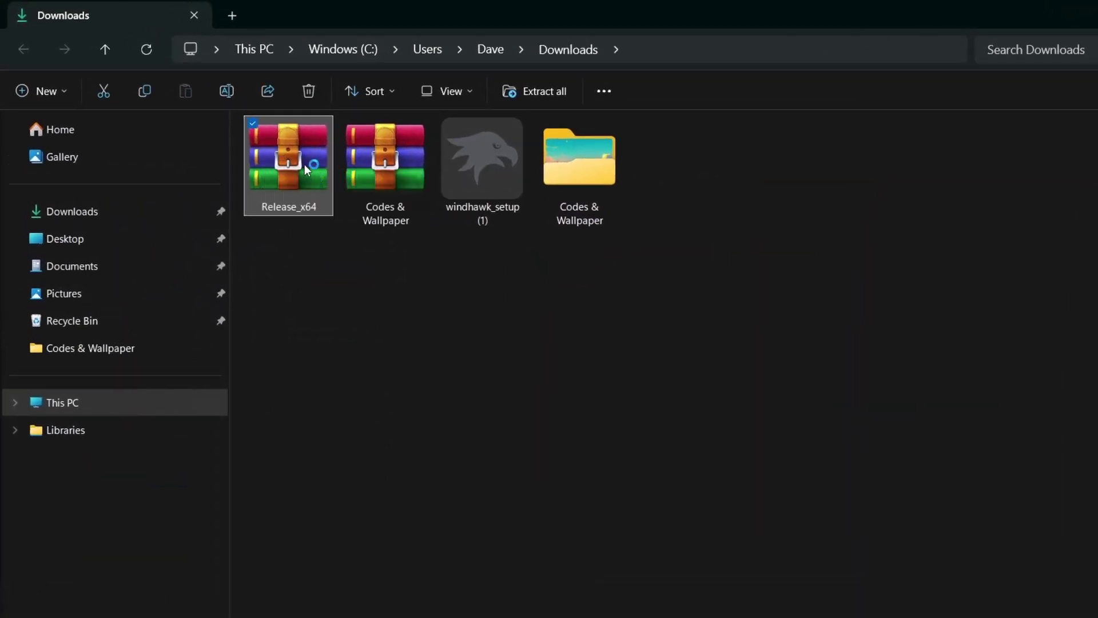
Extract Release_x64 into Downloads with WinRAR's Extract Here
{"action": "right_click", "coordinate": [300, 145]}
{"action": "mouse_move", "coordinate": [428, 433]}
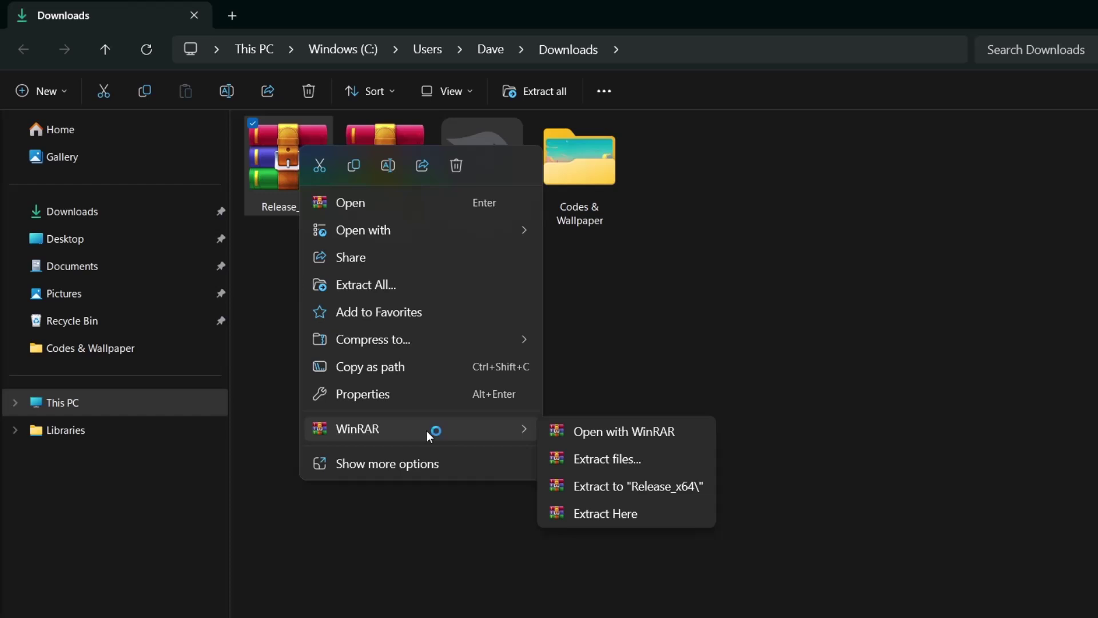
{"action": "left_click", "coordinate": [569, 509]}
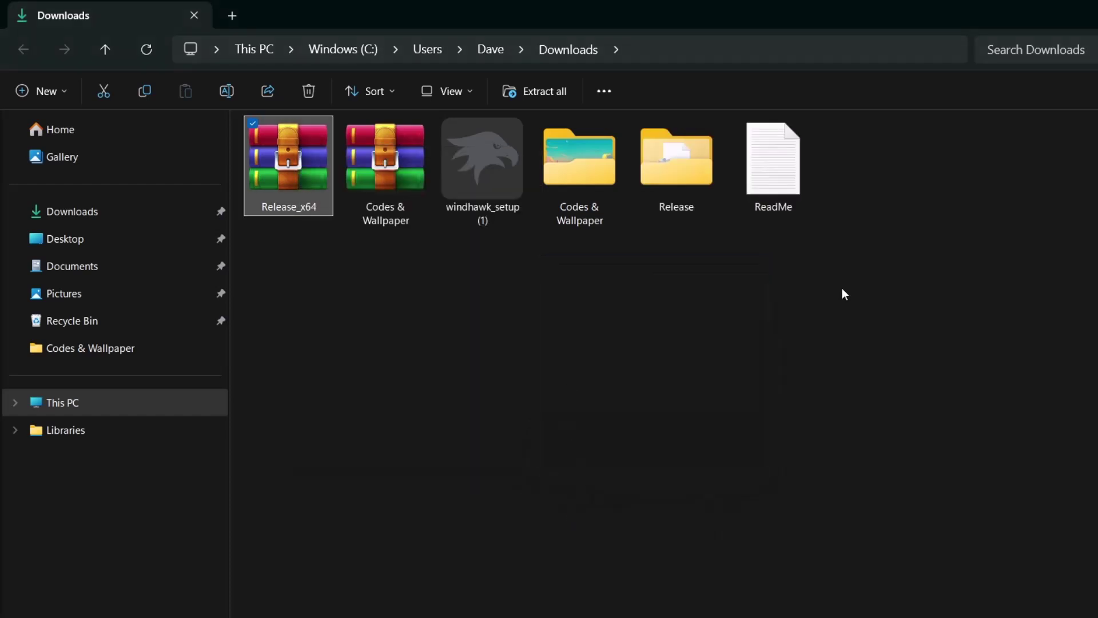
Move the Release folder to the root of Windows (C:) and view it as large icons
{"action": "right_click", "coordinate": [682, 166]}
{"action": "left_click", "coordinate": [701, 180]}
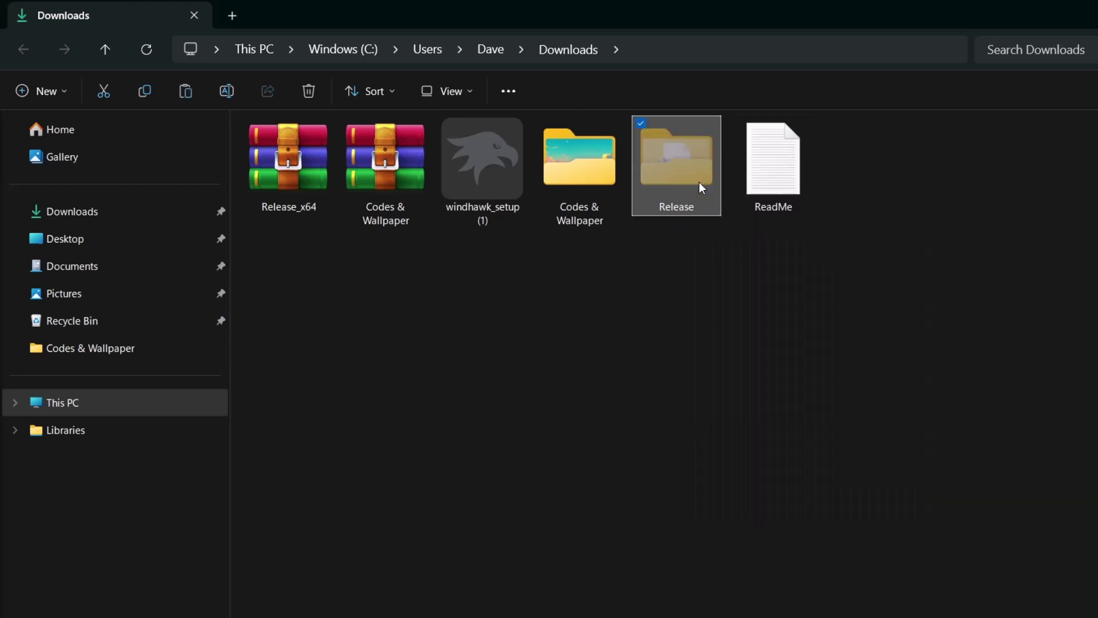
{"action": "left_click", "coordinate": [14, 401]}
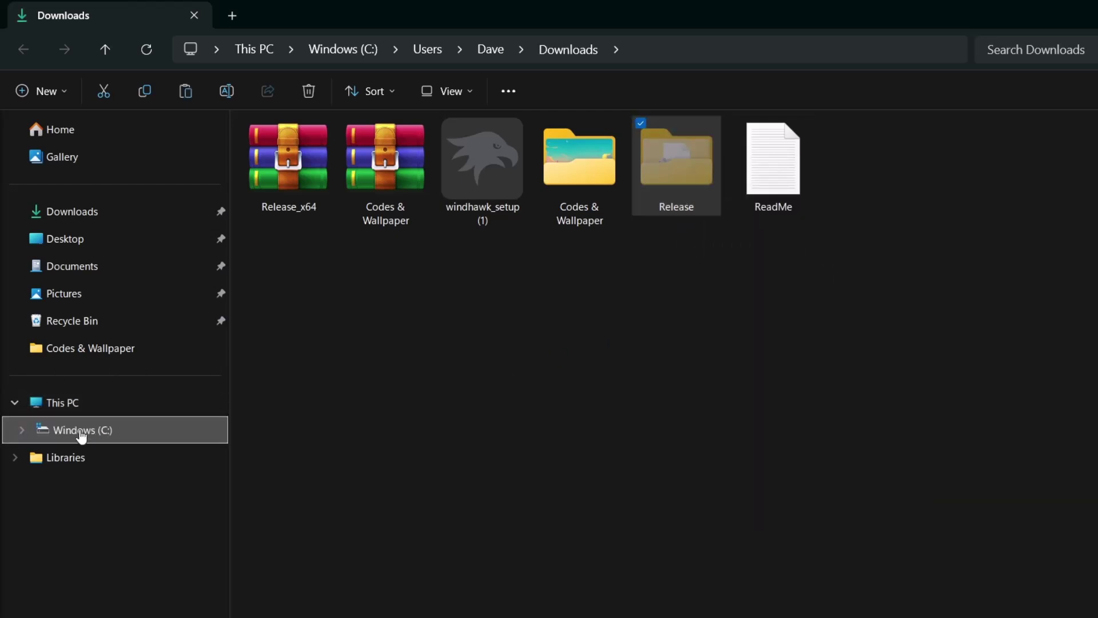
{"action": "left_click", "coordinate": [81, 435]}
{"action": "right_click", "coordinate": [685, 402]}
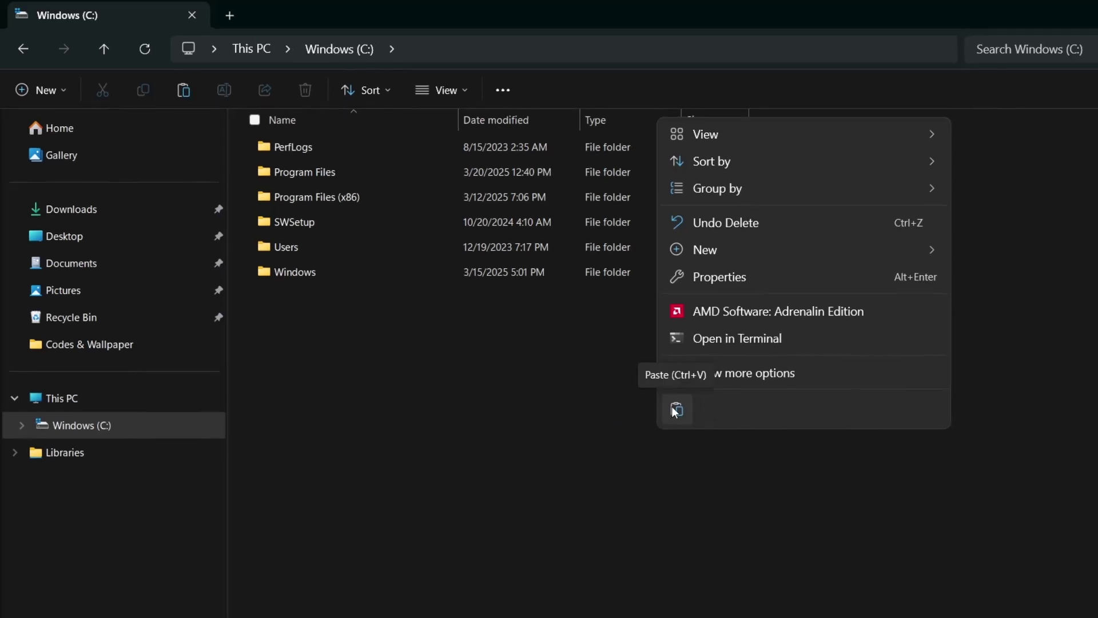
{"action": "left_click", "coordinate": [682, 409]}
{"action": "key", "text": "ctrl+shift+2"}
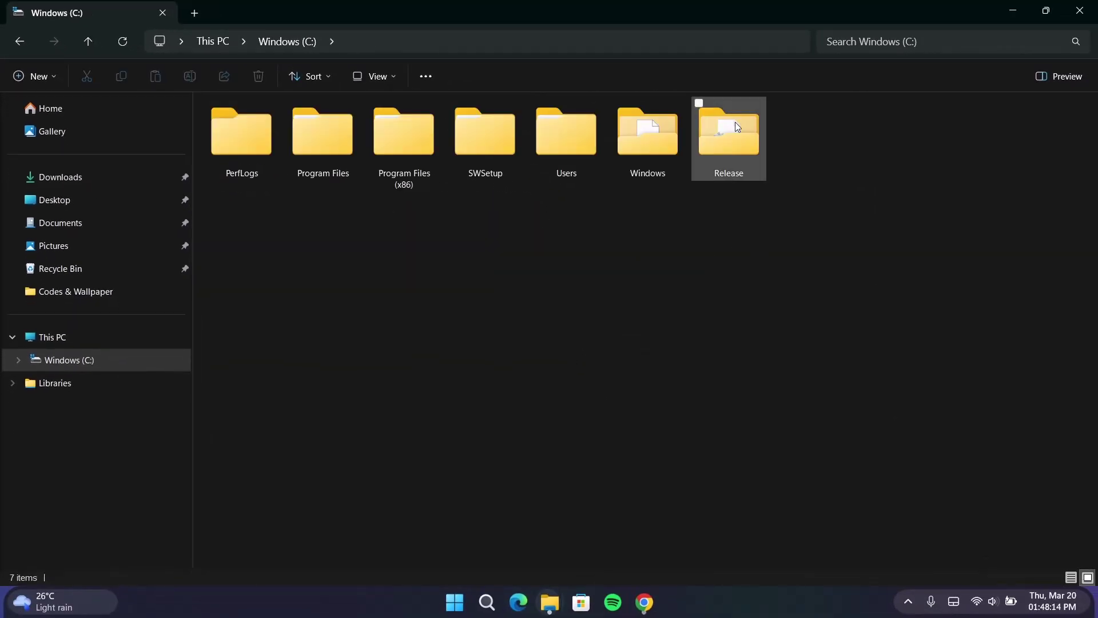
Run register.cmd from the Release folder past the SmartScreen warning and accept the RegSvr32 success message
{"action": "double_click", "coordinate": [720, 131]}
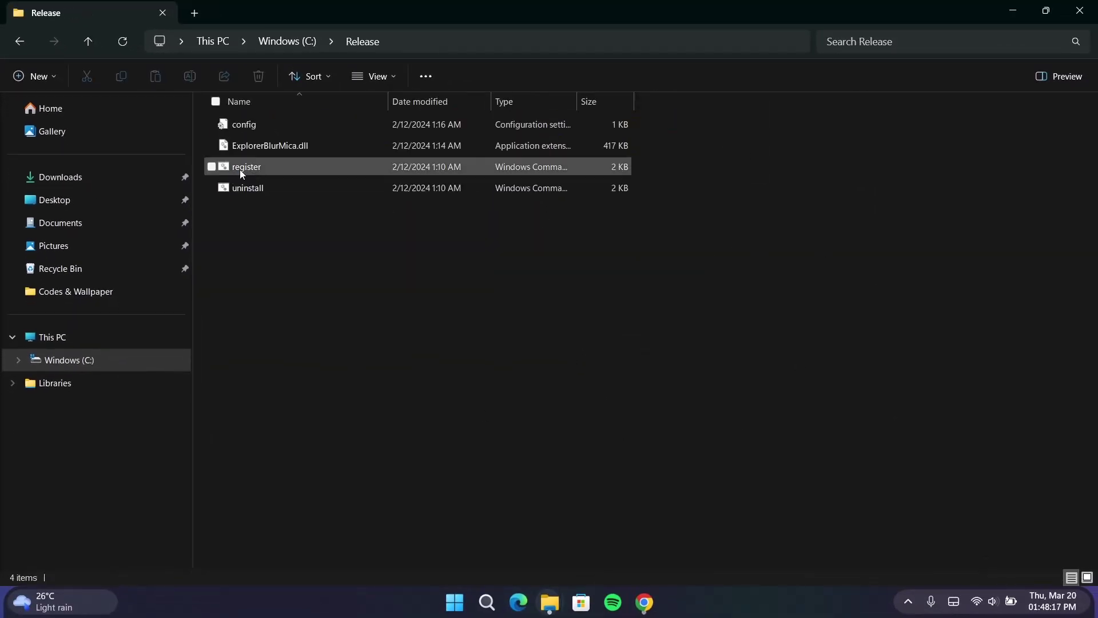
{"action": "double_click", "coordinate": [248, 166]}
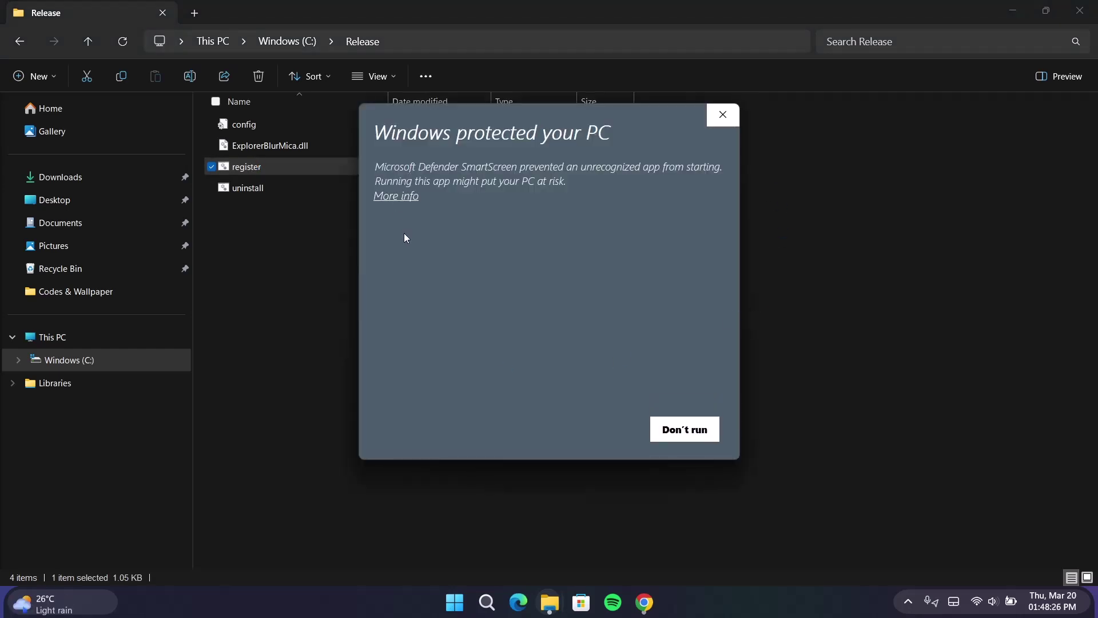
{"action": "left_click", "coordinate": [402, 198]}
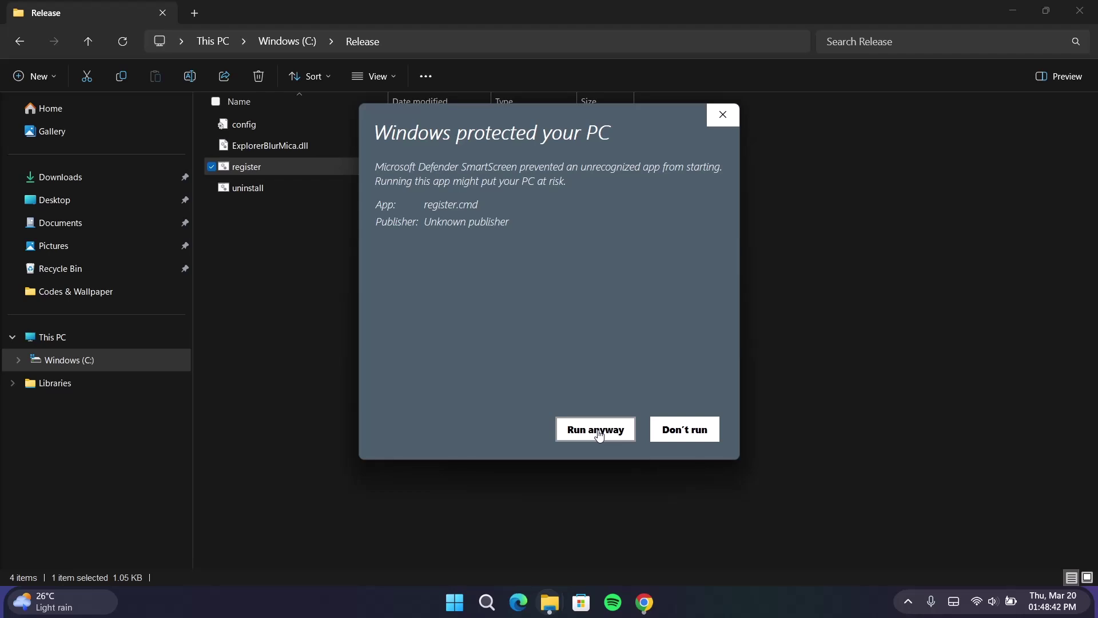
{"action": "left_click", "coordinate": [598, 435]}
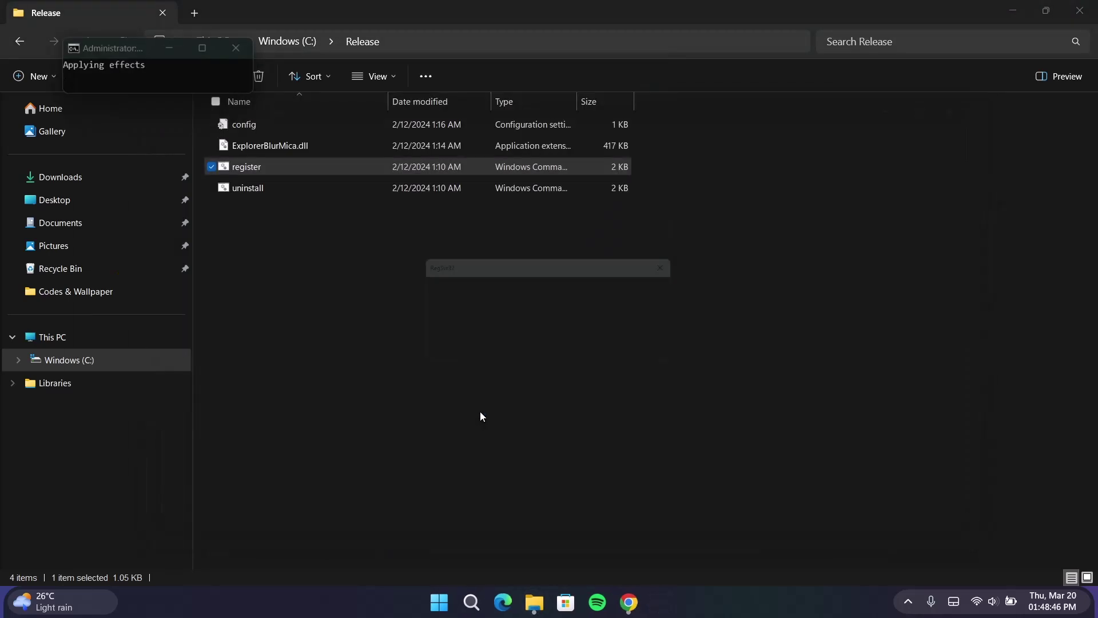
{"action": "left_click", "coordinate": [650, 355]}
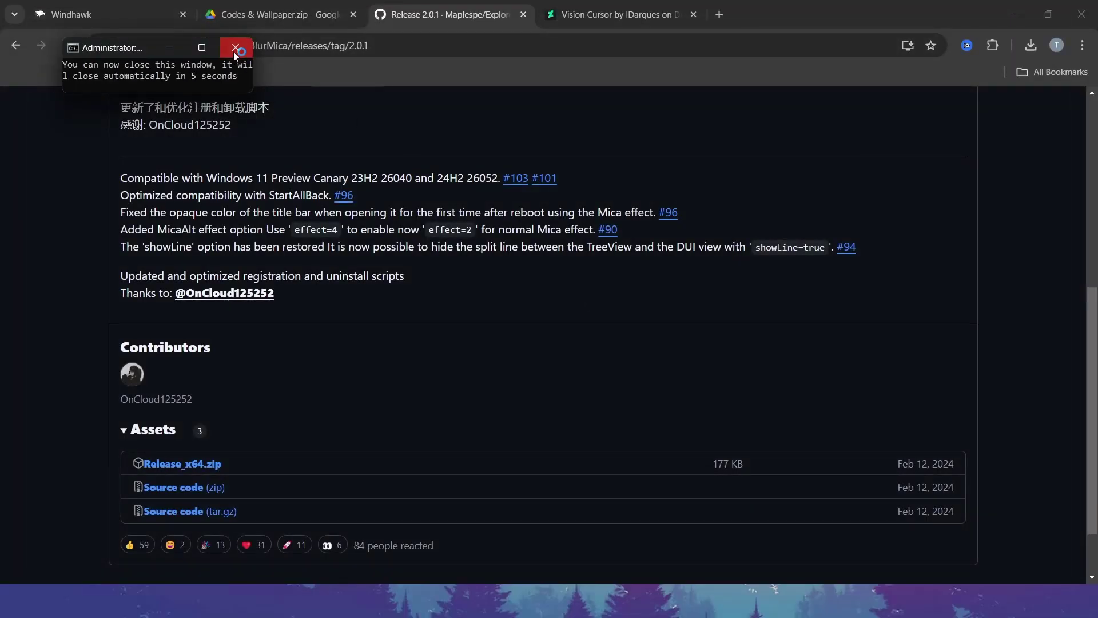
Check that a new File Explorer window looks translucent, then bring Chrome back up
{"action": "left_click", "coordinate": [1009, 15]}
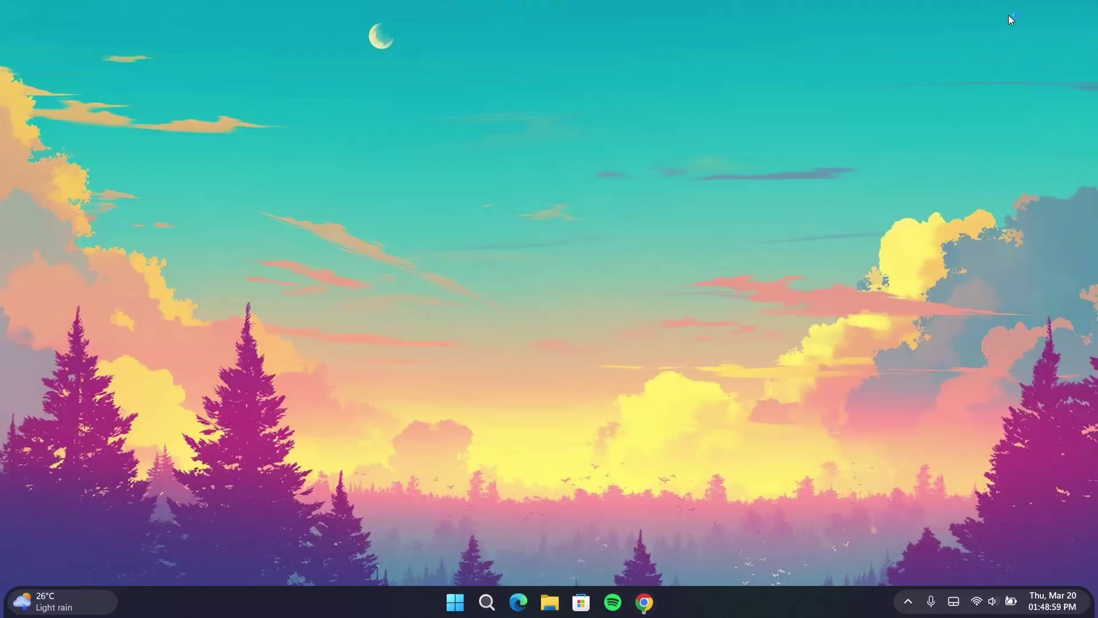
{"action": "left_click", "coordinate": [550, 602]}
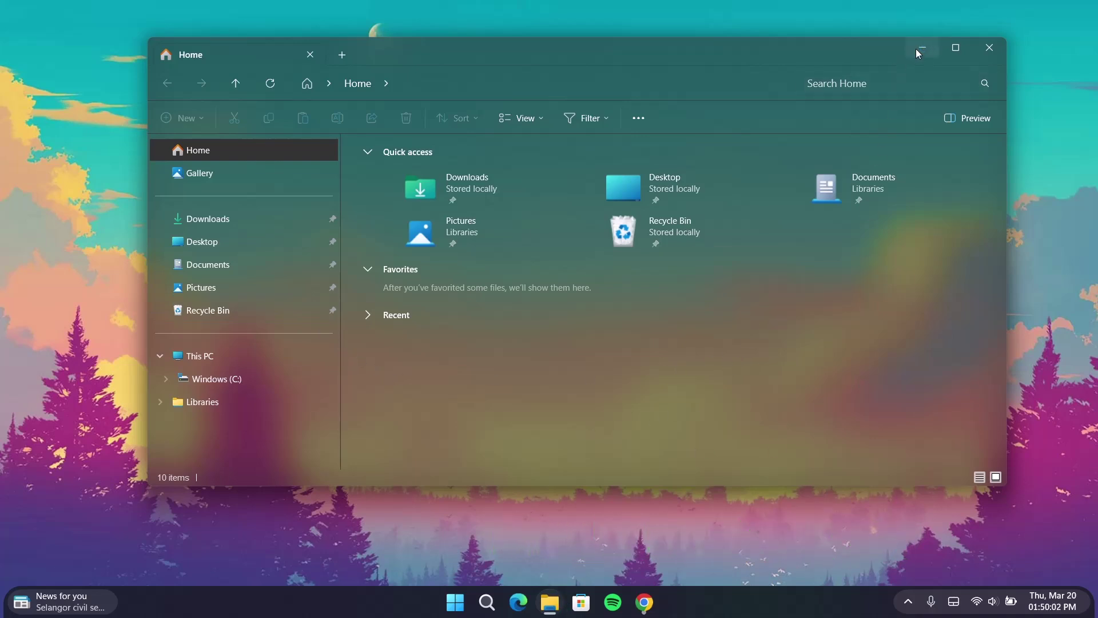
{"action": "left_click", "coordinate": [919, 48]}
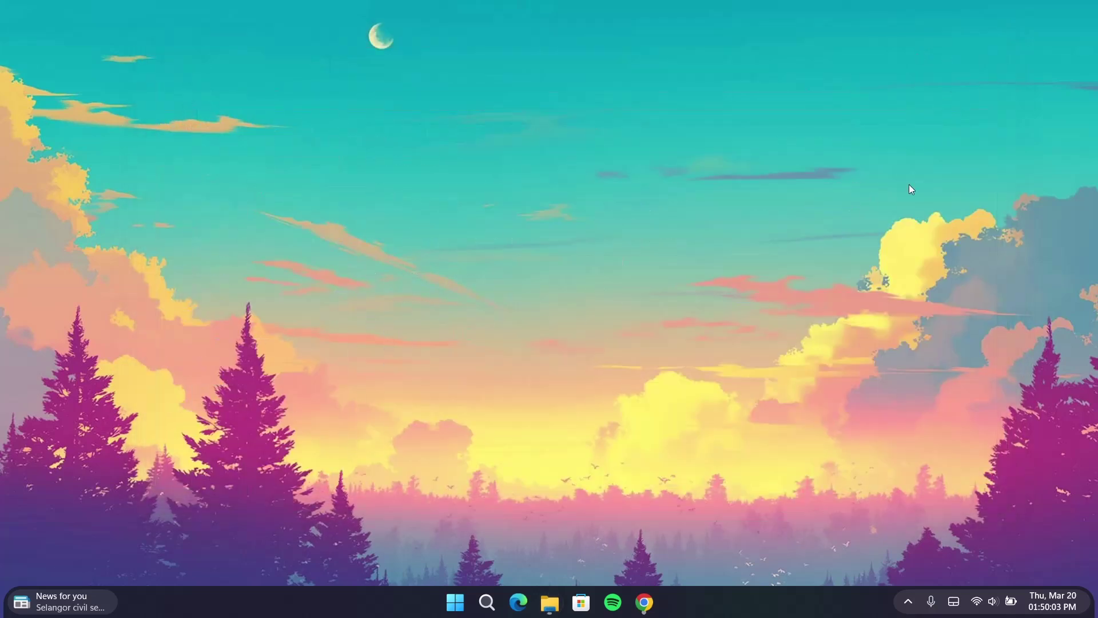
{"action": "left_click", "coordinate": [644, 603]}
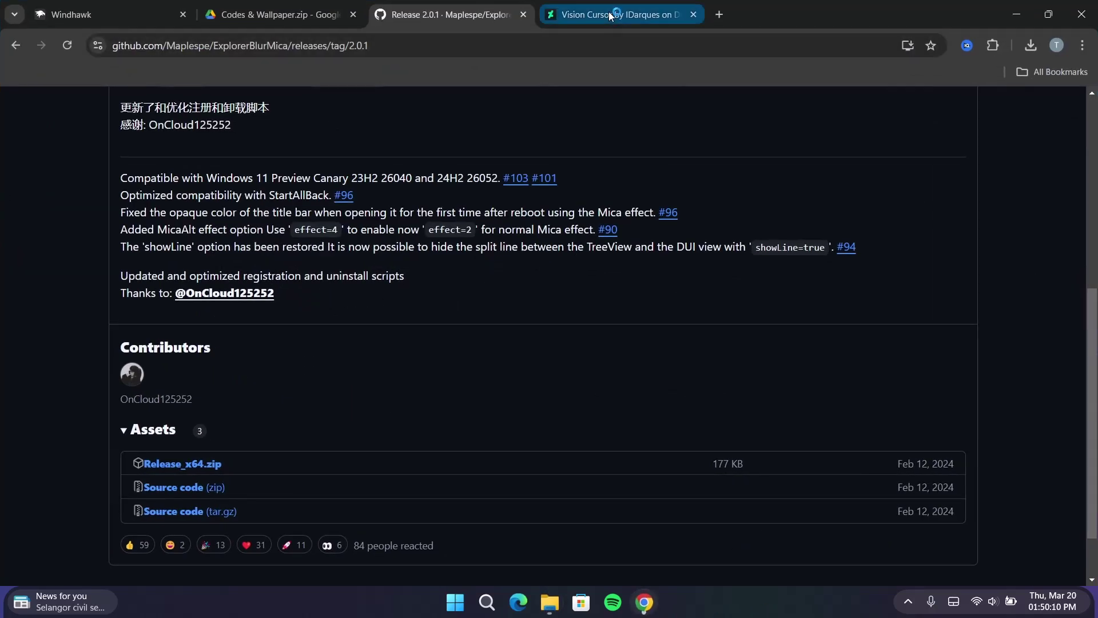
Download the free vision_cursor_by_idarques archive from the Vision Cursor DeviantArt page
{"action": "left_click", "coordinate": [616, 13]}
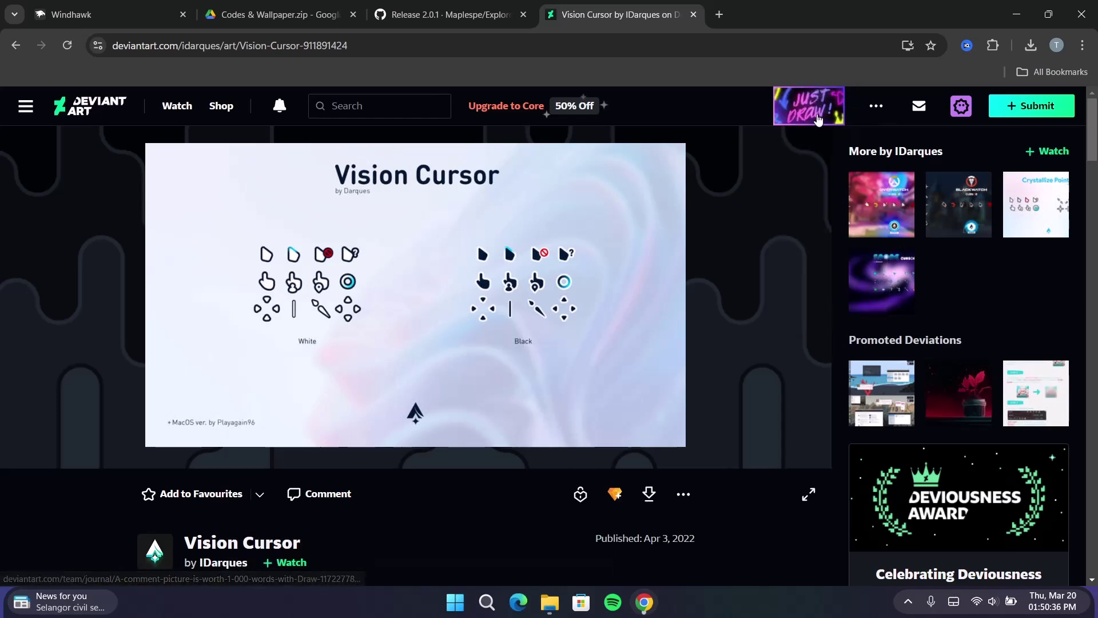
{"action": "left_click", "coordinate": [649, 495]}
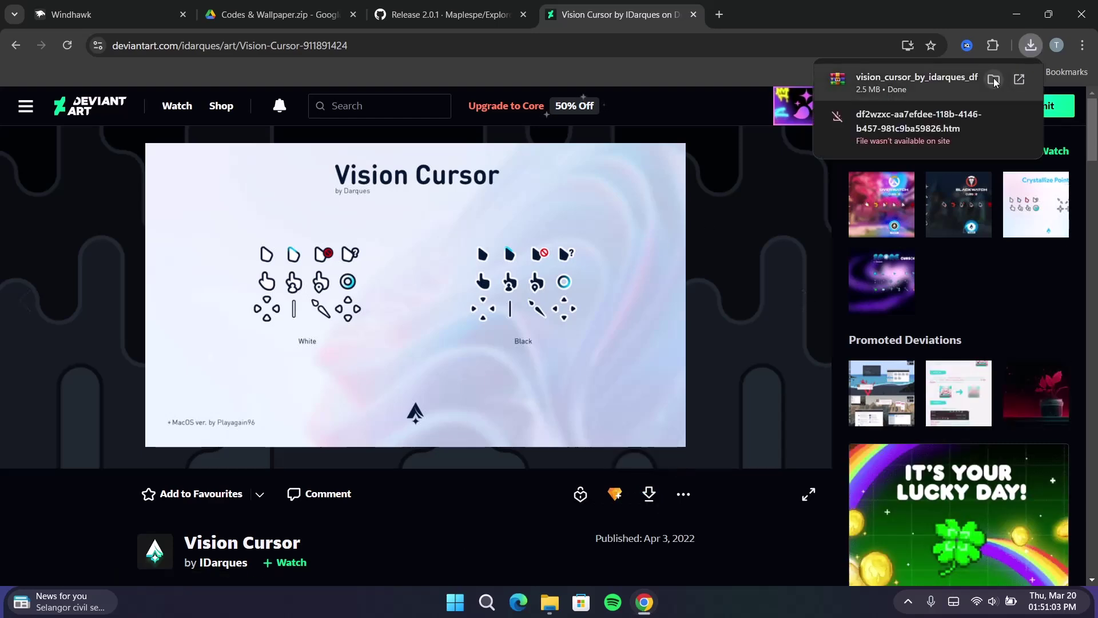
Extract the downloaded Vision Cursor zip into the Downloads folder with WinRAR's Extract Here
{"action": "left_click", "coordinate": [994, 82]}
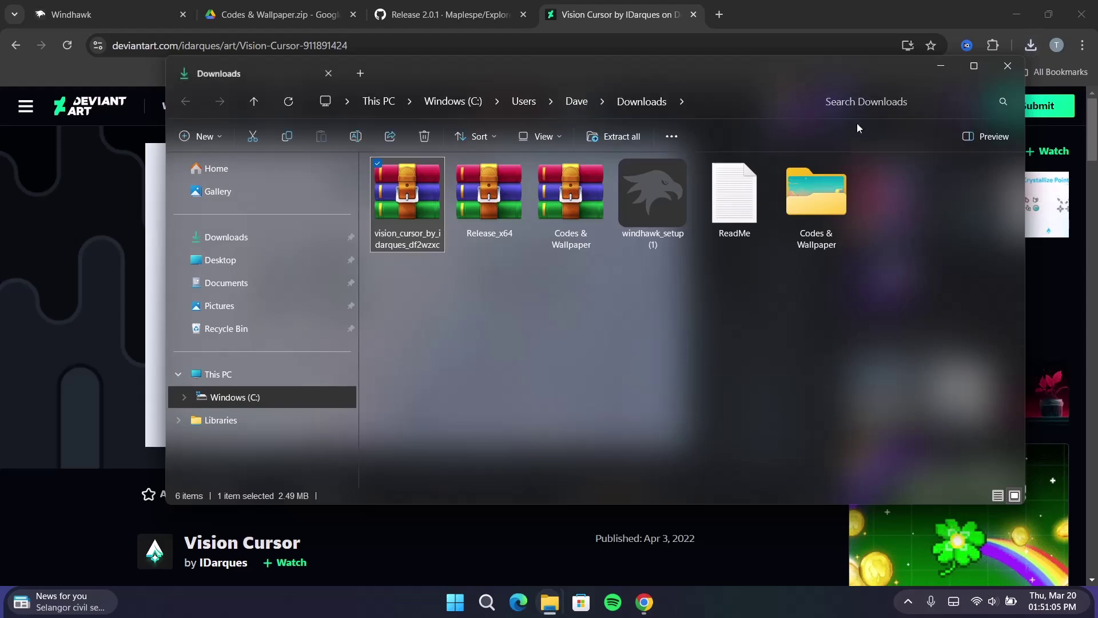
{"action": "left_click", "coordinate": [1017, 14]}
{"action": "left_click_drag", "start_coordinate": [784, 87], "coordinate": [742, 87]}
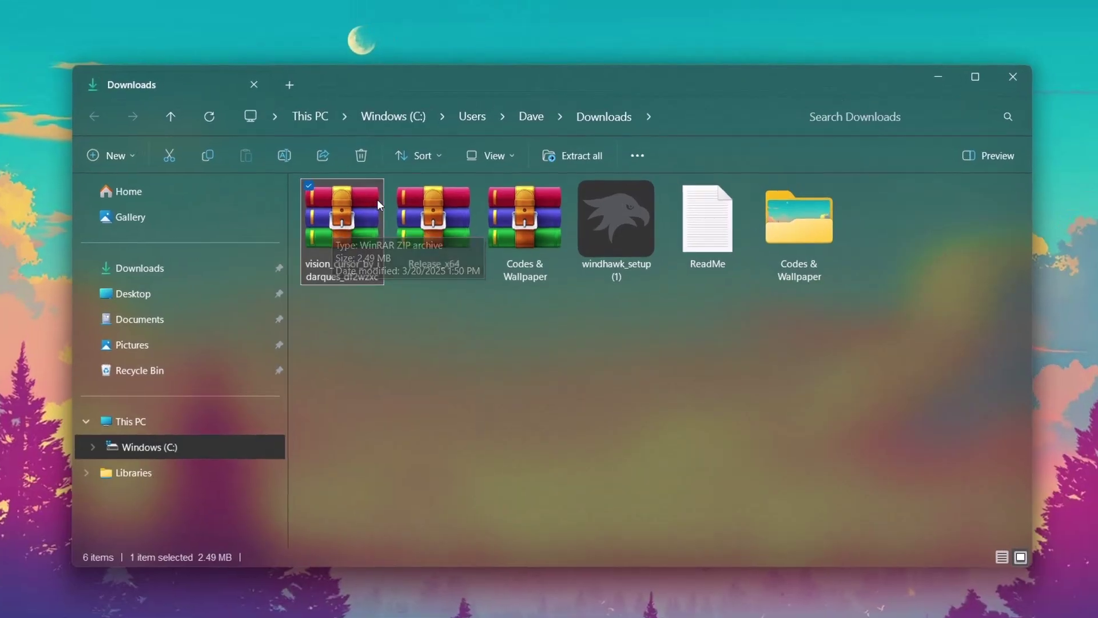
{"action": "right_click", "coordinate": [345, 221]}
{"action": "mouse_move", "coordinate": [395, 489]}
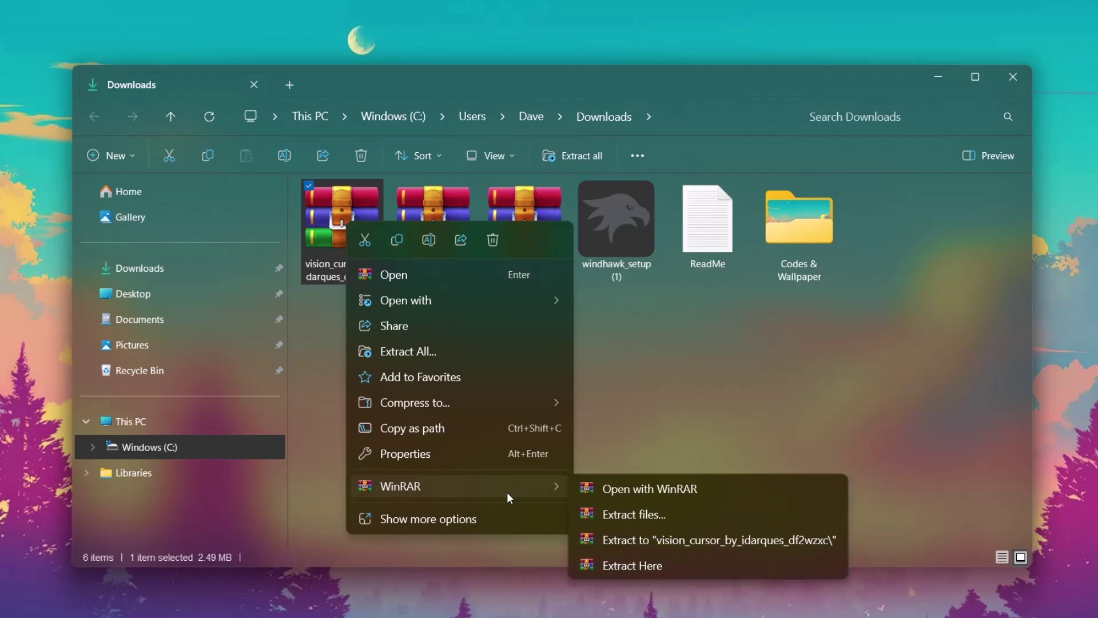
{"action": "left_click", "coordinate": [636, 567]}
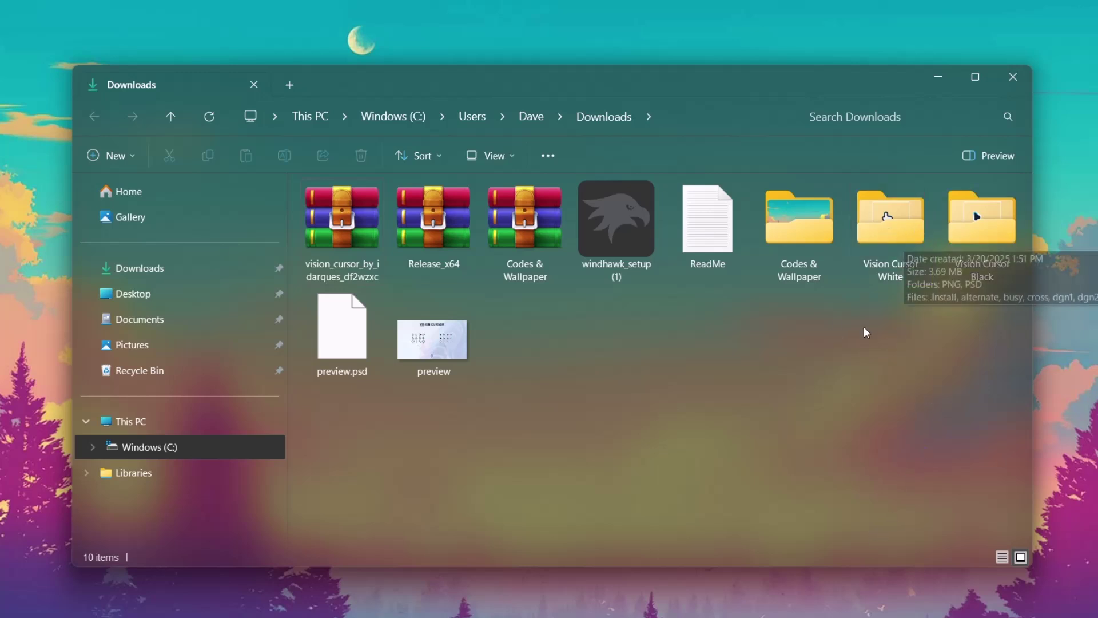
Install the cursor set from the .Install file in the Vision Cursor White folder
{"action": "double_click", "coordinate": [881, 222]}
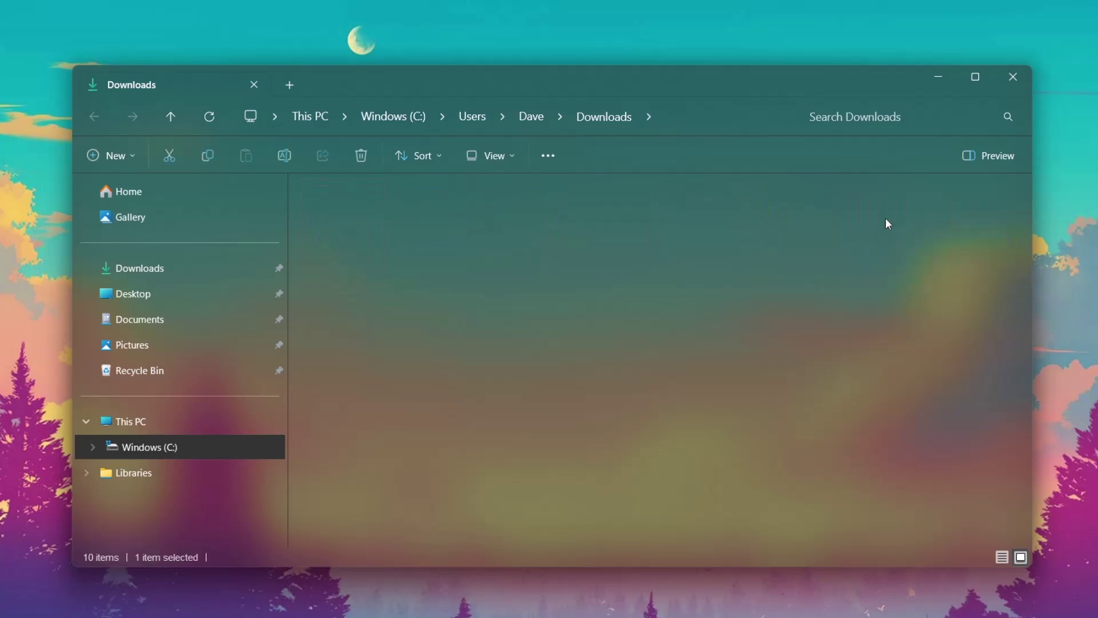
{"action": "left_click", "coordinate": [365, 249]}
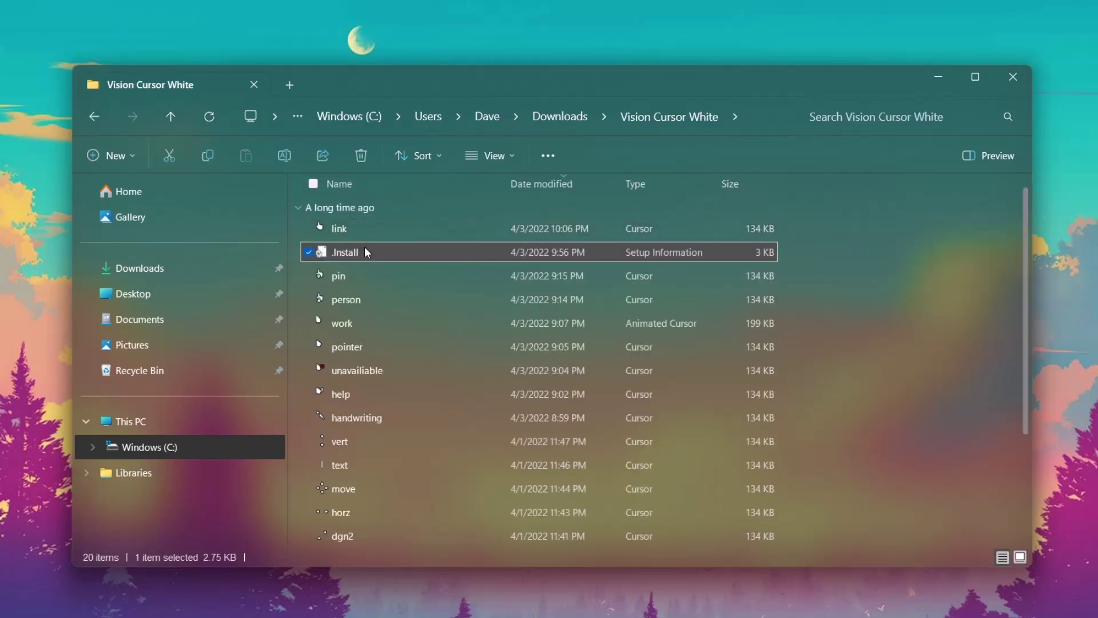
{"action": "right_click", "coordinate": [366, 252]}
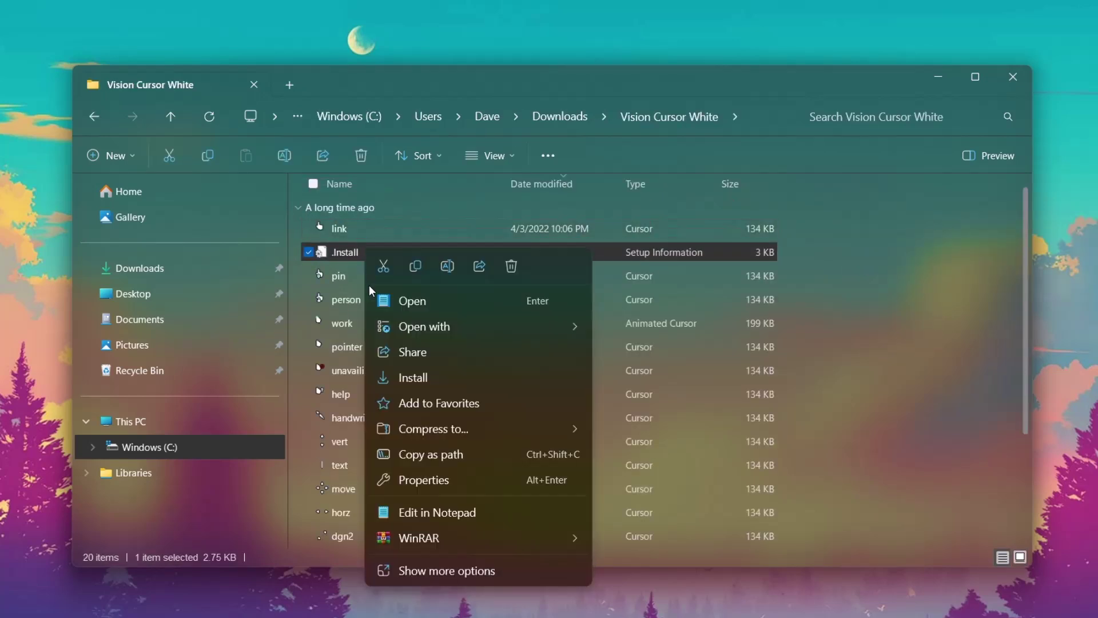
{"action": "left_click", "coordinate": [412, 378]}
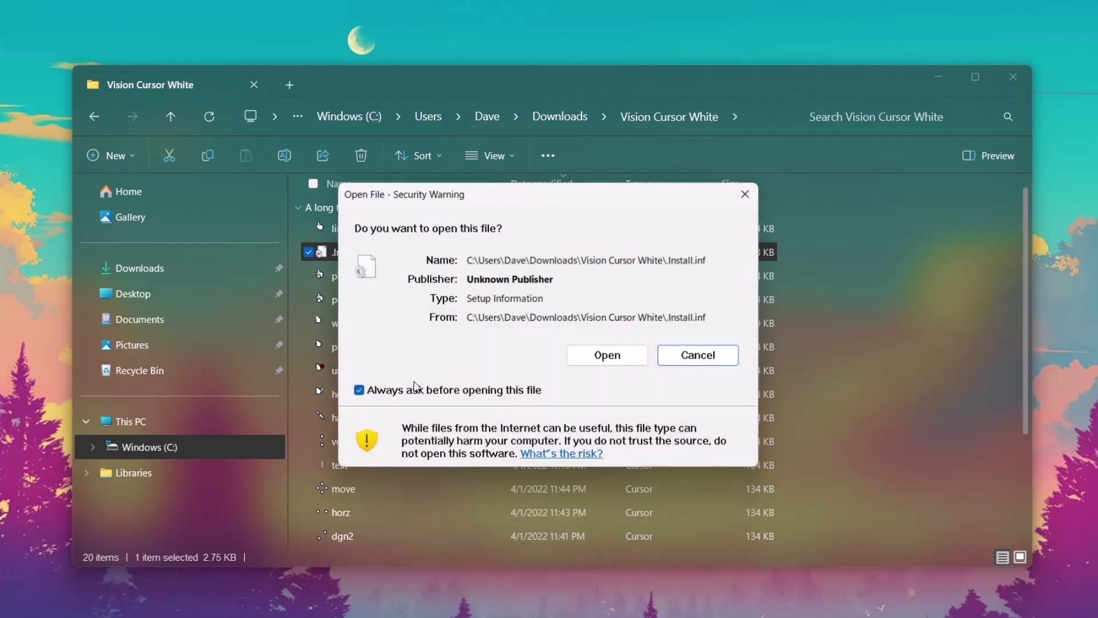
Allow Install.inf to run, then apply the Vision Cursor White pointer scheme, replacing the existing one
{"action": "left_click", "coordinate": [609, 358]}
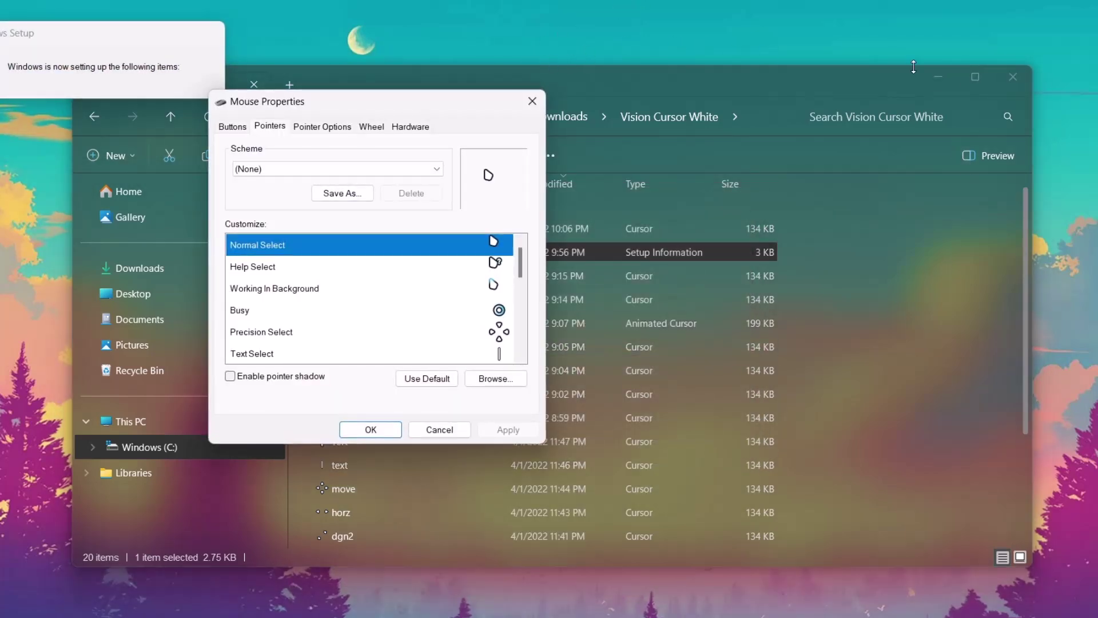
{"action": "left_click", "coordinate": [936, 73]}
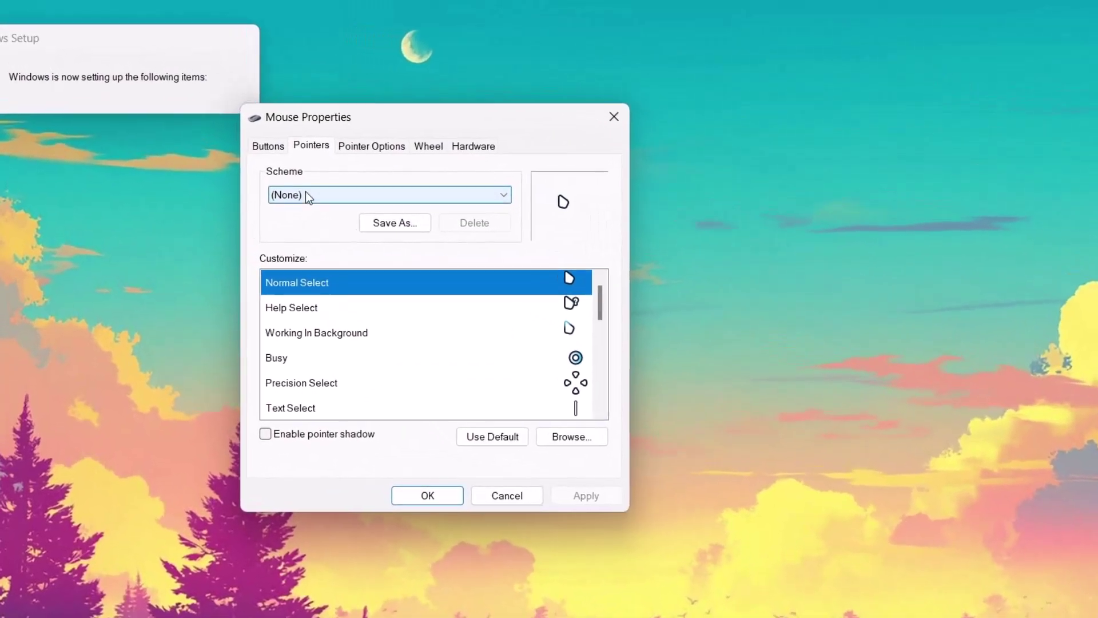
{"action": "left_click", "coordinate": [498, 197]}
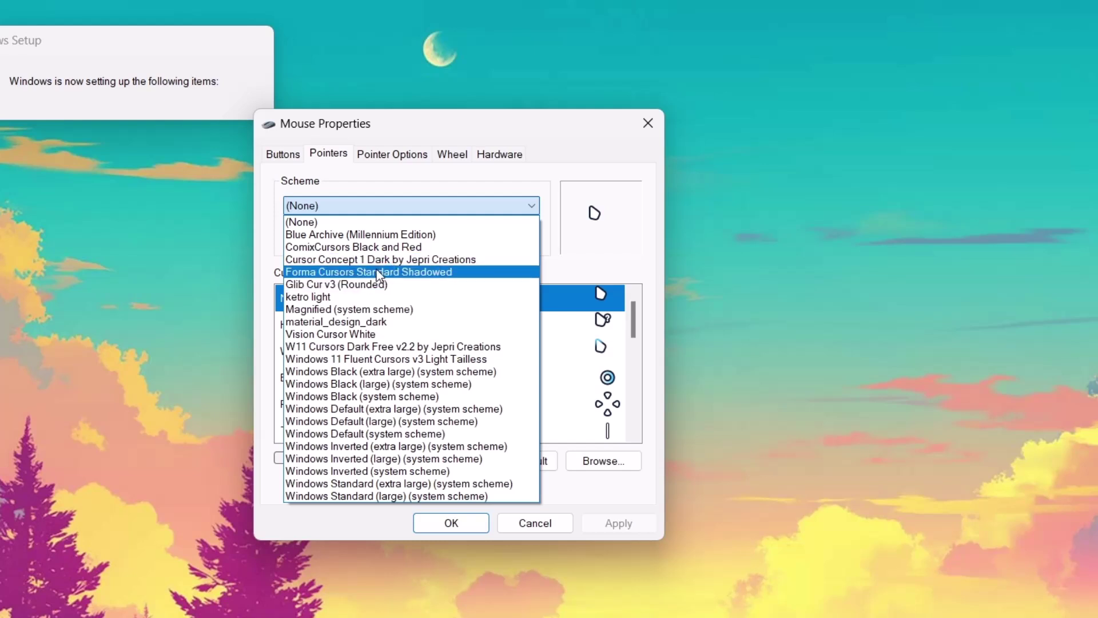
{"action": "left_click", "coordinate": [333, 337]}
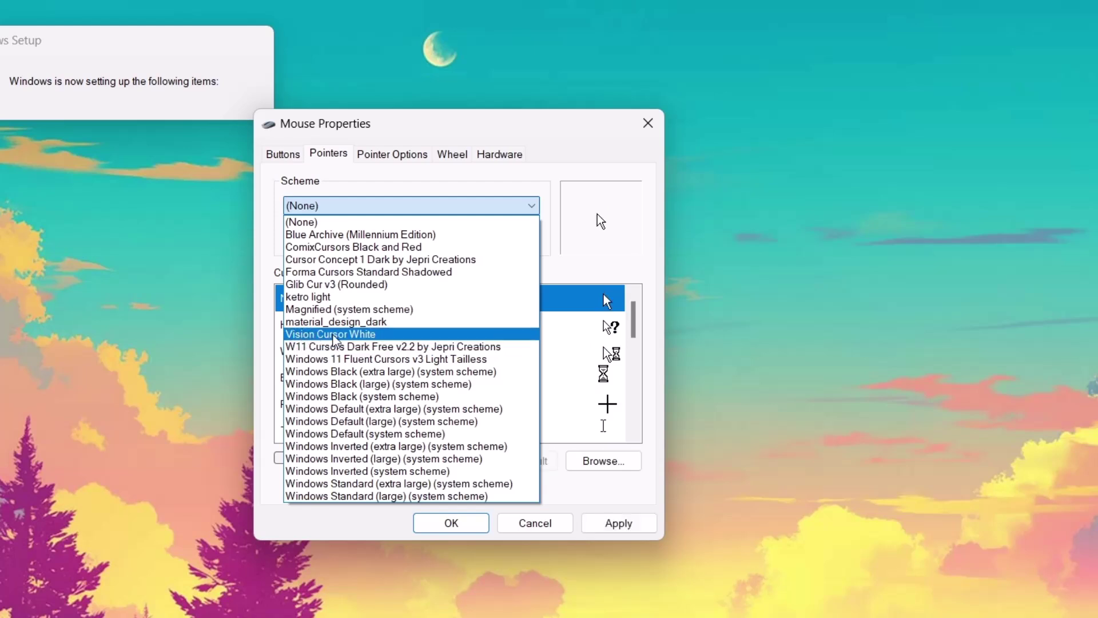
{"action": "left_click", "coordinate": [333, 335]}
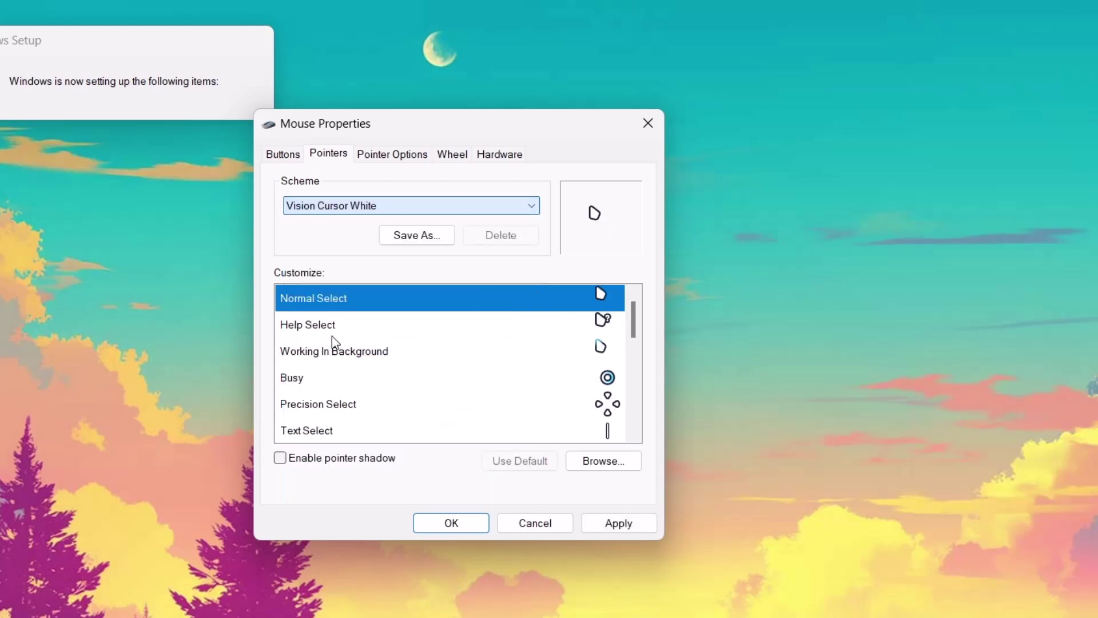
{"action": "left_click", "coordinate": [617, 523]}
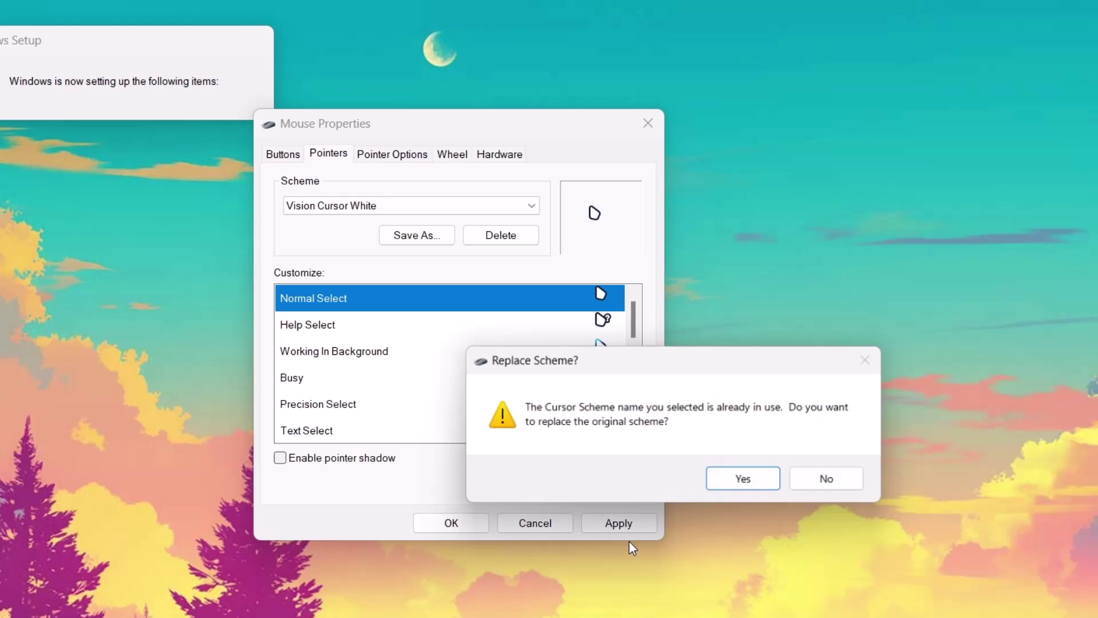
{"action": "left_click", "coordinate": [733, 479]}
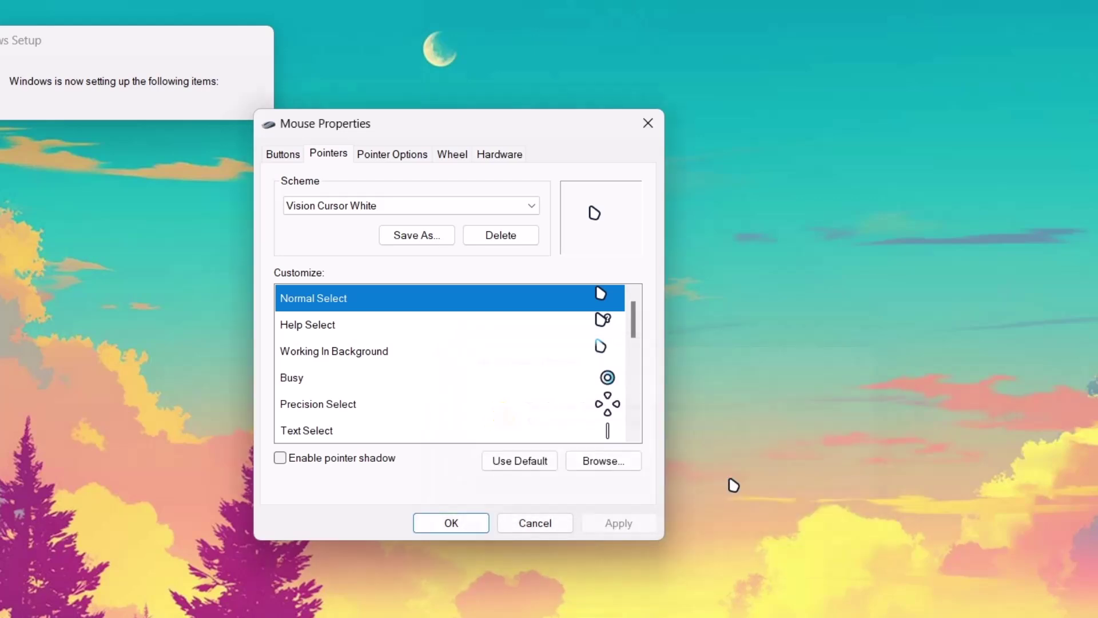
{"action": "left_click", "coordinate": [456, 524]}
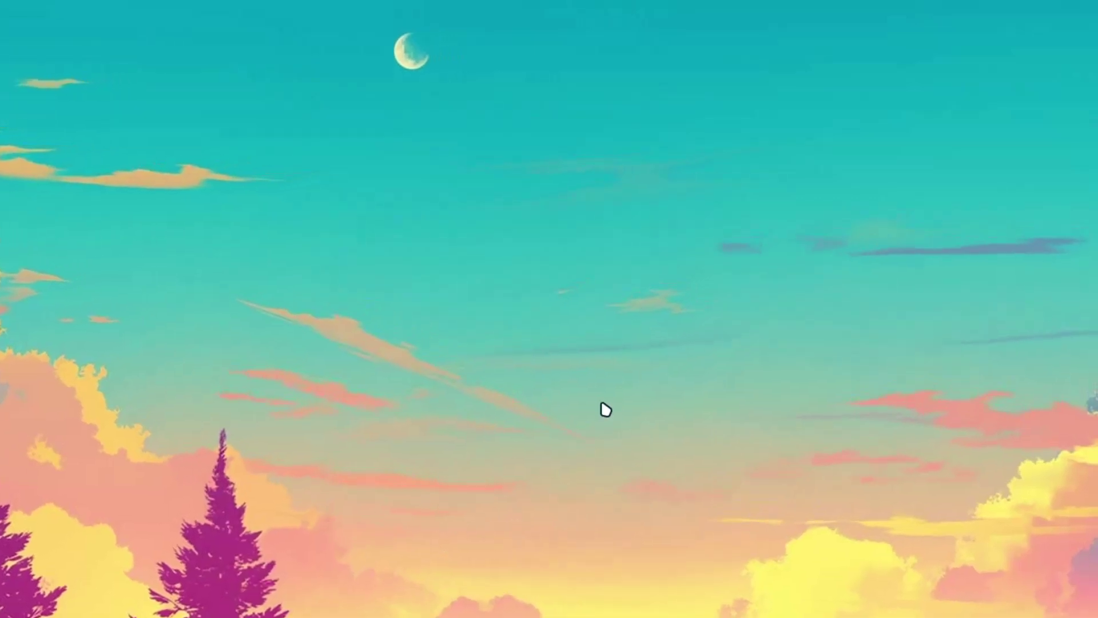
Test the white pointers with a click and a right-click menu on the desktop
{"action": "left_click", "coordinate": [563, 390]}
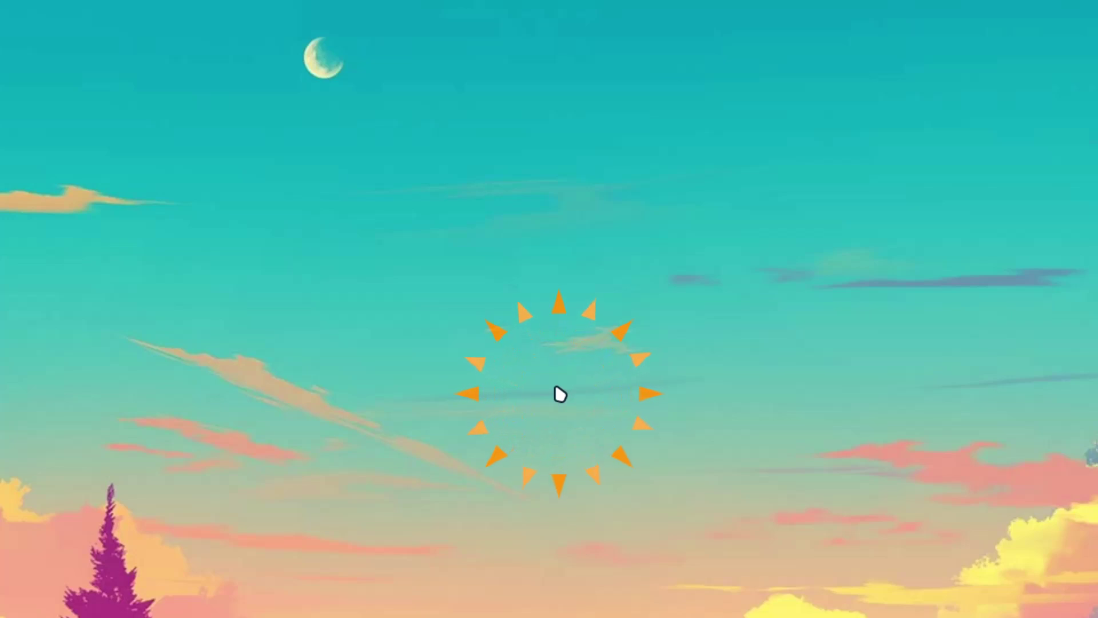
{"action": "right_click", "coordinate": [708, 334]}
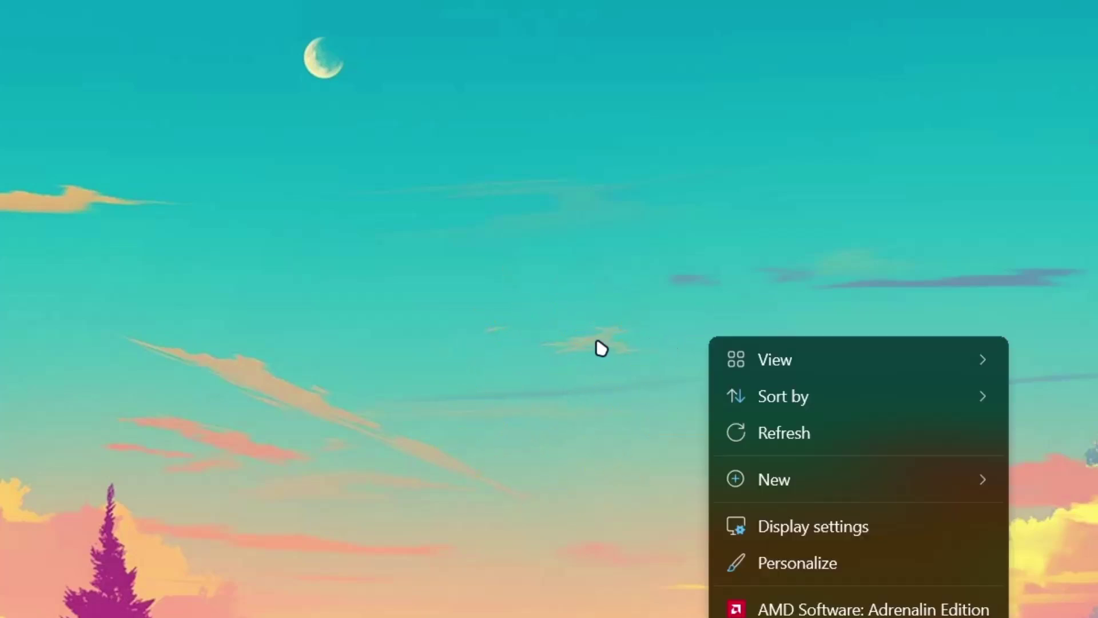
{"action": "left_click", "coordinate": [663, 333]}
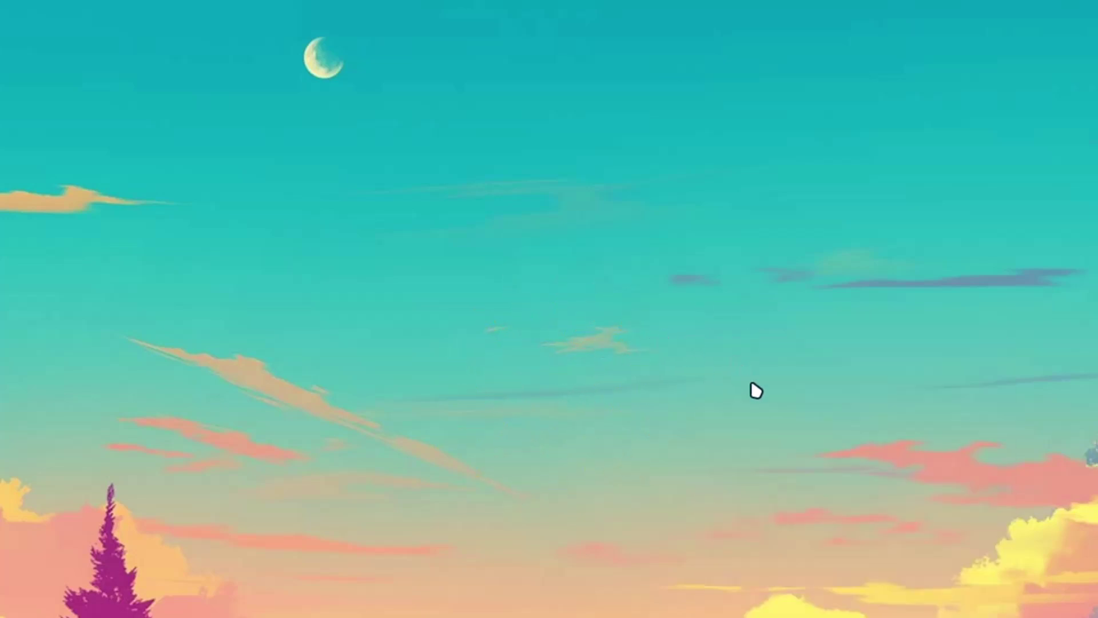